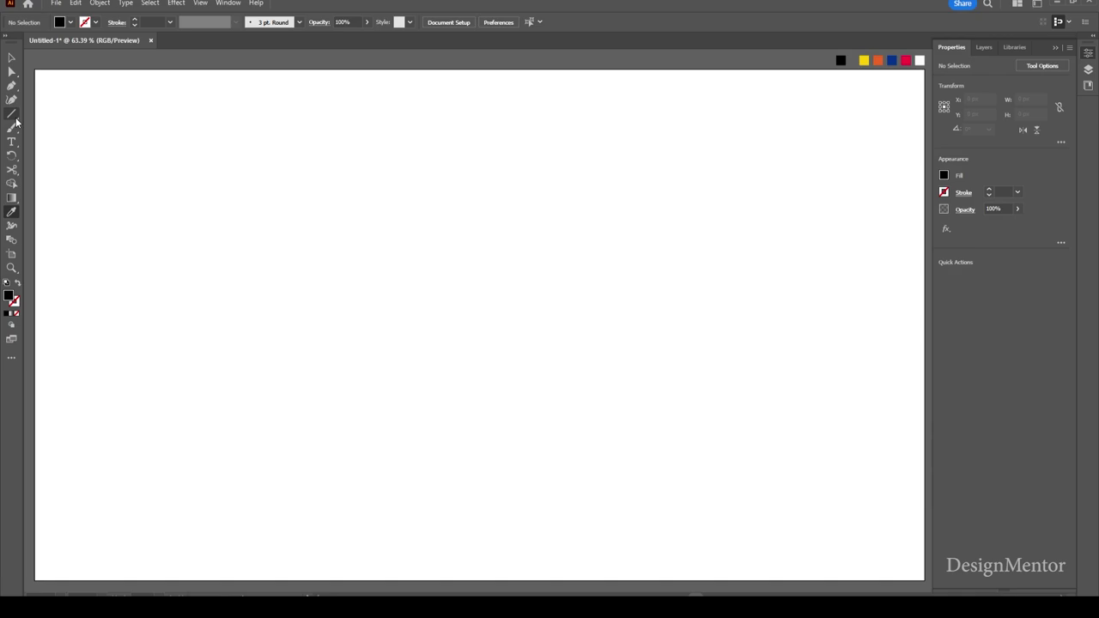
Draw a 1920 × 1080 px rectangle with the Rectangle tool.
drag(11, 113, 66, 126)
click(73, 113)
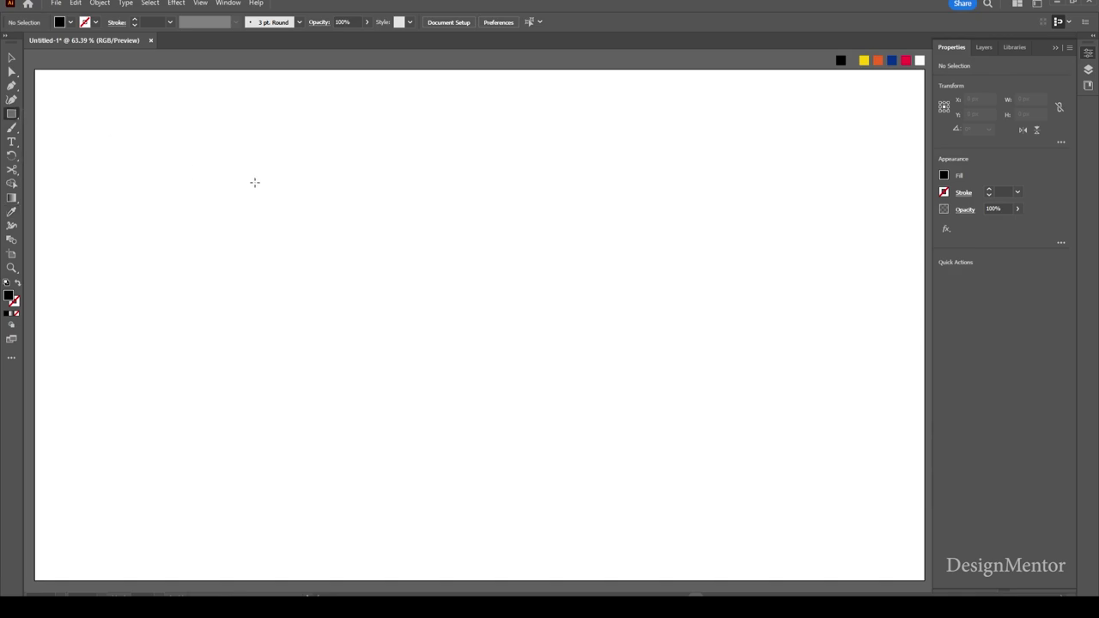
click(264, 186)
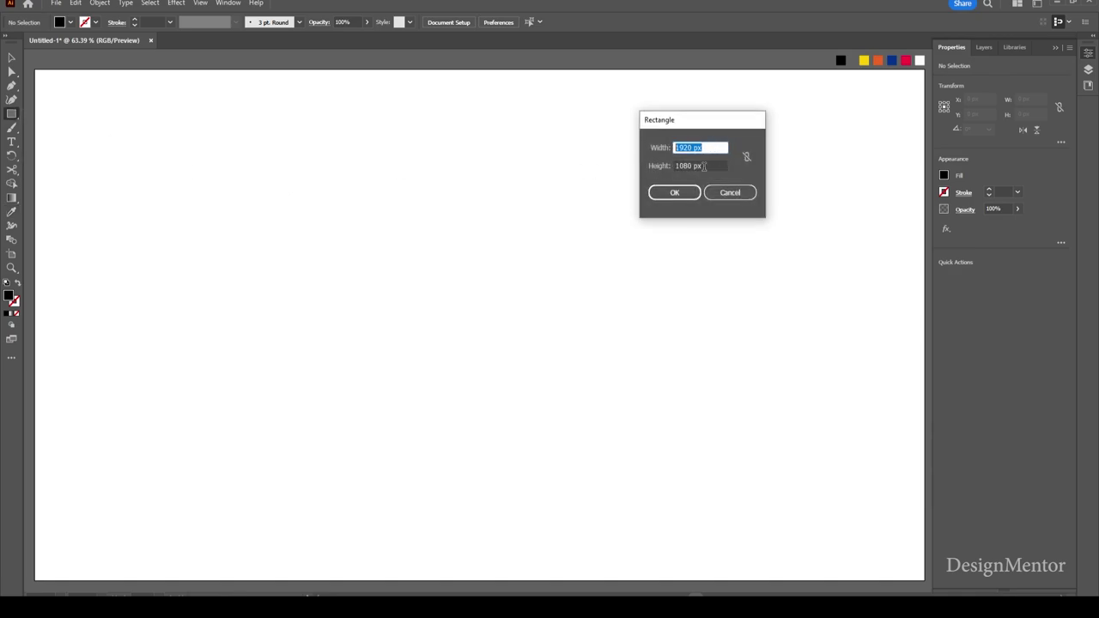
key(Tab)
click(688, 197)
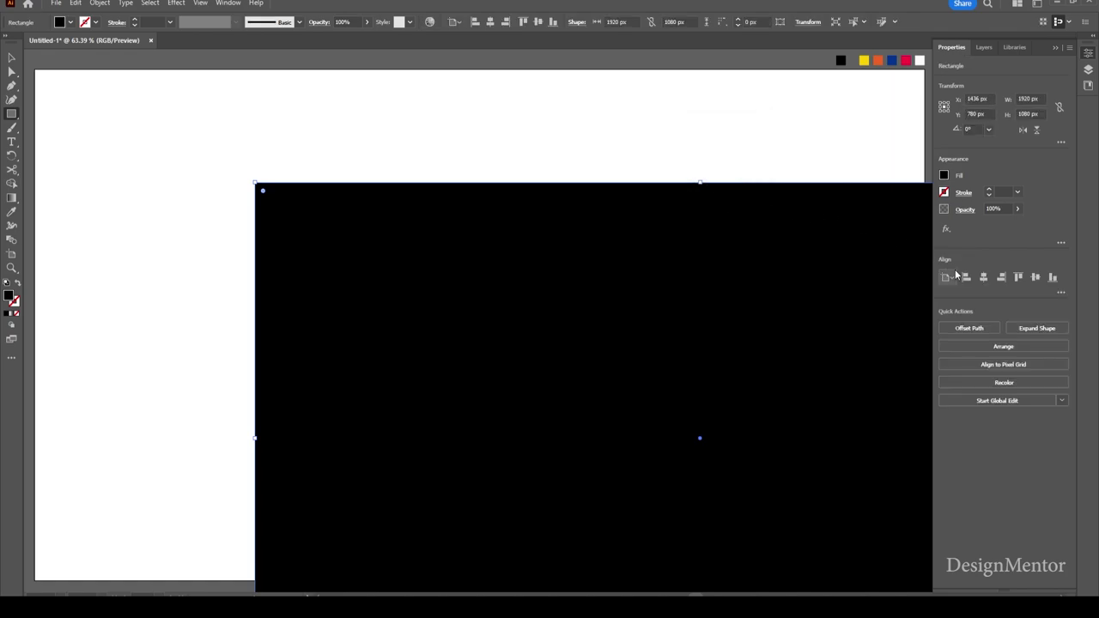
Centre the rectangle on the artboard and lock it as the background.
click(983, 277)
click(1035, 277)
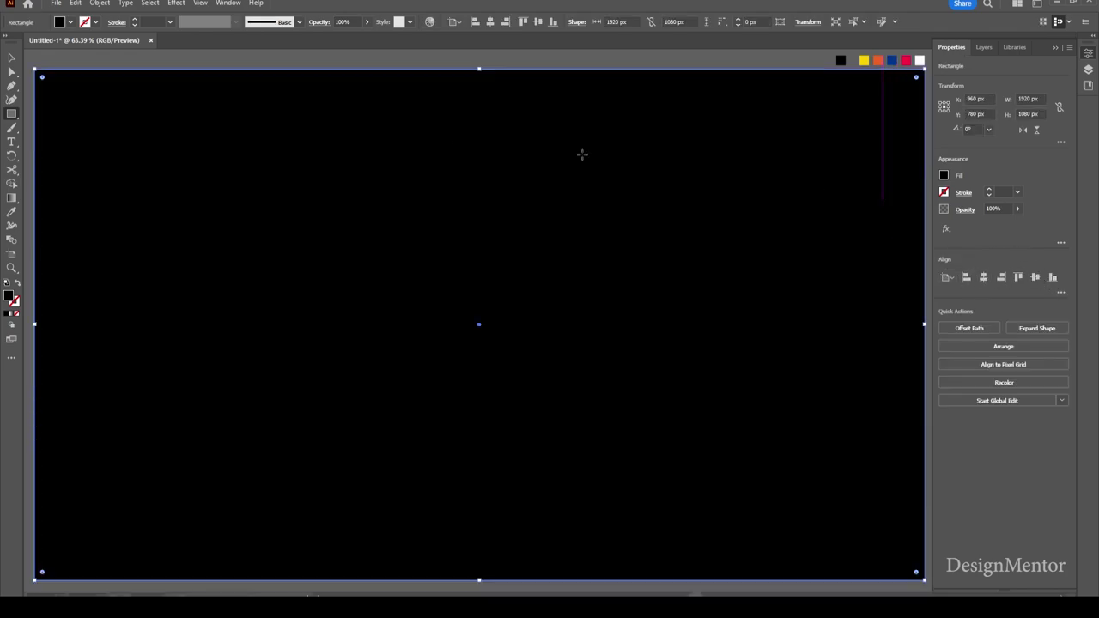
click(99, 2)
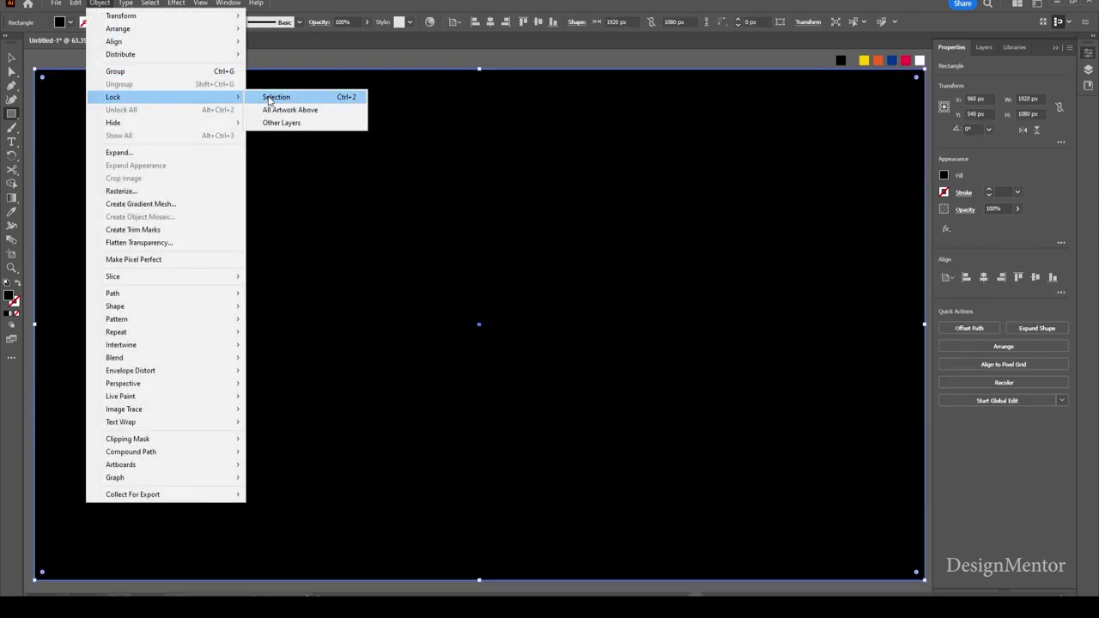
click(286, 97)
key(v)
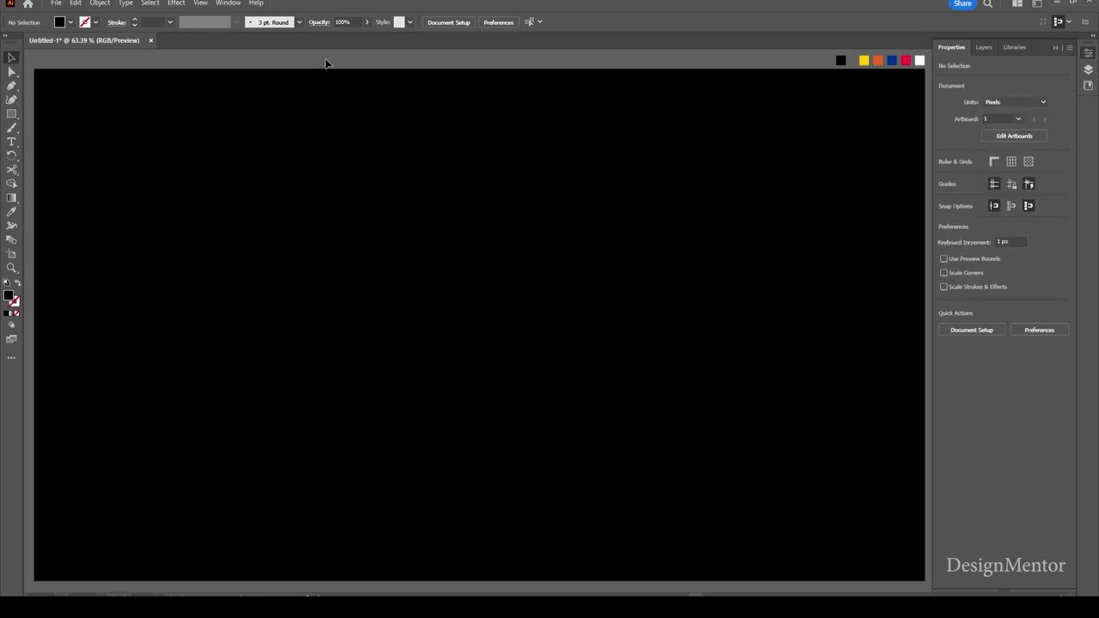
Sample the yellow chip colour and set the type font to Gilroy-ExtraBold.
click(14, 143)
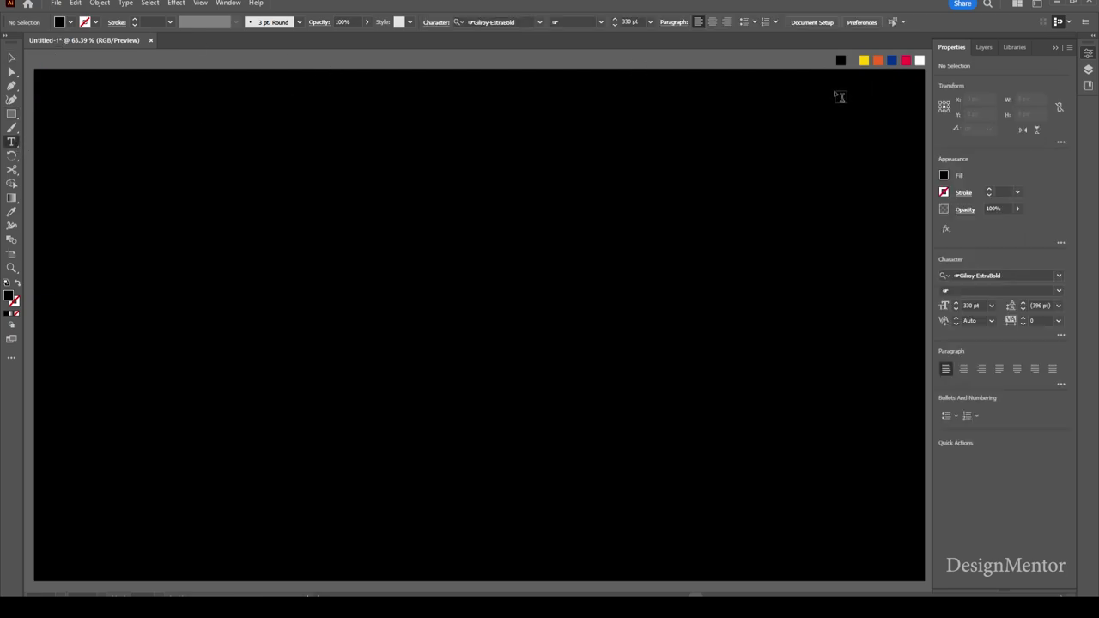
key(i)
click(864, 60)
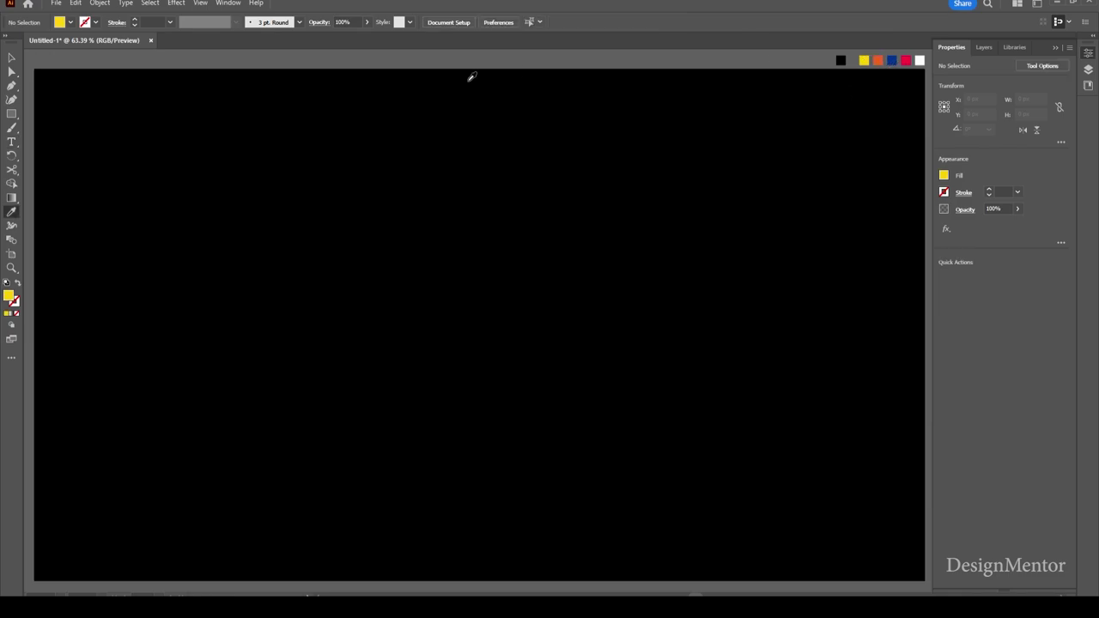
click(11, 141)
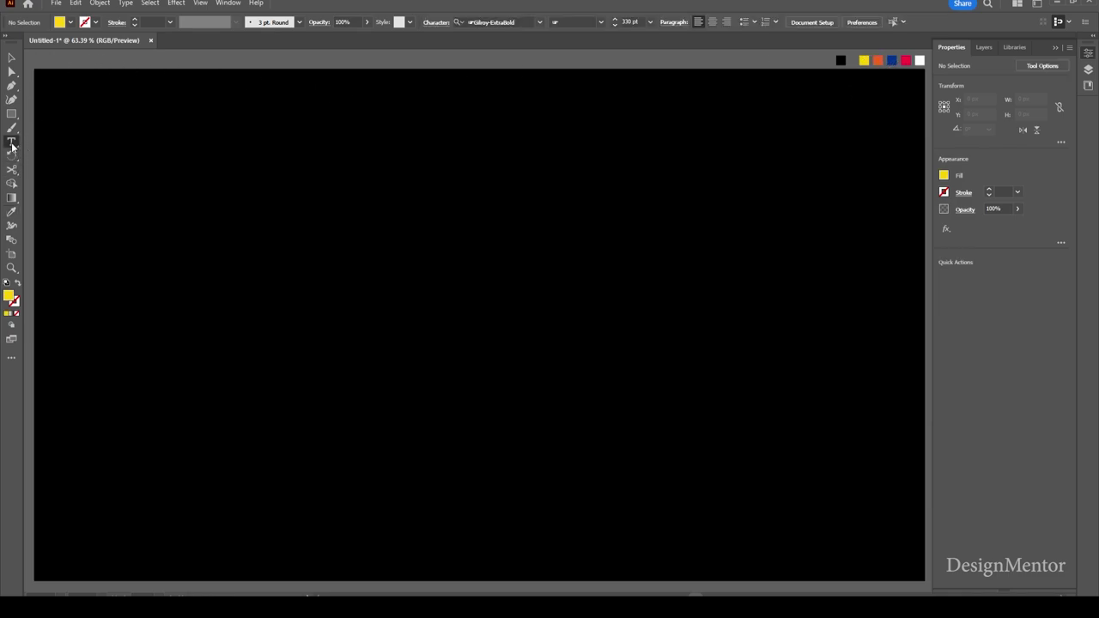
click(519, 22)
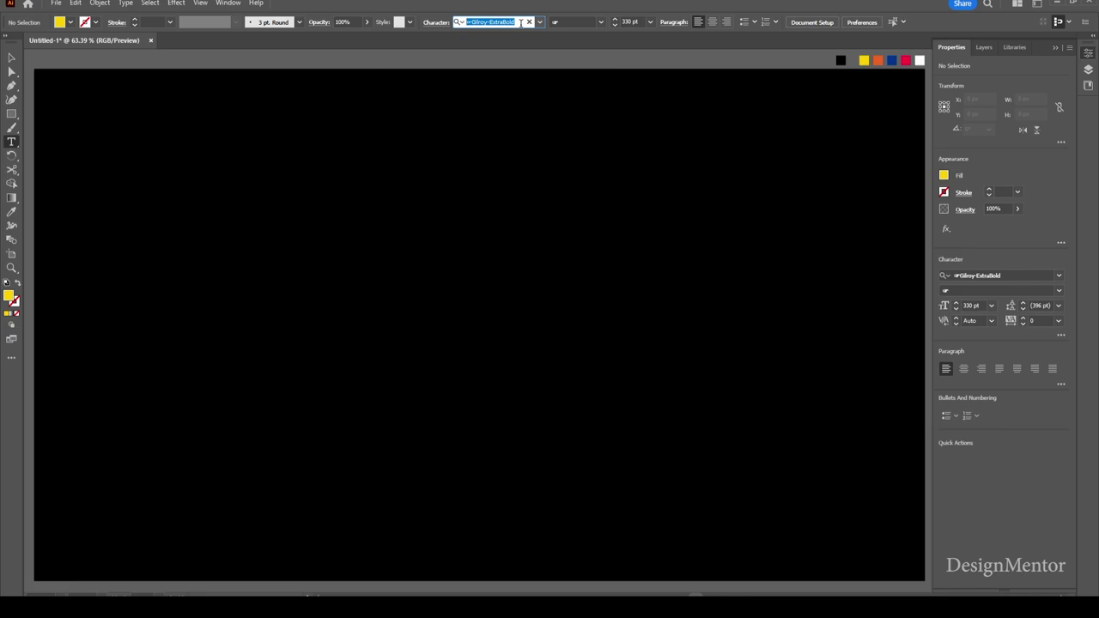
text(gilroy)
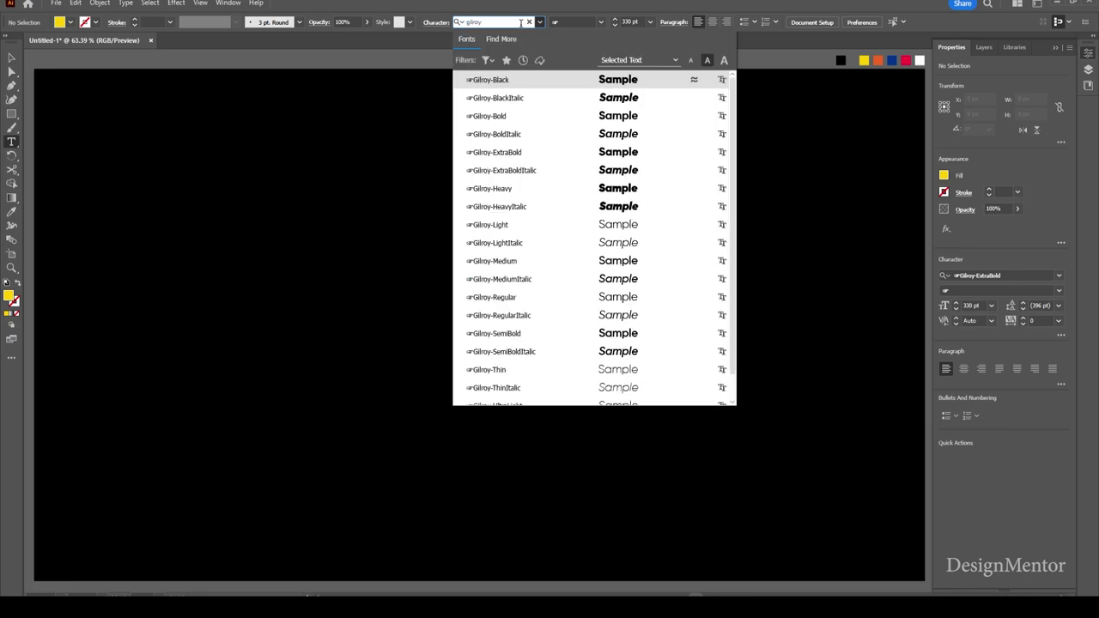
click(518, 152)
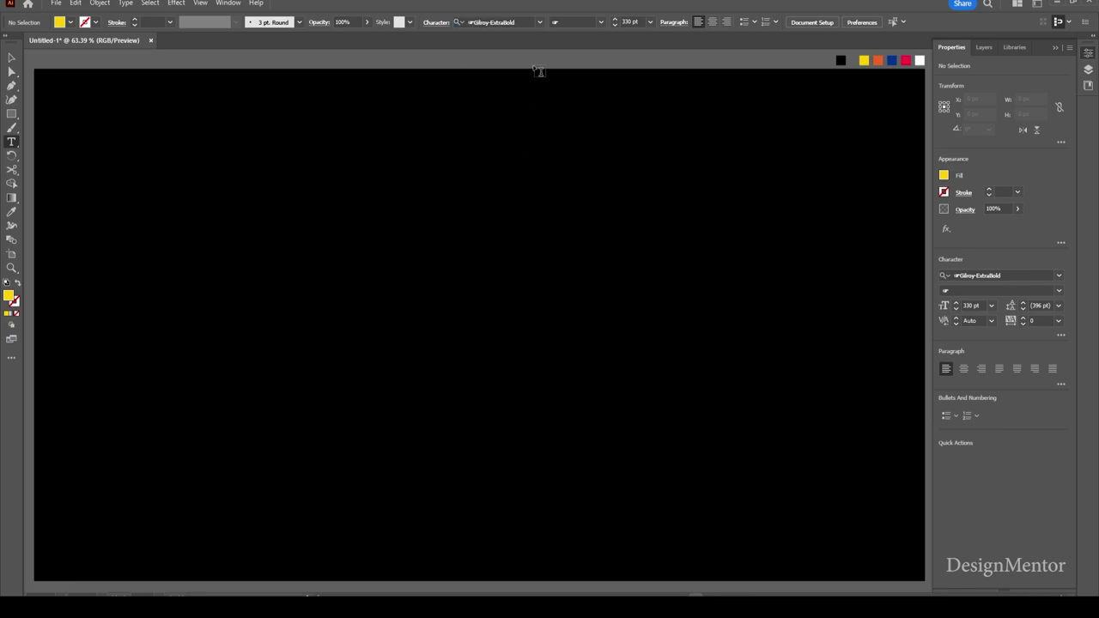
Place a white text object reading 'One & Only' on the background.
click(156, 273)
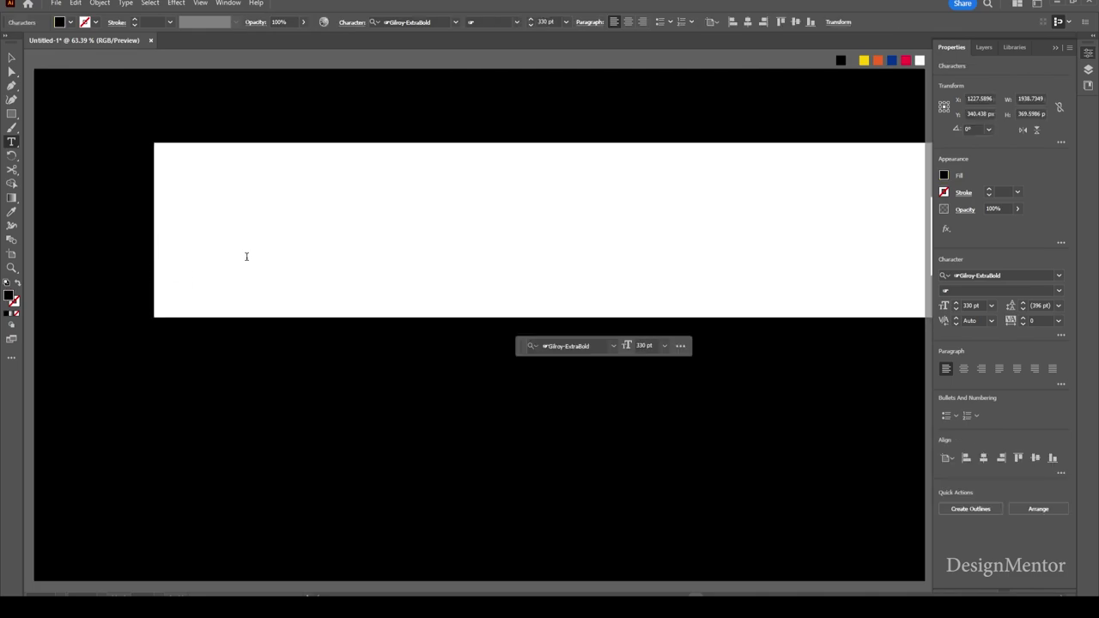
click(72, 24)
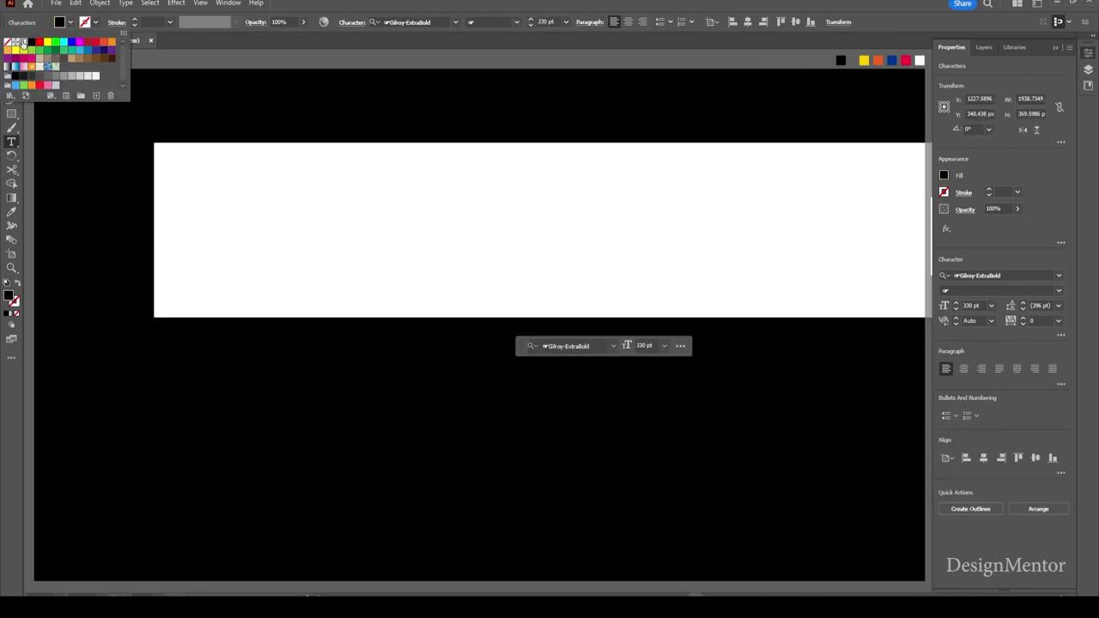
click(17, 42)
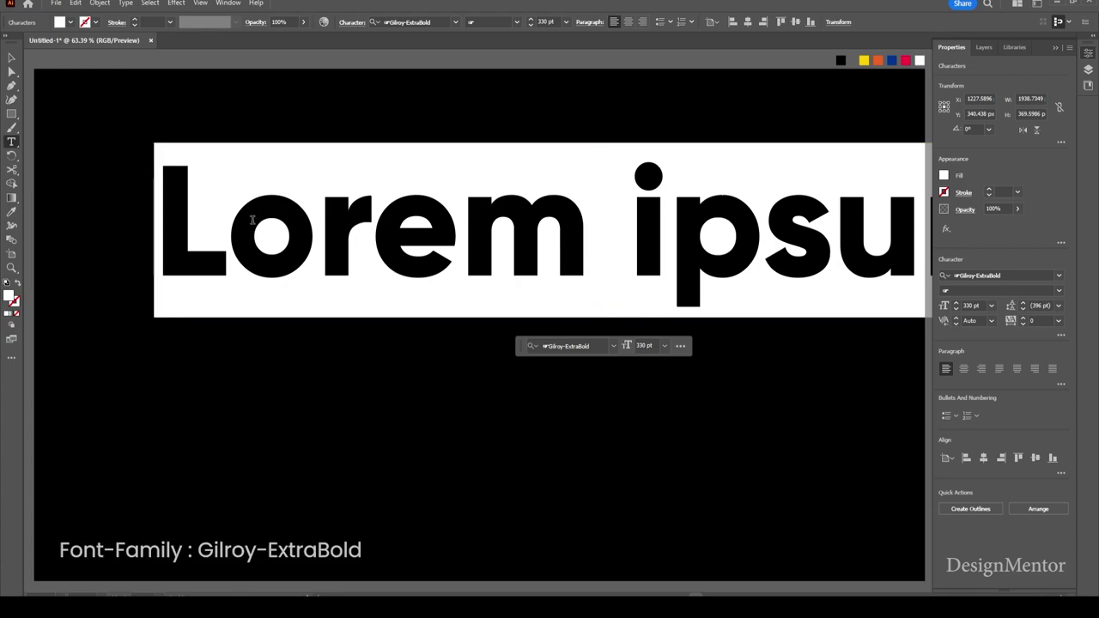
key(BackSpace)
text(O)
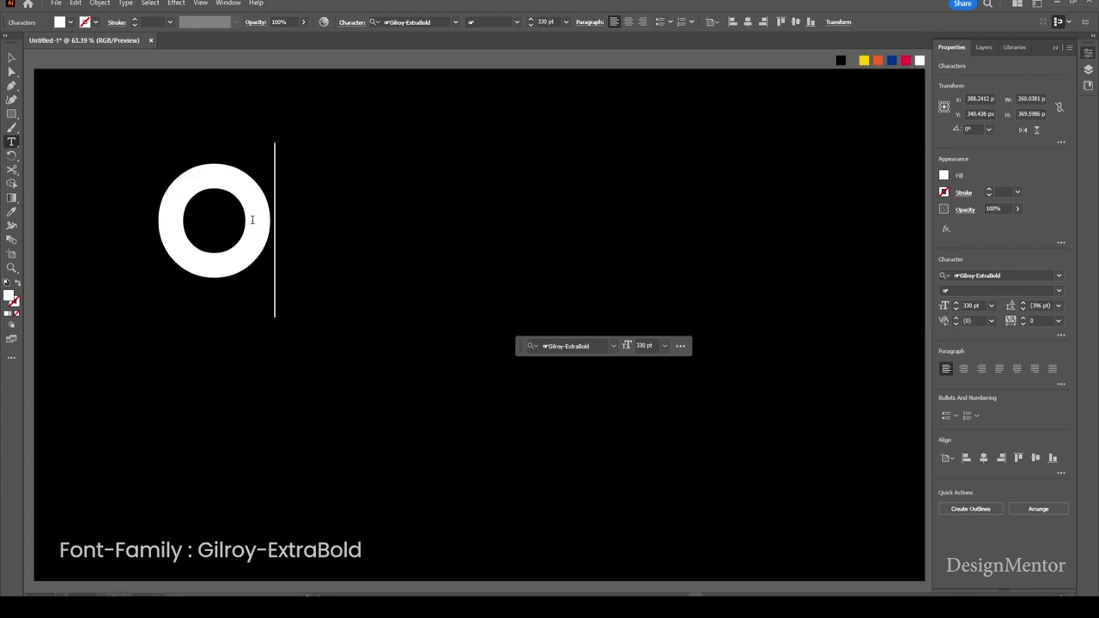
text(ne )
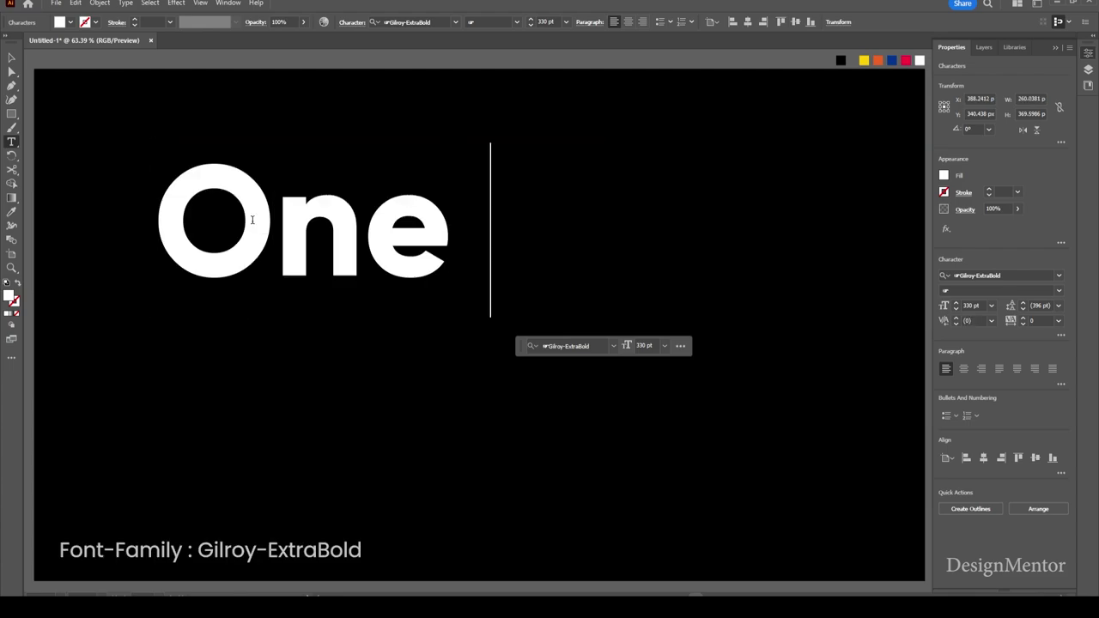
text(&)
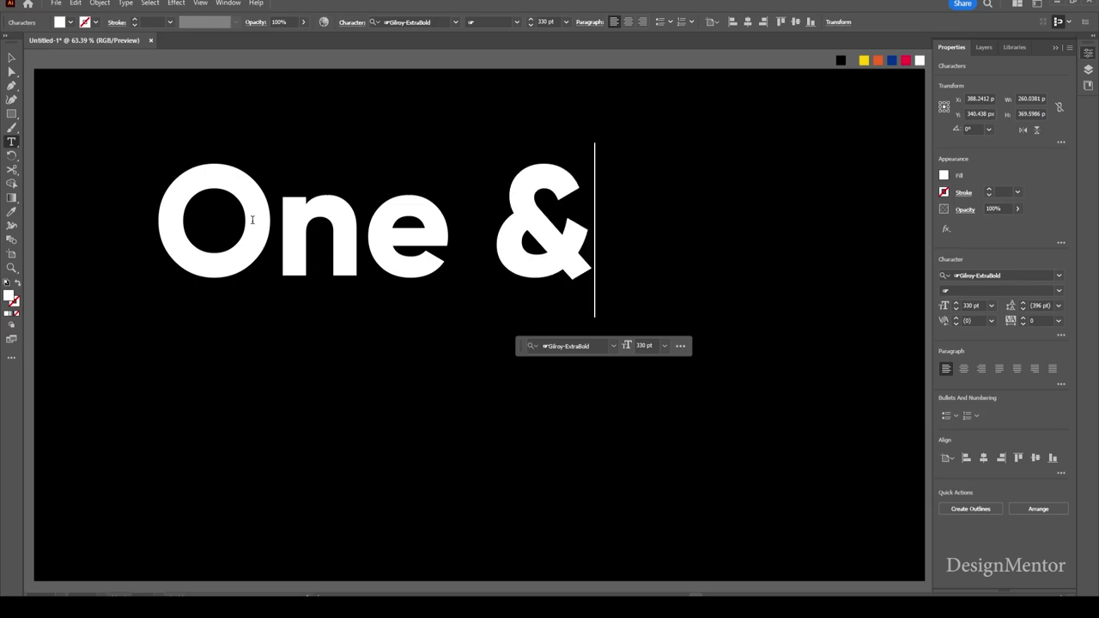
text( Only)
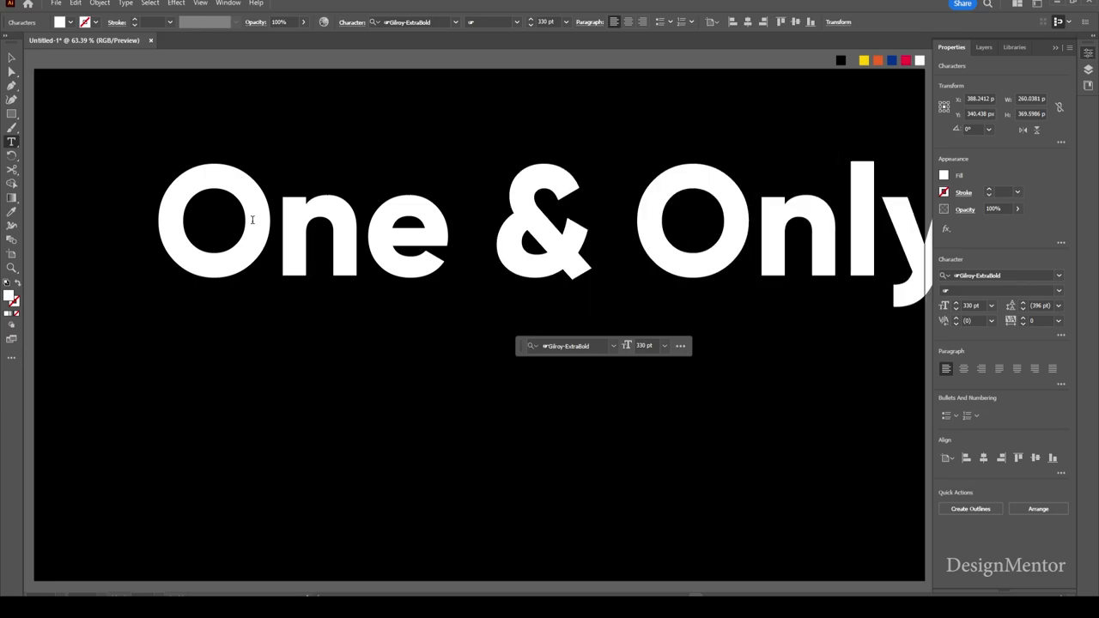
Remove the spaces so the text reads 'One&Only'.
key(Home)
key(Right)
key(Right)
key(Right)
key(Delete)
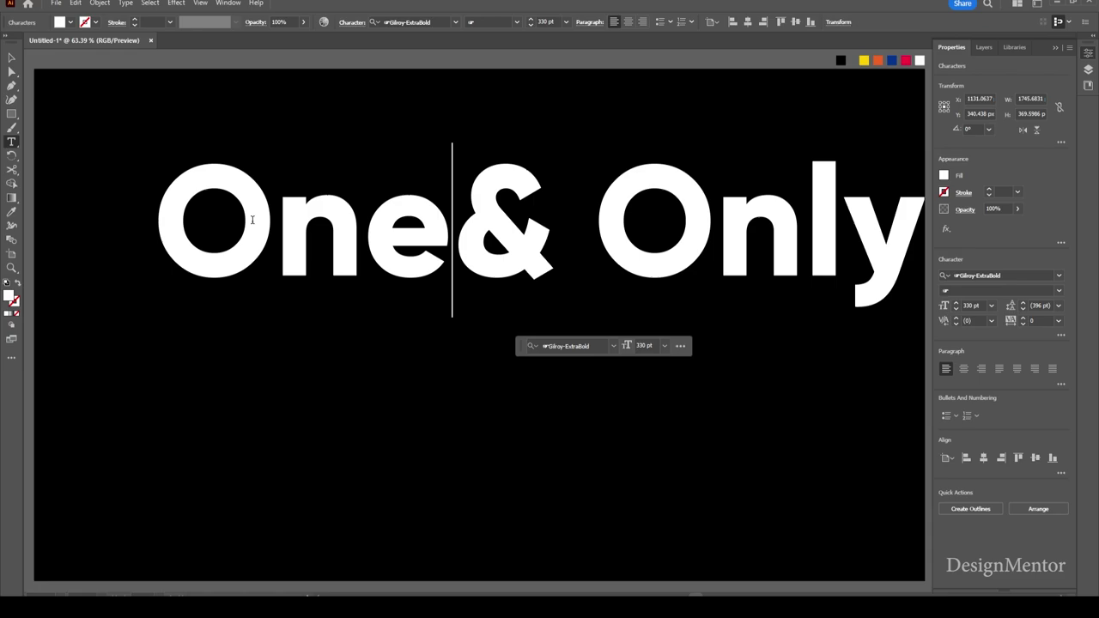
key(Right)
key(Right)
key(BackSpace)
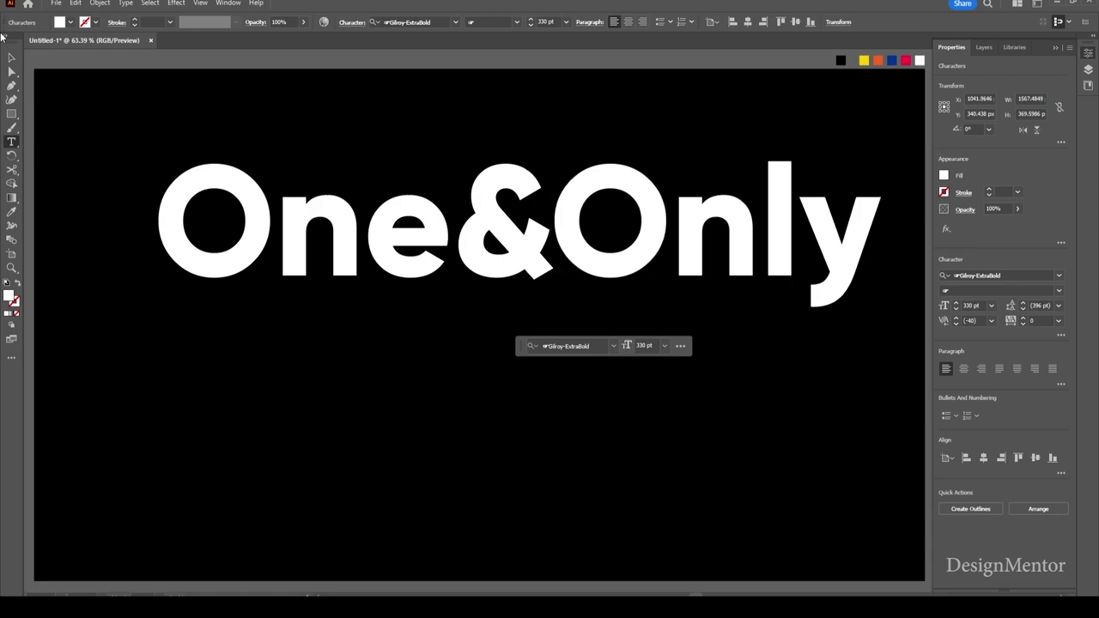
Centre the text on the artboard and colour it with the yellow chip.
click(11, 58)
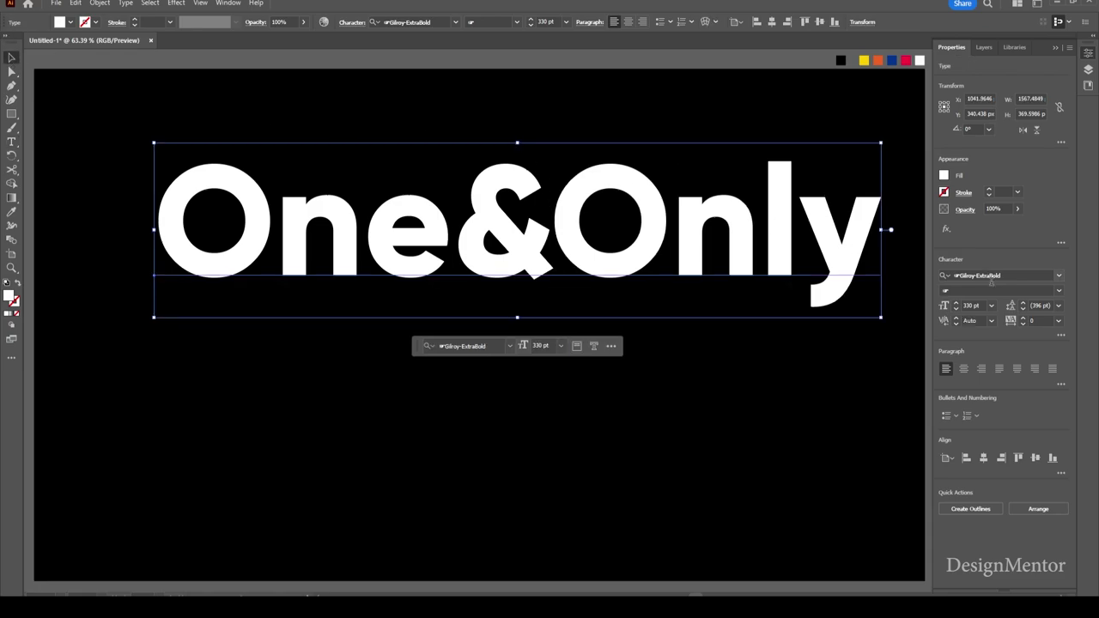
click(983, 458)
click(1035, 457)
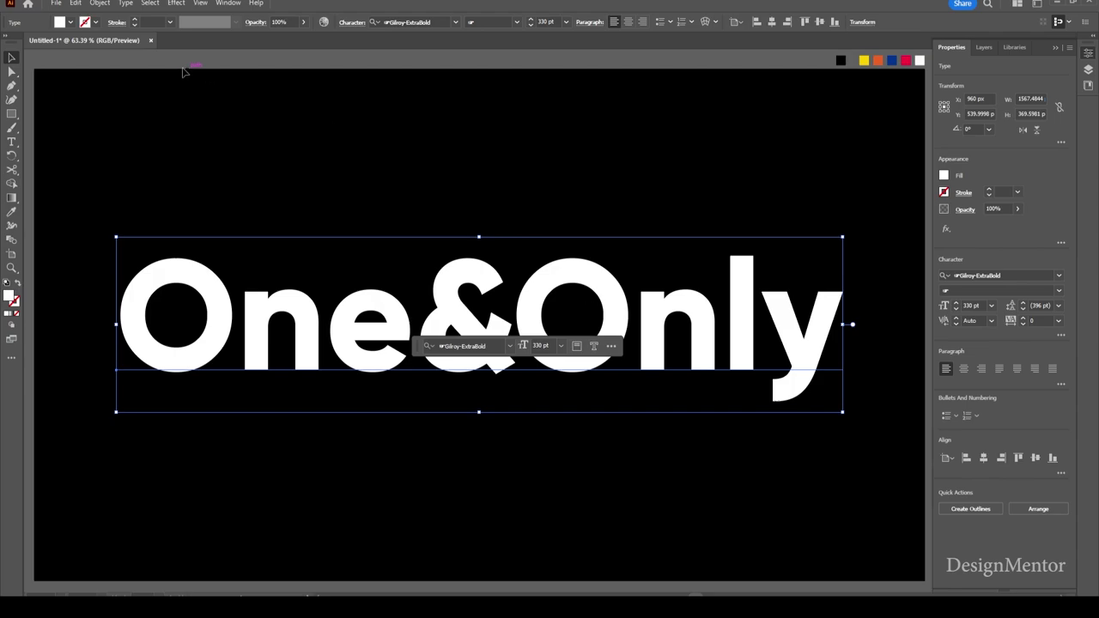
key(i)
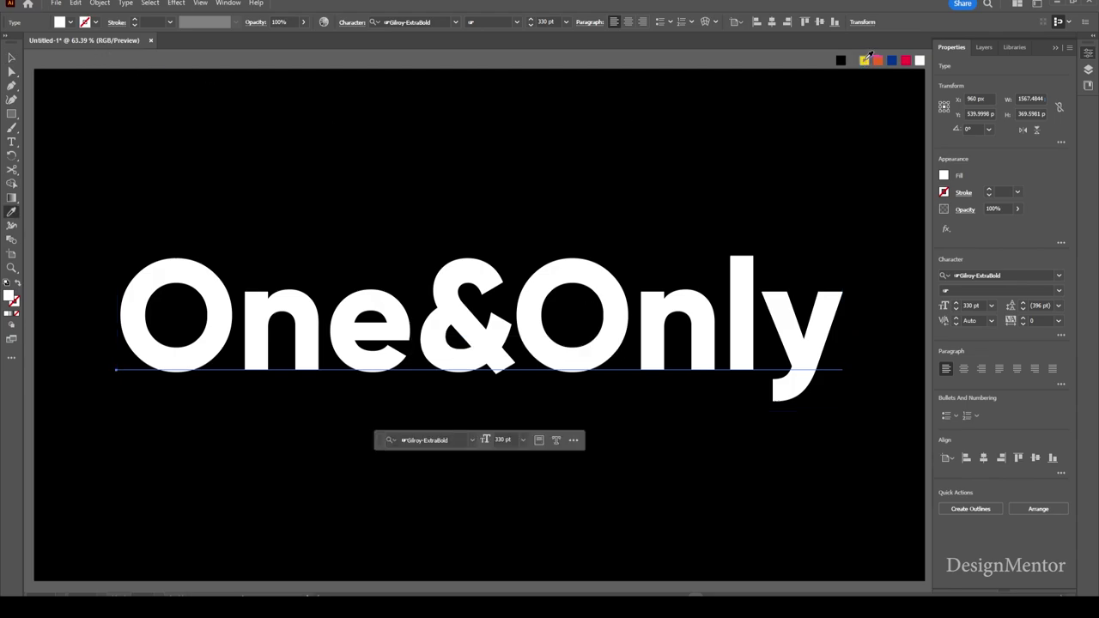
click(864, 60)
key(v)
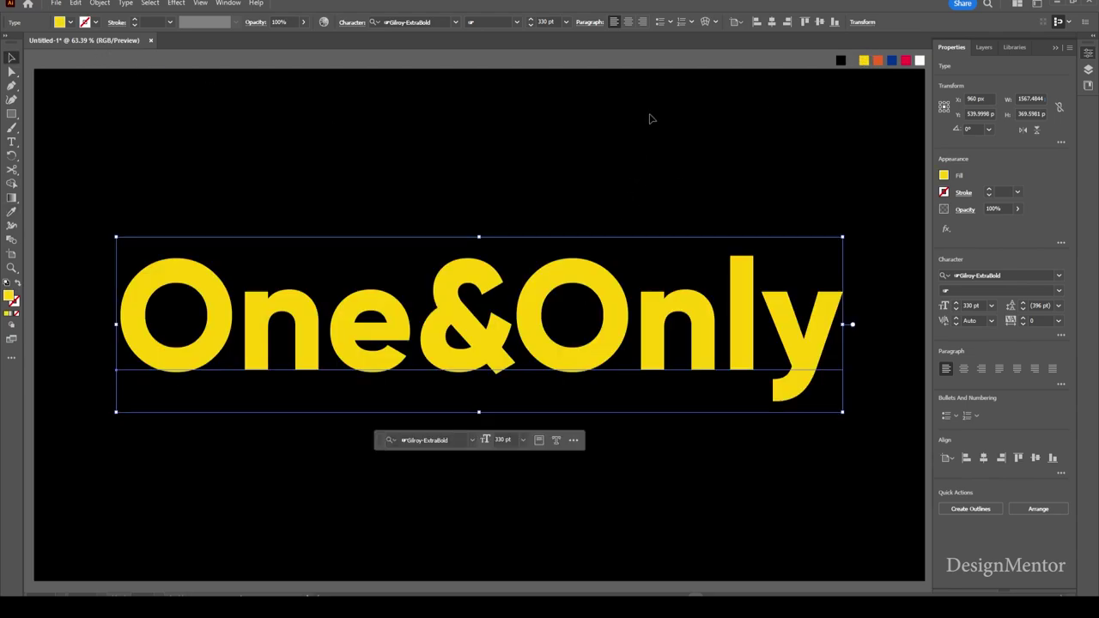
Convert the One&Only text to outlines and reselect the lettering.
right_click(602, 287)
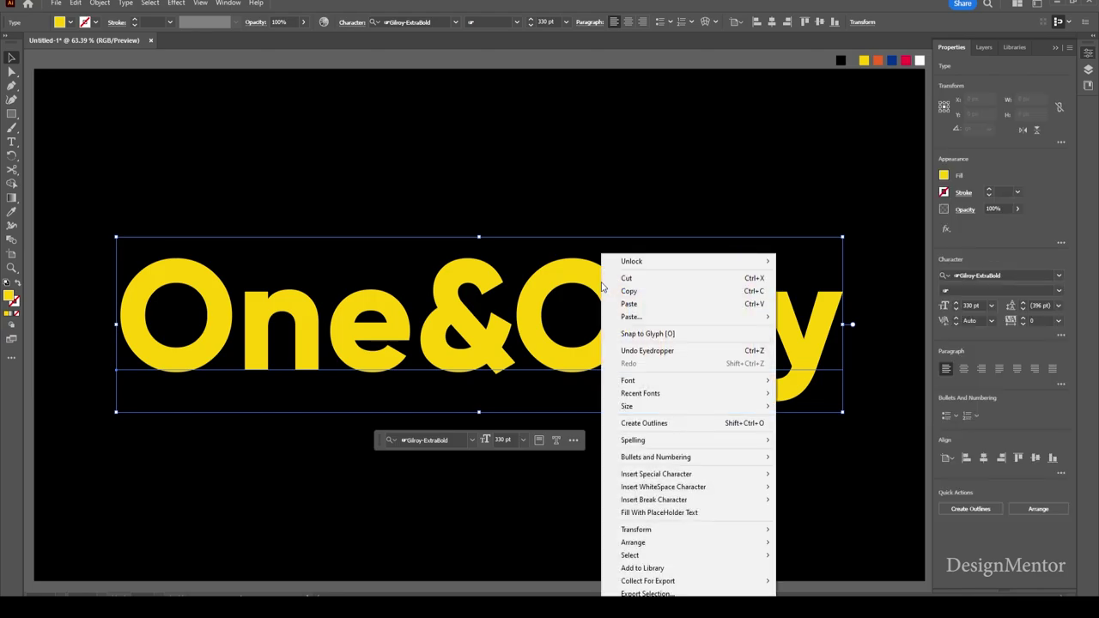
click(693, 423)
click(566, 194)
click(547, 294)
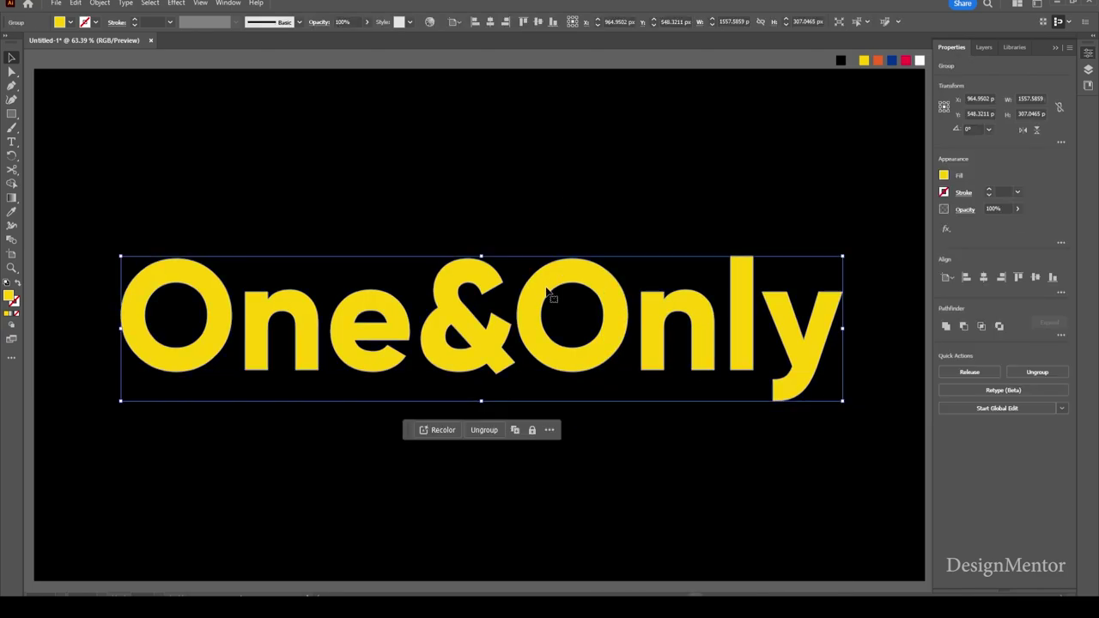
Apply Classic 3D Extrude & Bevel with rotations 30°, -29°, 24° and extrude depth 0.
click(176, 3)
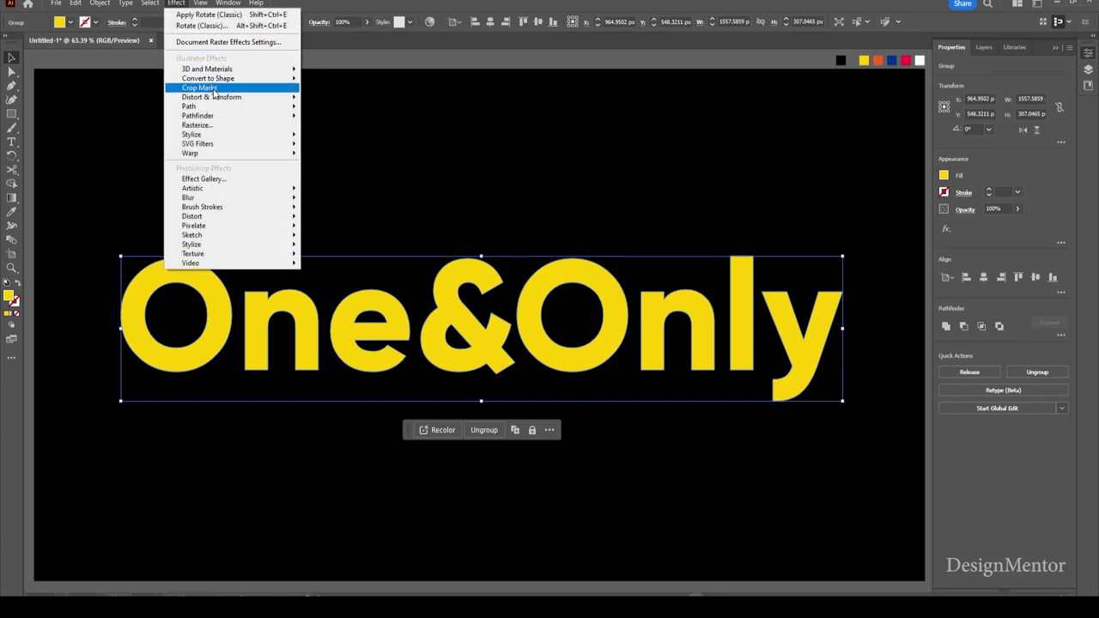
mouse_move(335, 135)
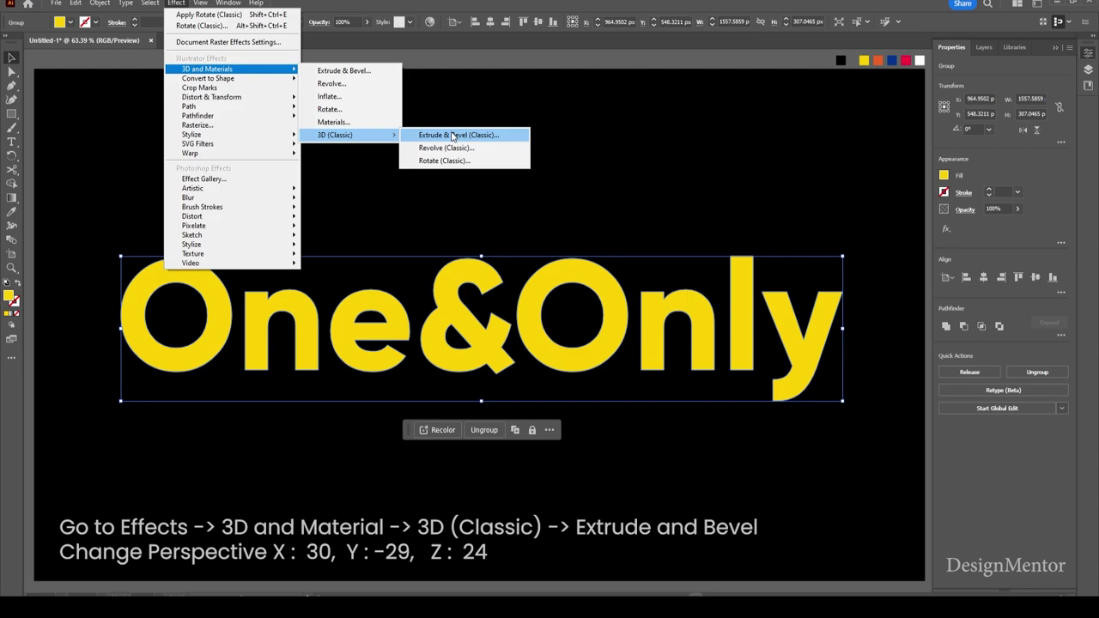
click(452, 137)
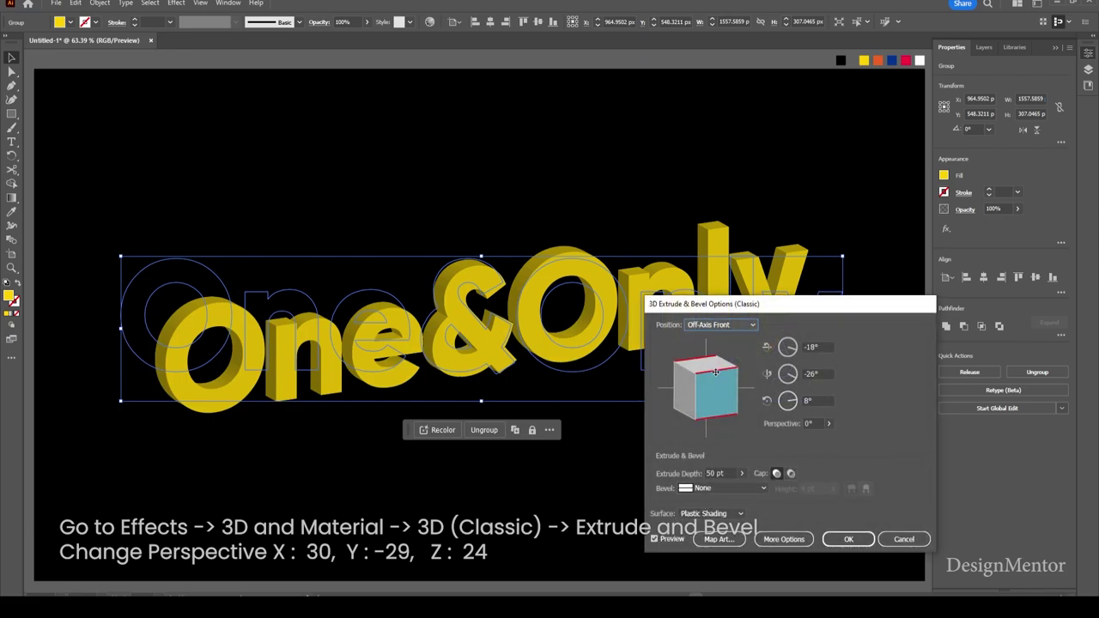
click(816, 346)
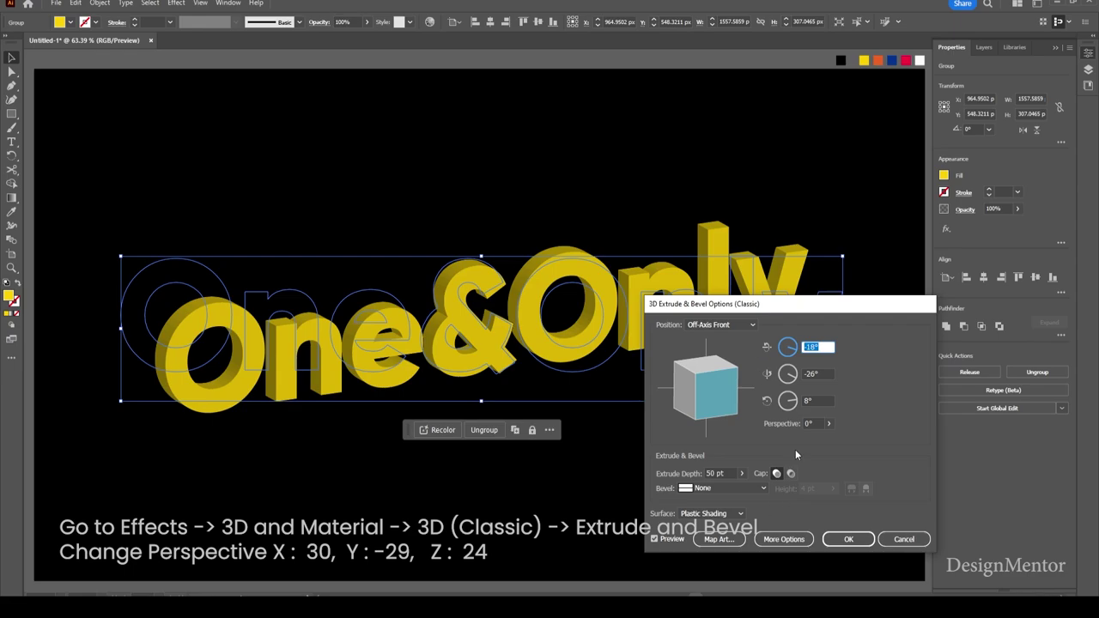
text(30)
key(Tab)
text(-)
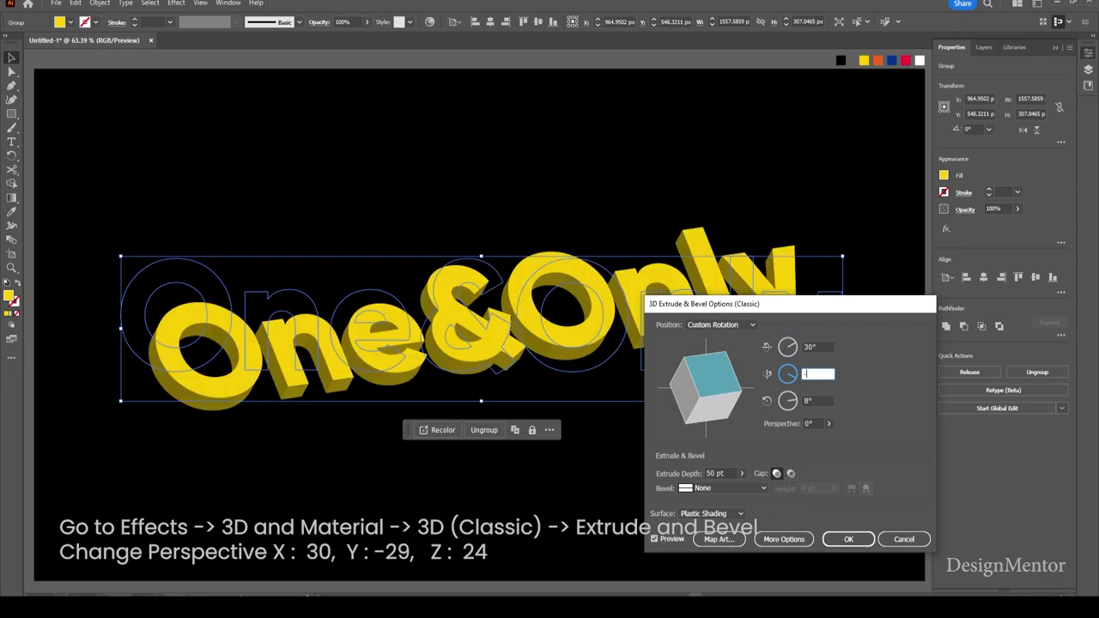
text(29)
key(Tab)
text(24)
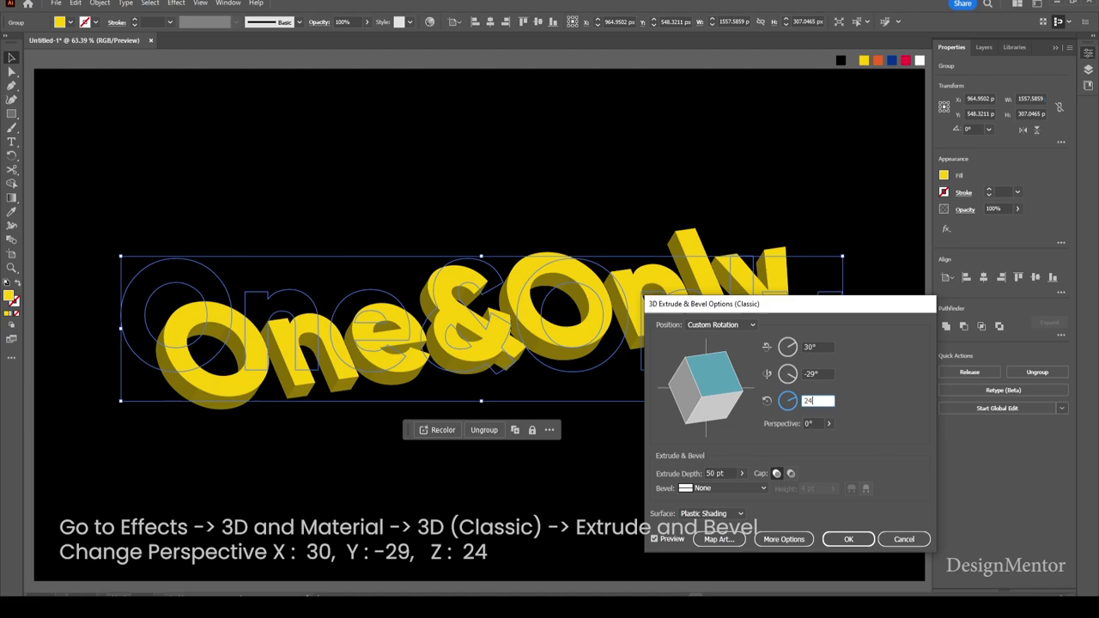
double_click(721, 474)
key(Return)
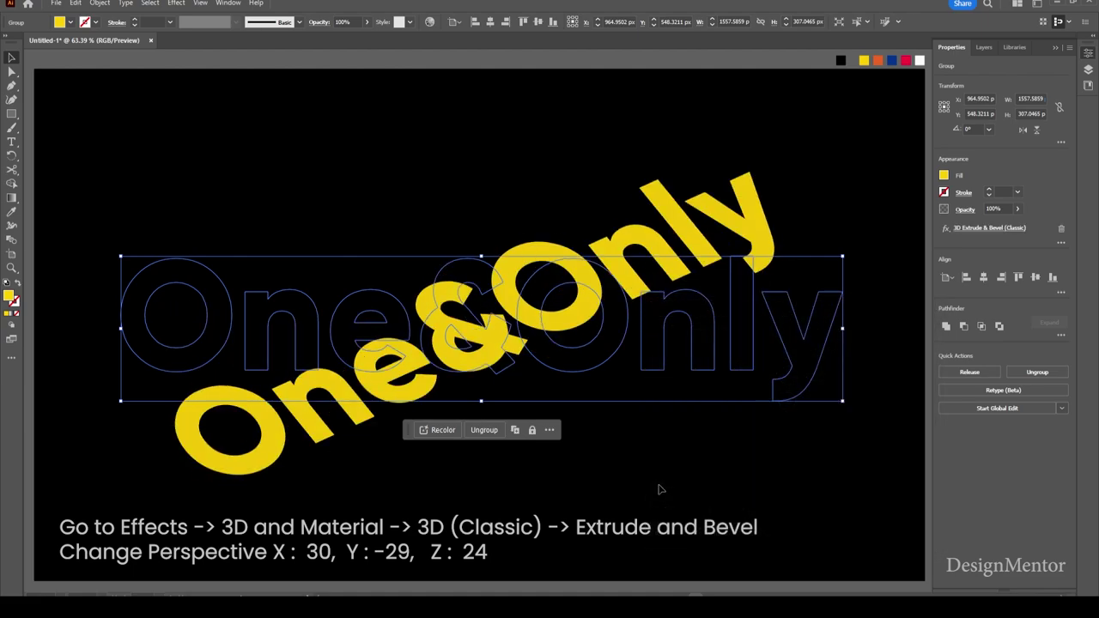
Expand the 3D lettering's appearance, then expand it into plain shapes.
click(658, 476)
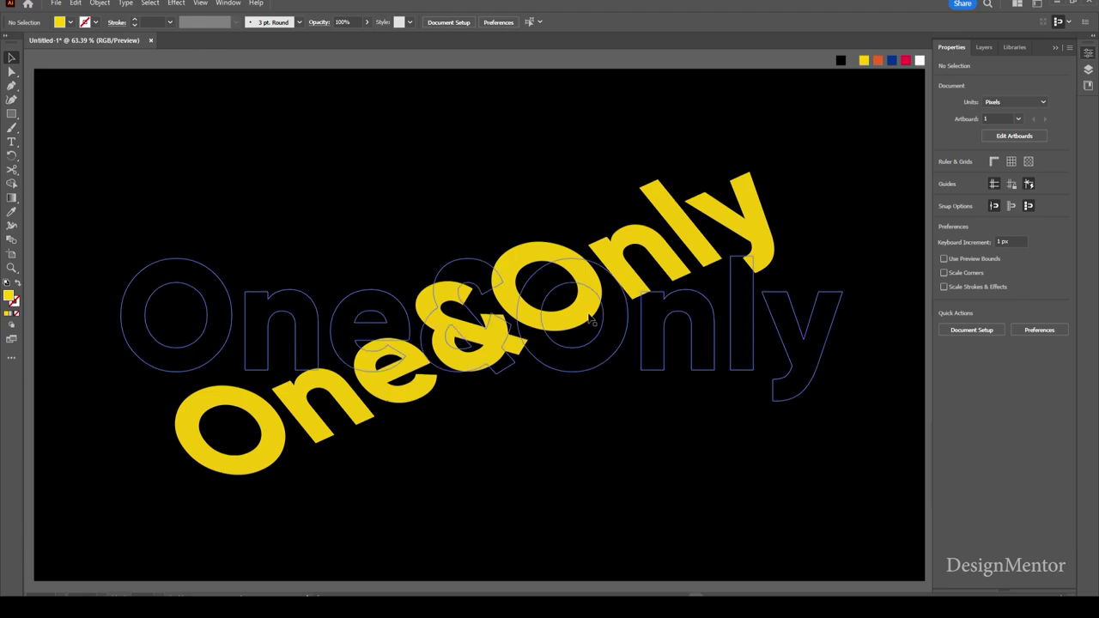
click(592, 321)
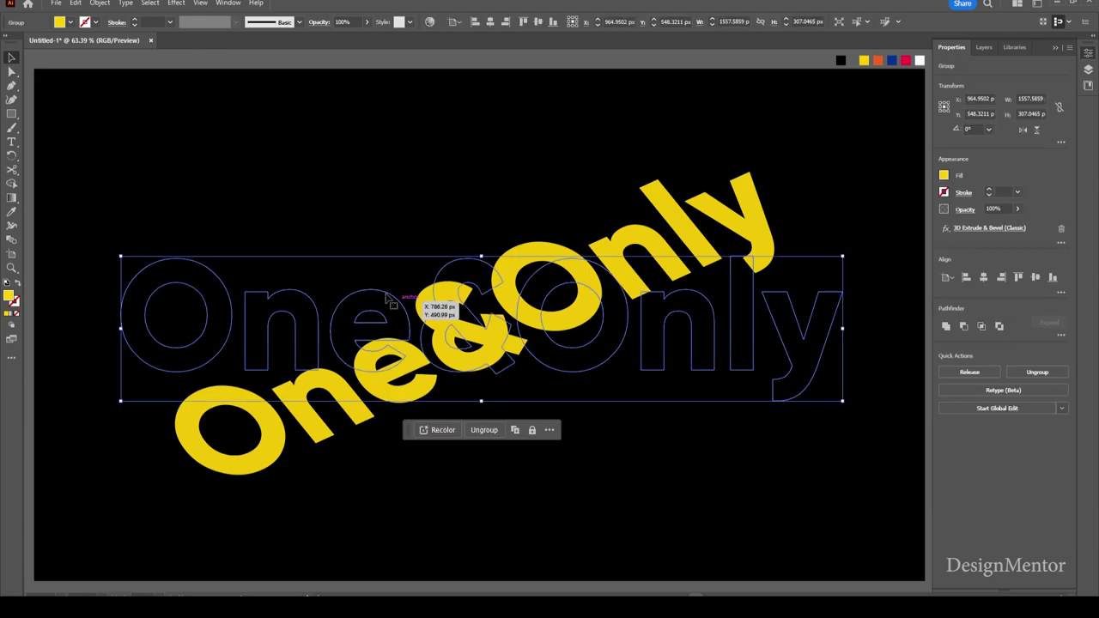
click(263, 129)
click(318, 391)
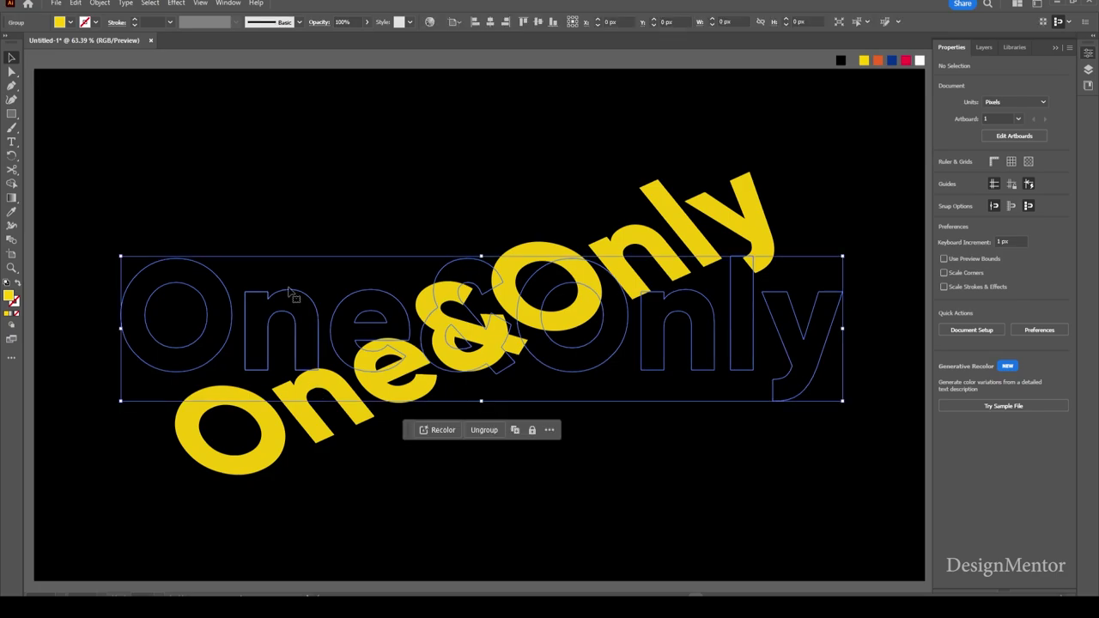
click(100, 3)
click(136, 164)
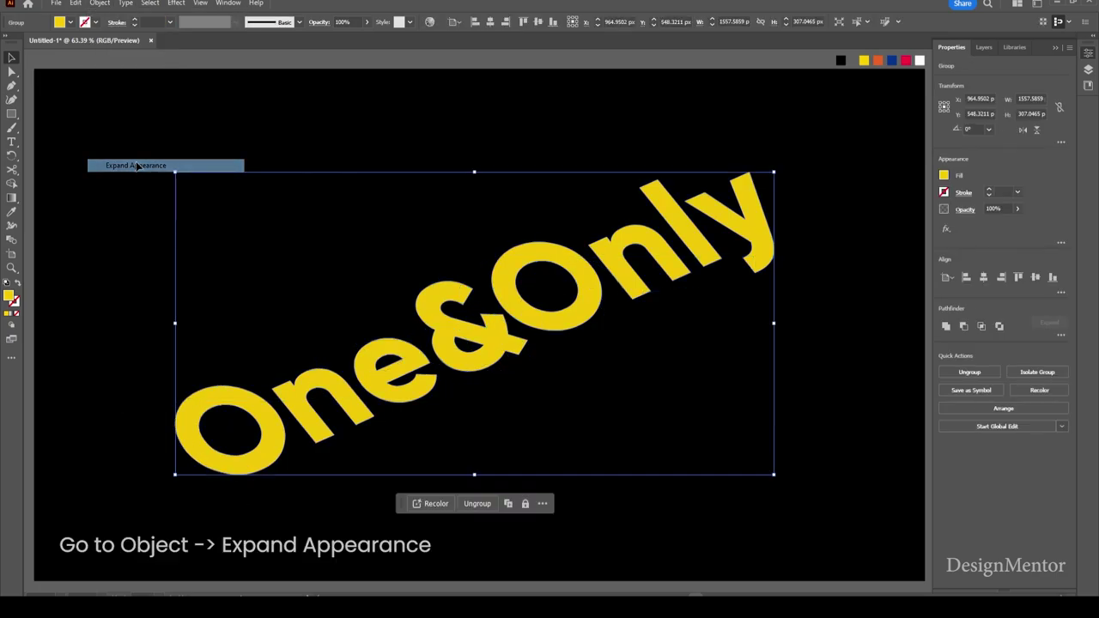
click(99, 3)
click(135, 153)
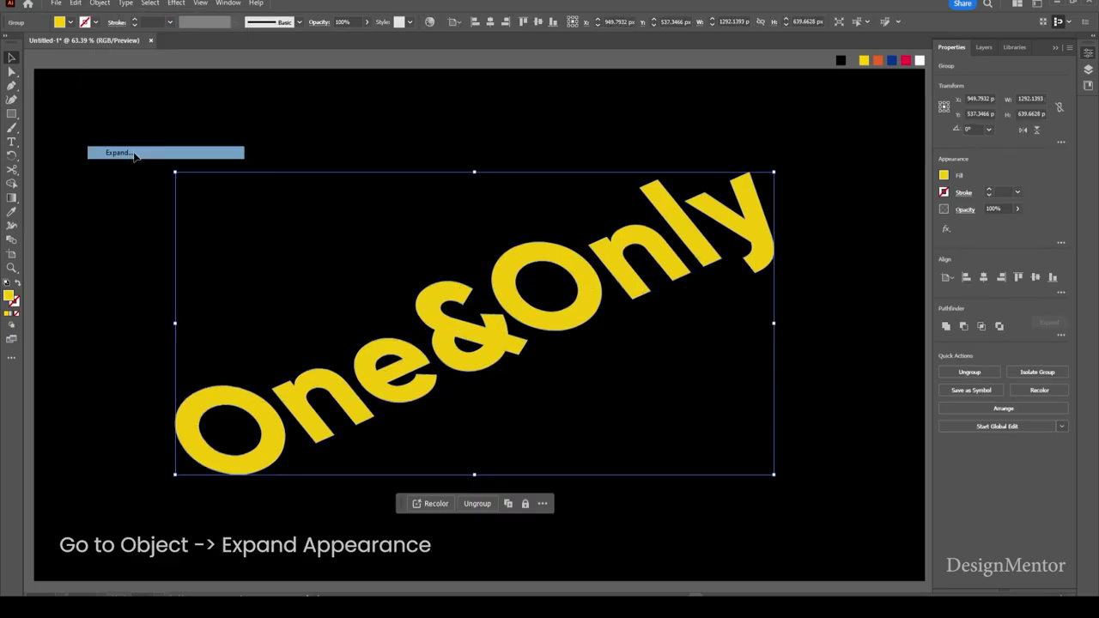
Reselect the expanded One&Only group and zoom in on it.
click(441, 271)
right_click(441, 289)
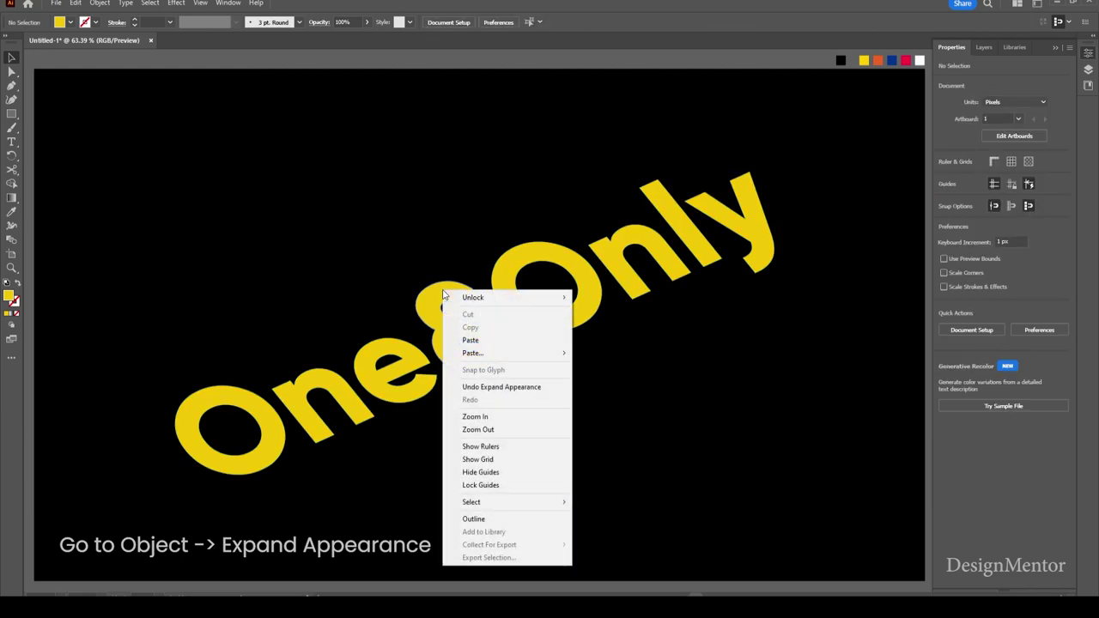
key(Escape)
click(443, 311)
right_click(443, 311)
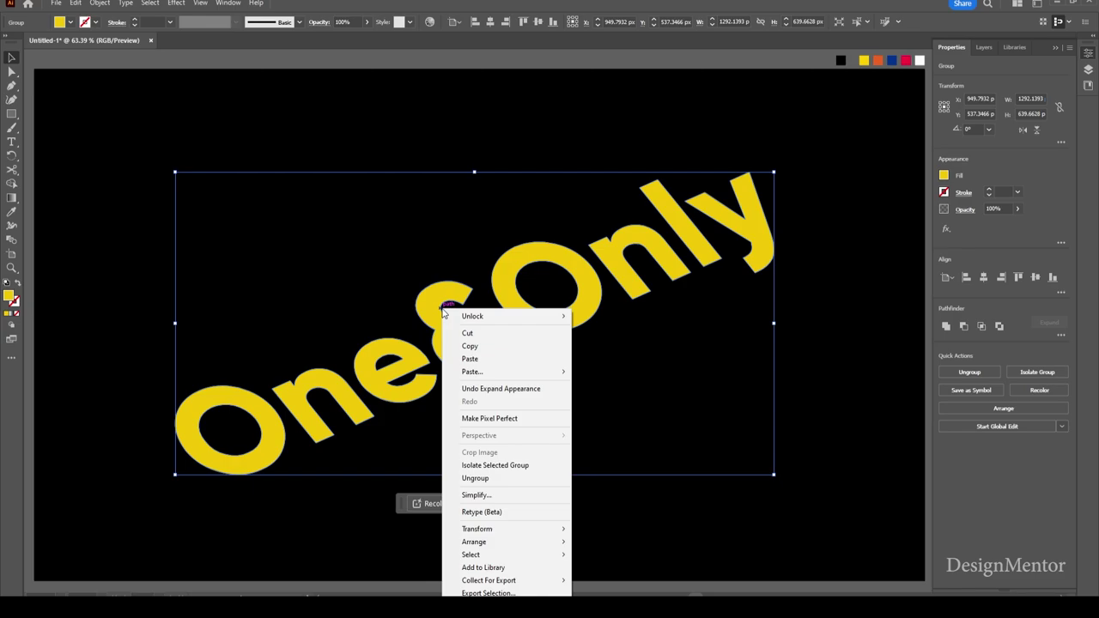
click(652, 470)
click(554, 324)
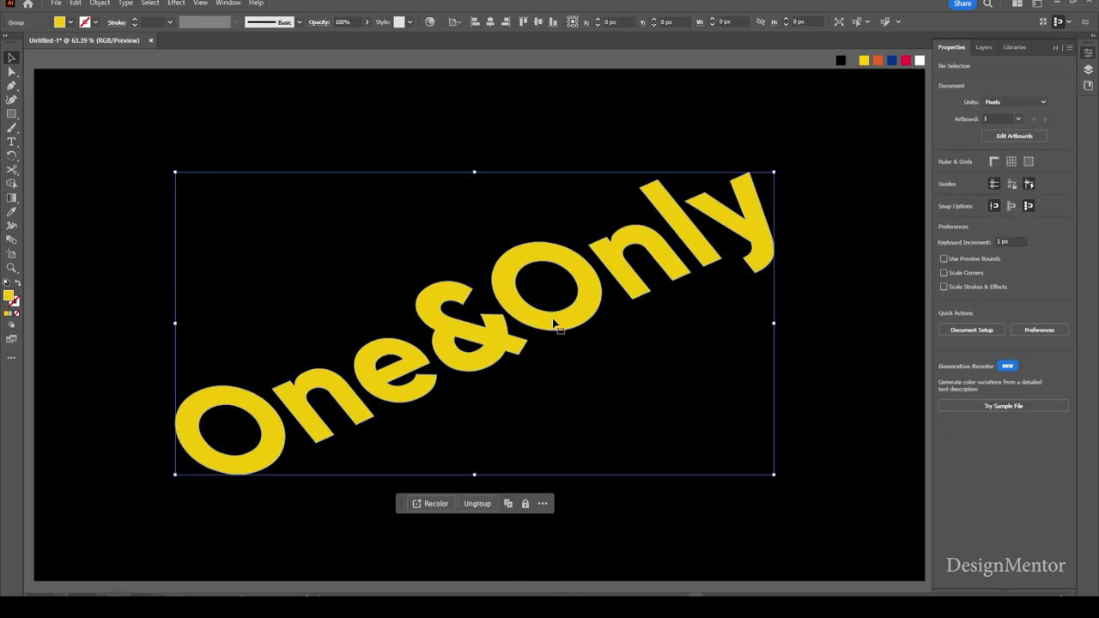
scroll(554, 324, up, 1)
scroll(554, 325, up, 1)
scroll(554, 325, up, 1)
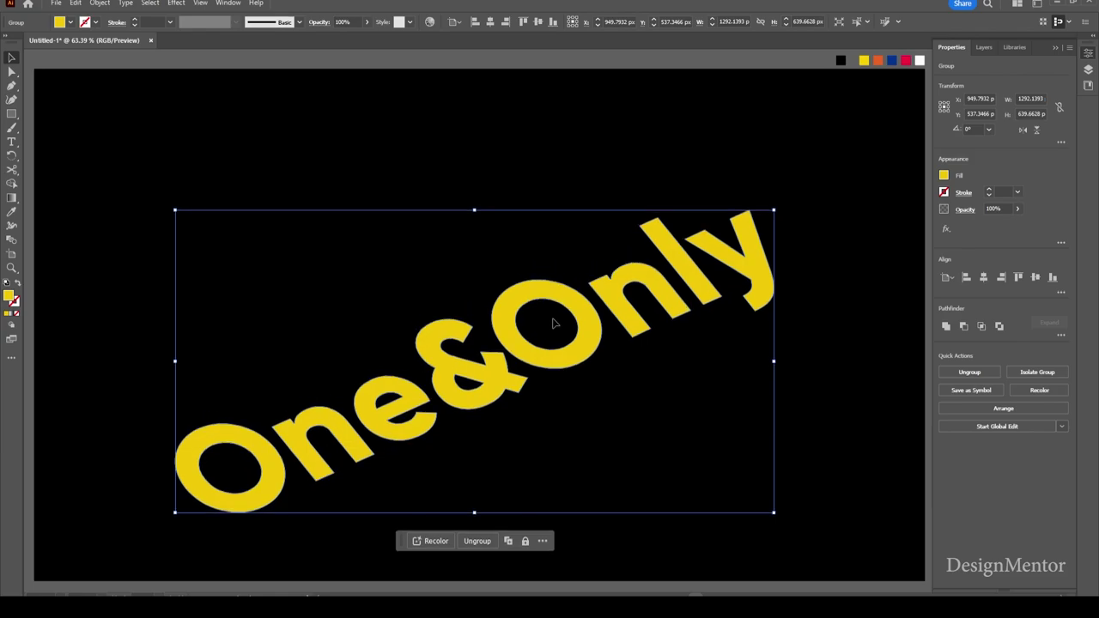
scroll(554, 324, up, 1)
Duplicate the One&Only group with a copy shifted upward.
key(i)
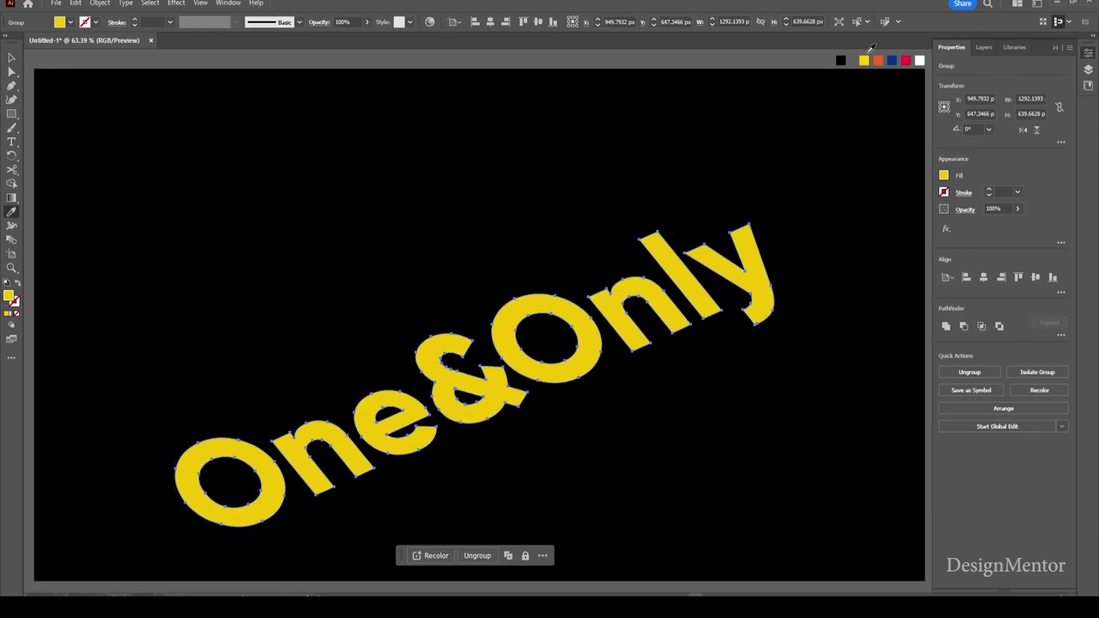
key(v)
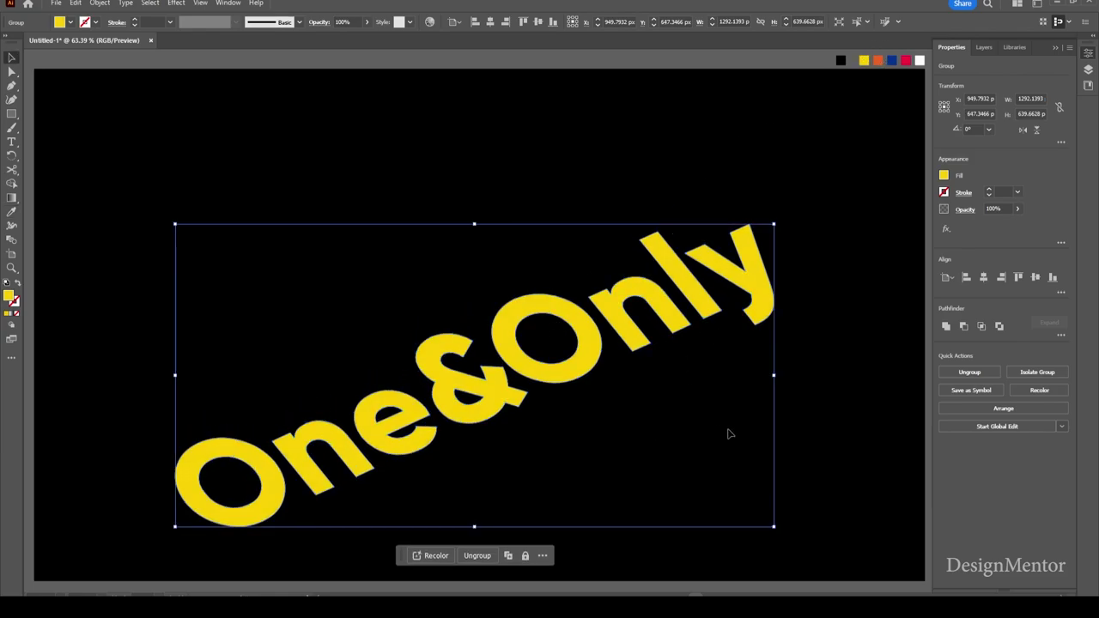
click(564, 380)
click(564, 374)
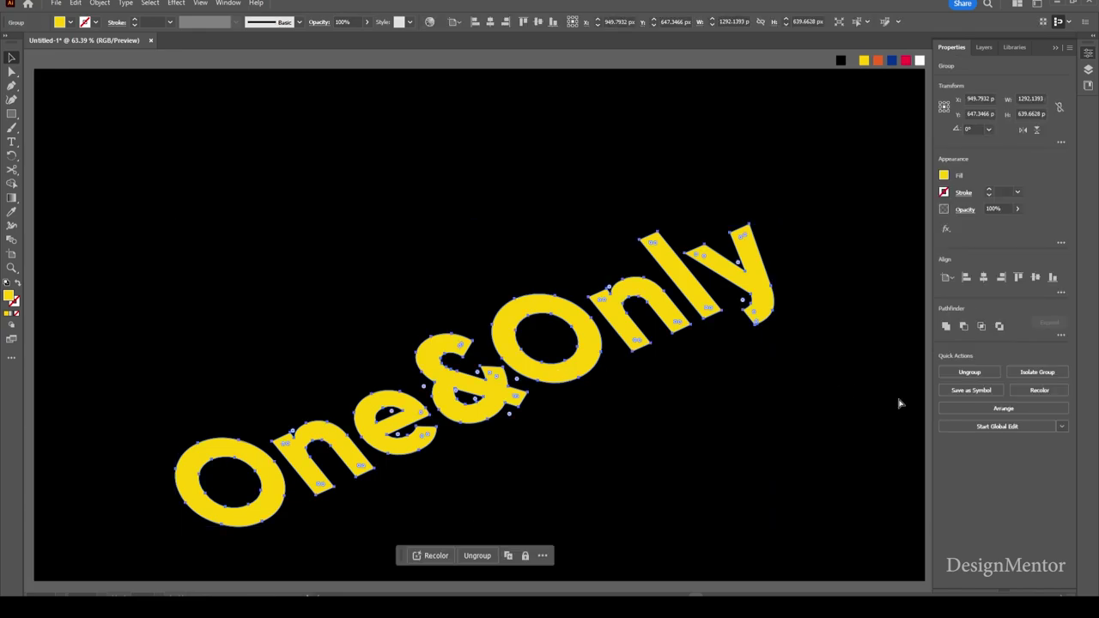
key(alt+shift+Up)
key(alt+shift+Up)
key(alt+shift+Up)
key(alt+shift+Up)
key(alt+shift+Up)
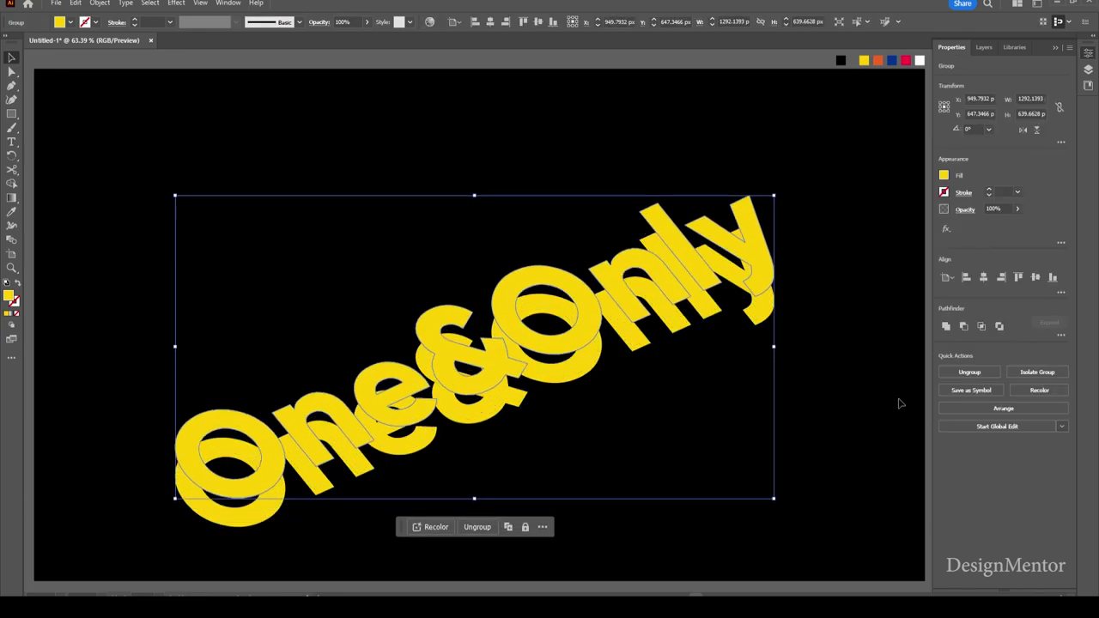
click(152, 515)
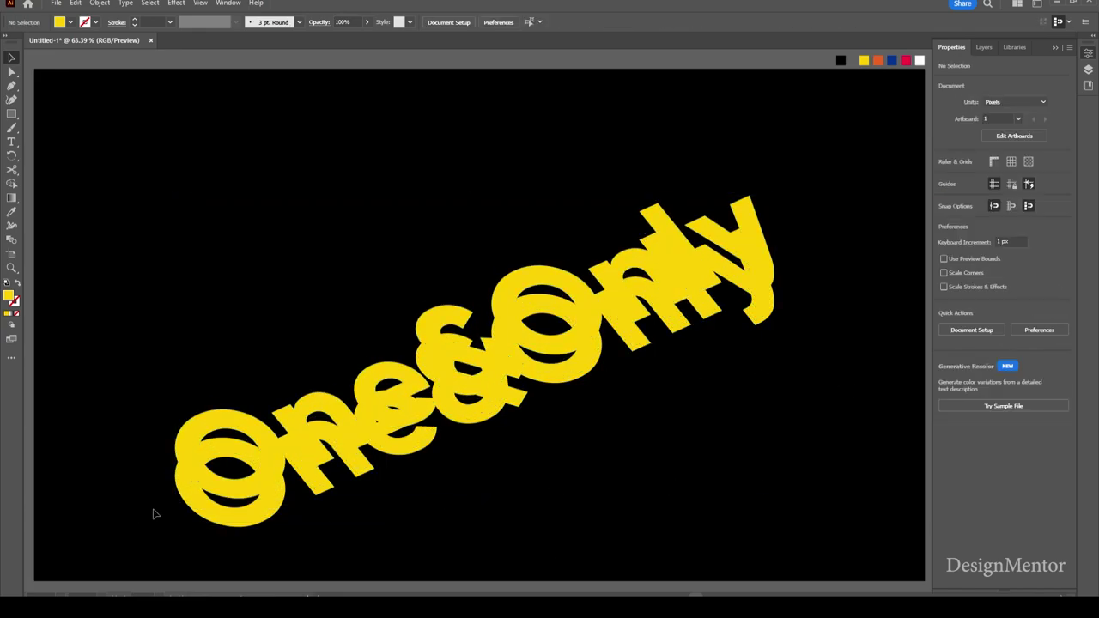
Darken the lower One&Only copy's fill to gold #c6a000.
click(215, 521)
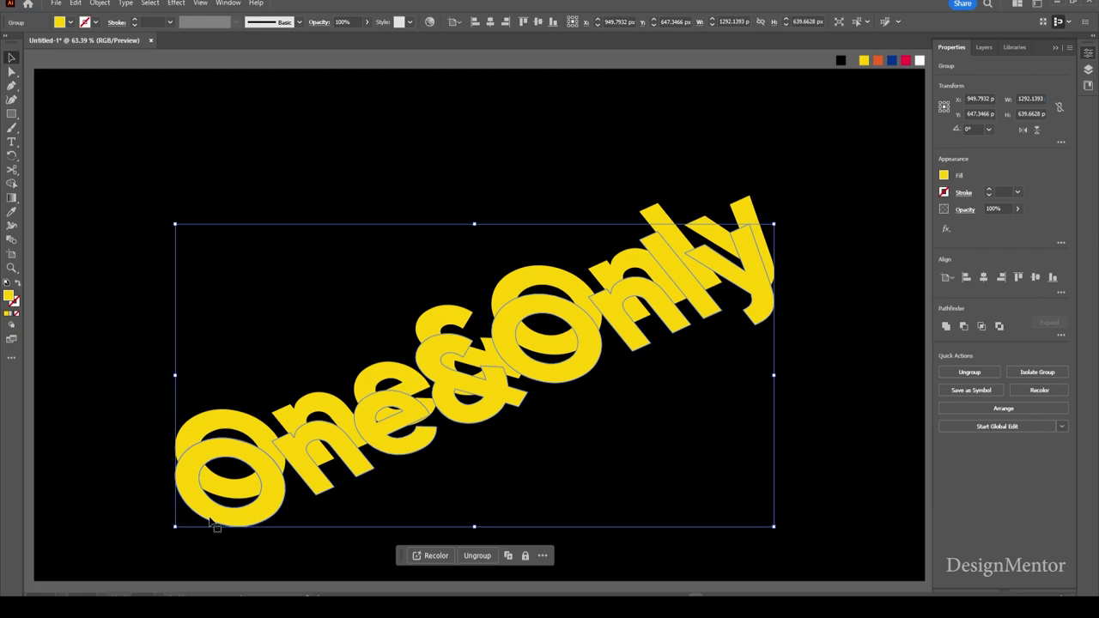
double_click(12, 298)
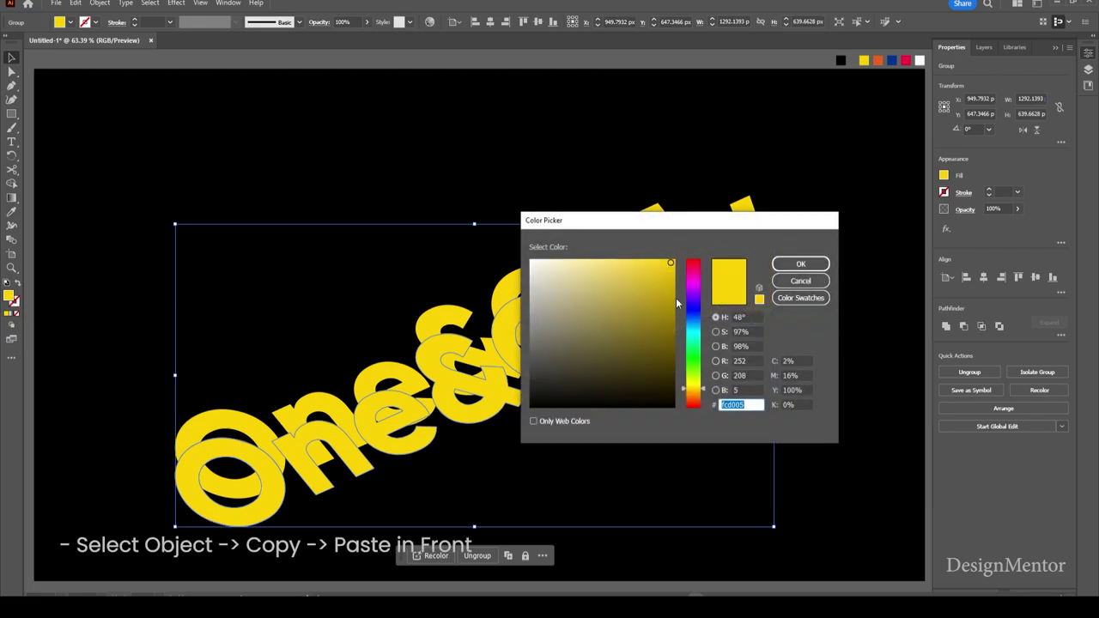
drag(676, 302, 674, 292)
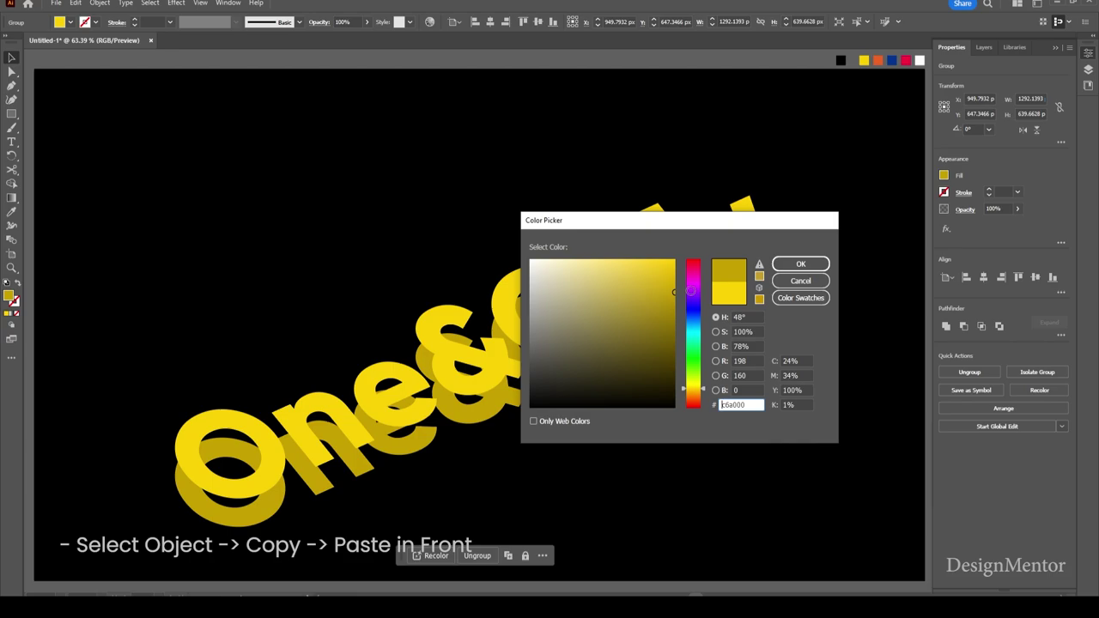
click(800, 264)
click(831, 377)
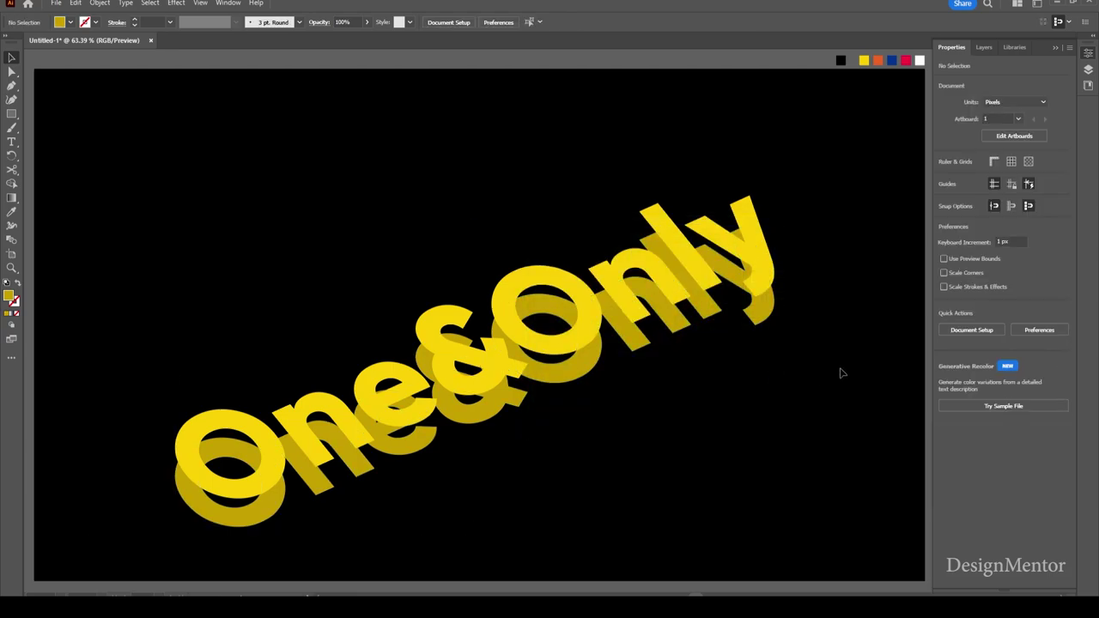
Stack two more copies upward from the top text and make the topmost orange.
click(262, 442)
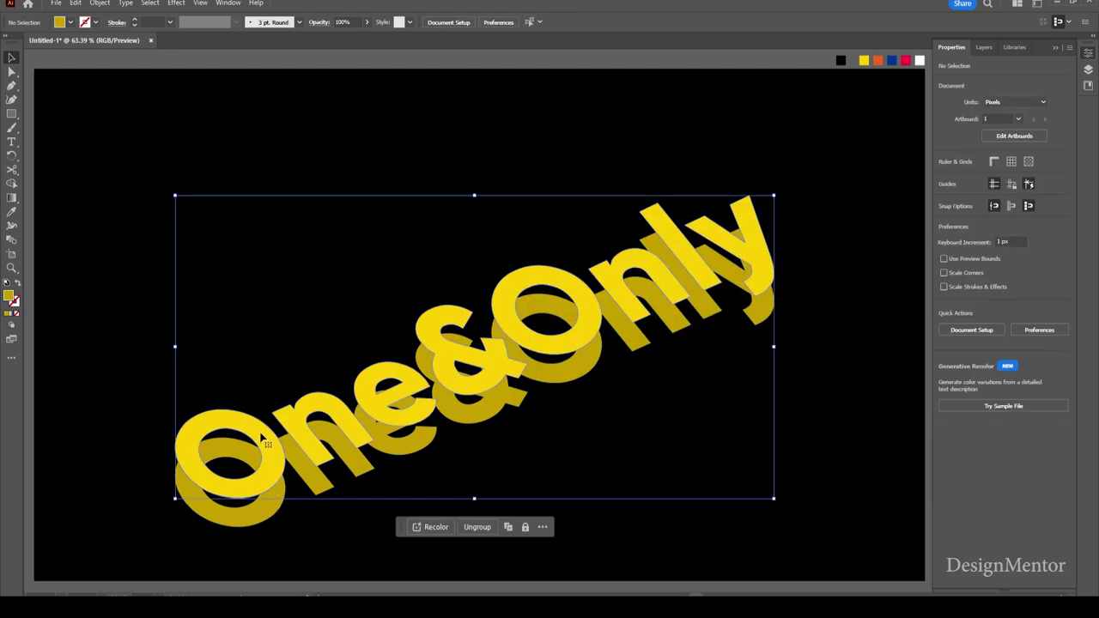
key(alt+Up)
key(alt+Up)
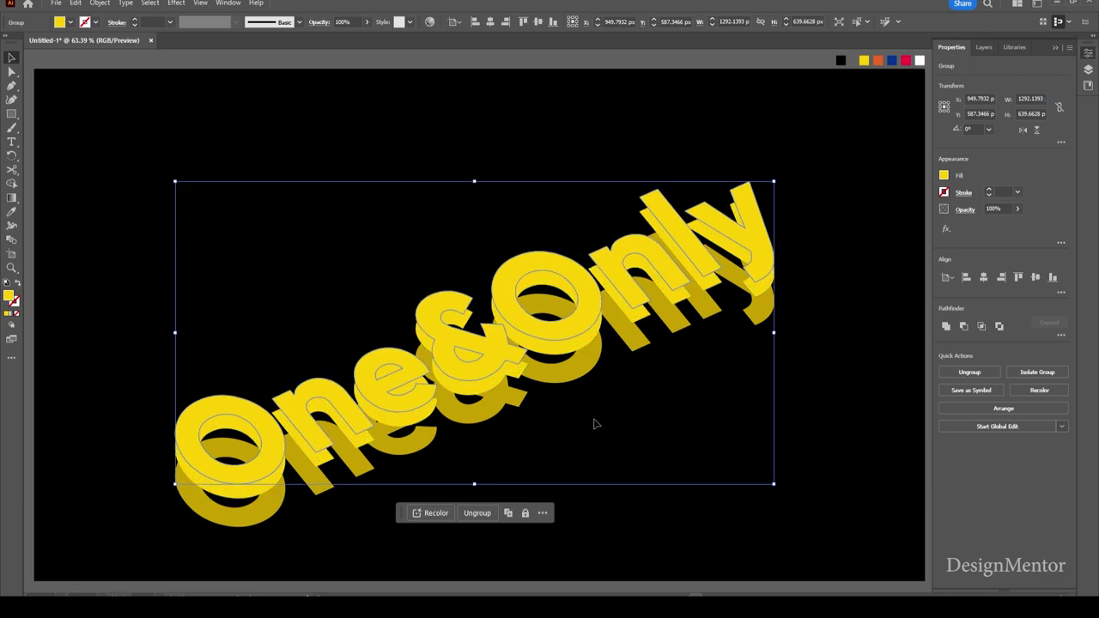
key(alt+Up)
key(alt+Up)
key(alt+Up)
key(alt+Up)
key(alt+Up)
key(alt+Up)
key(alt+Up)
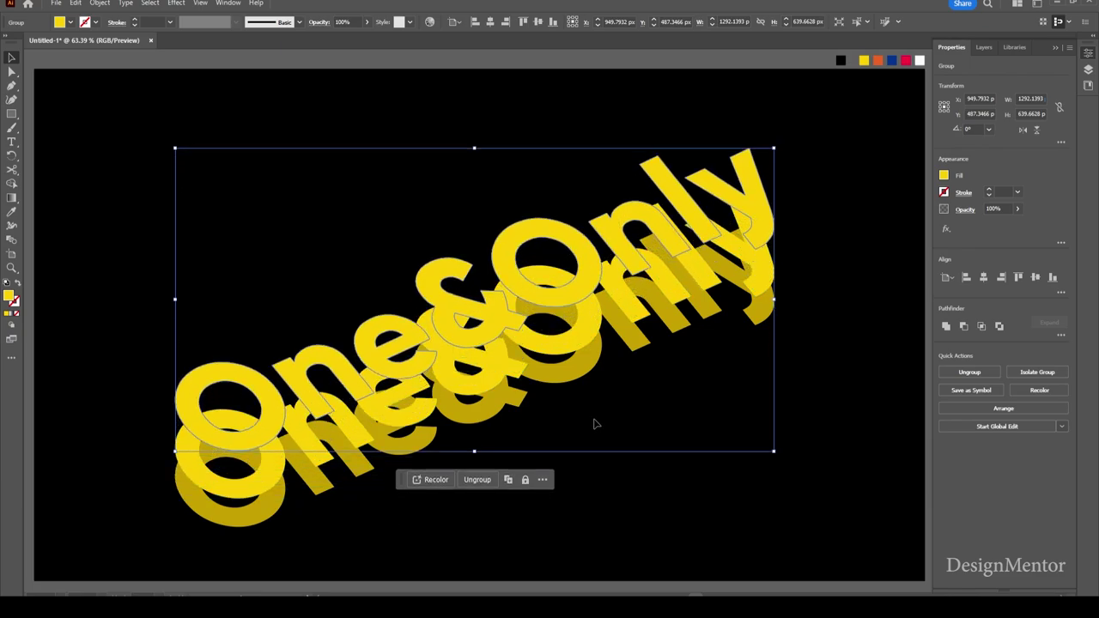
key(i)
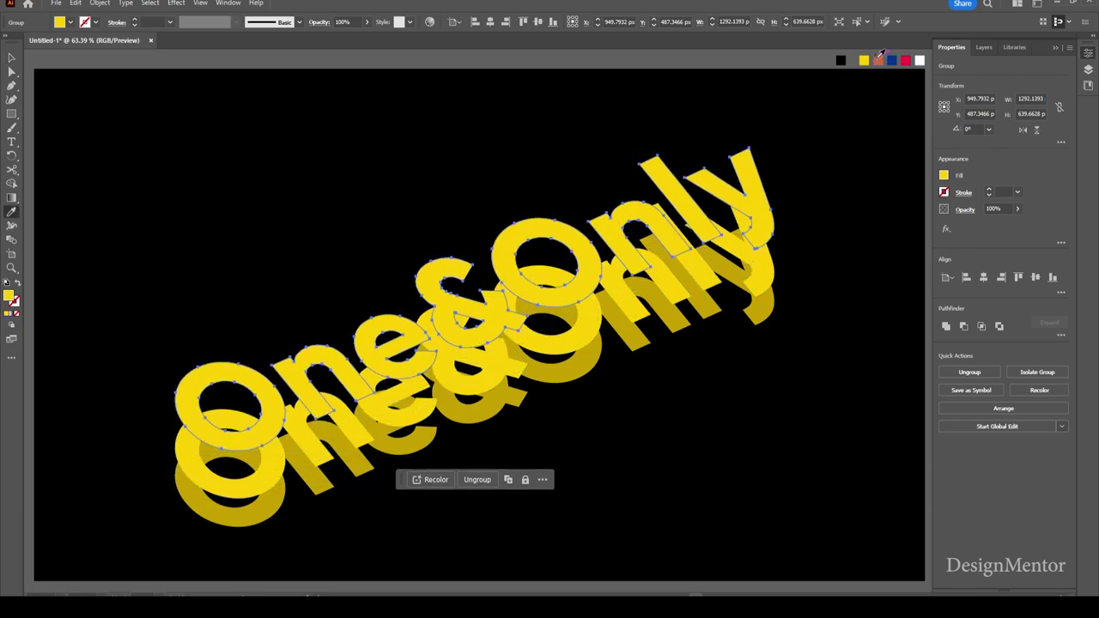
click(877, 59)
key(v)
click(656, 481)
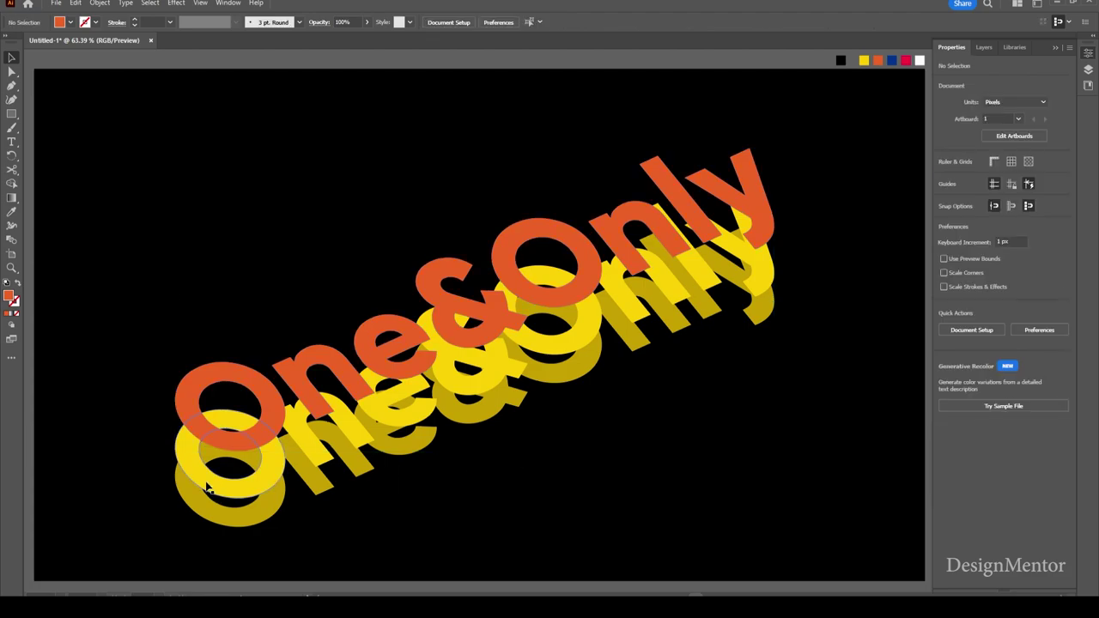
Blend the yellow and gold copies using Specified Steps spacing of 400.
click(206, 487)
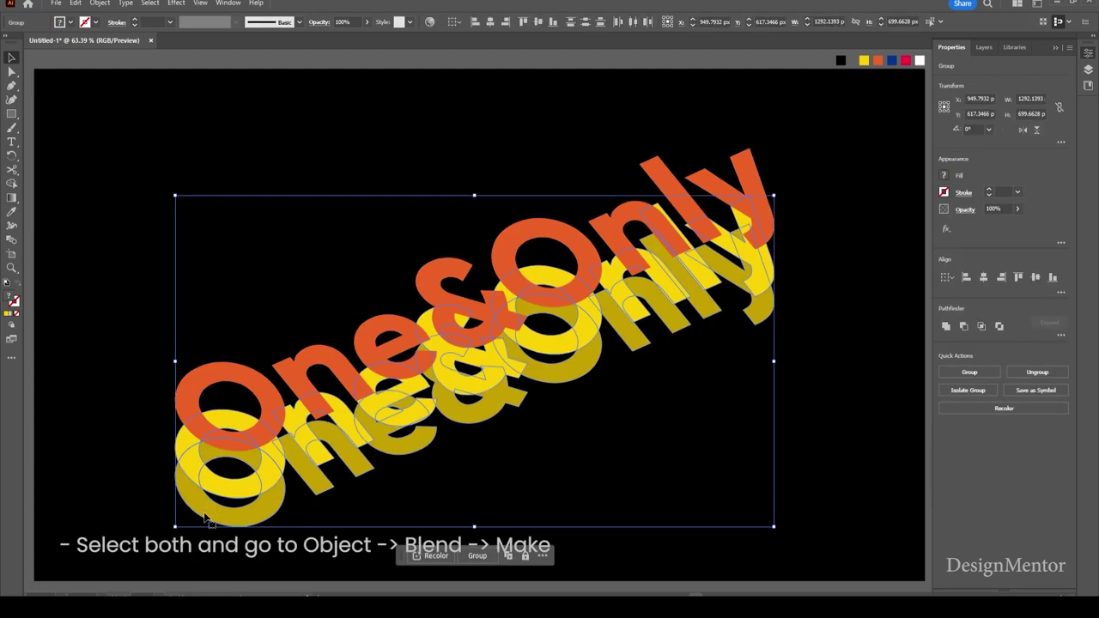
click(100, 3)
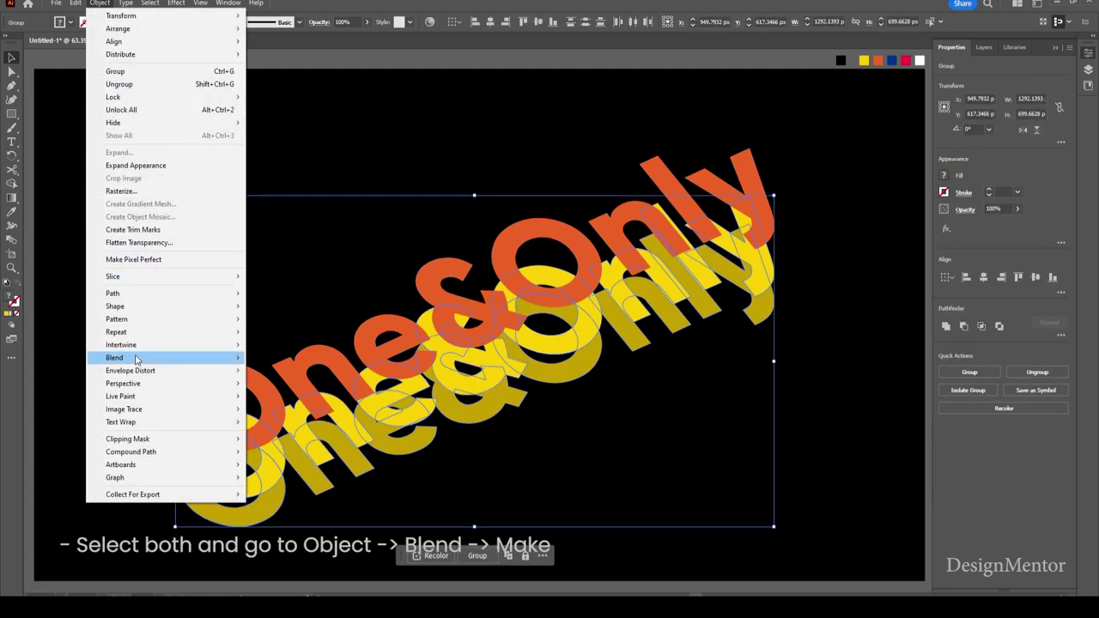
click(275, 358)
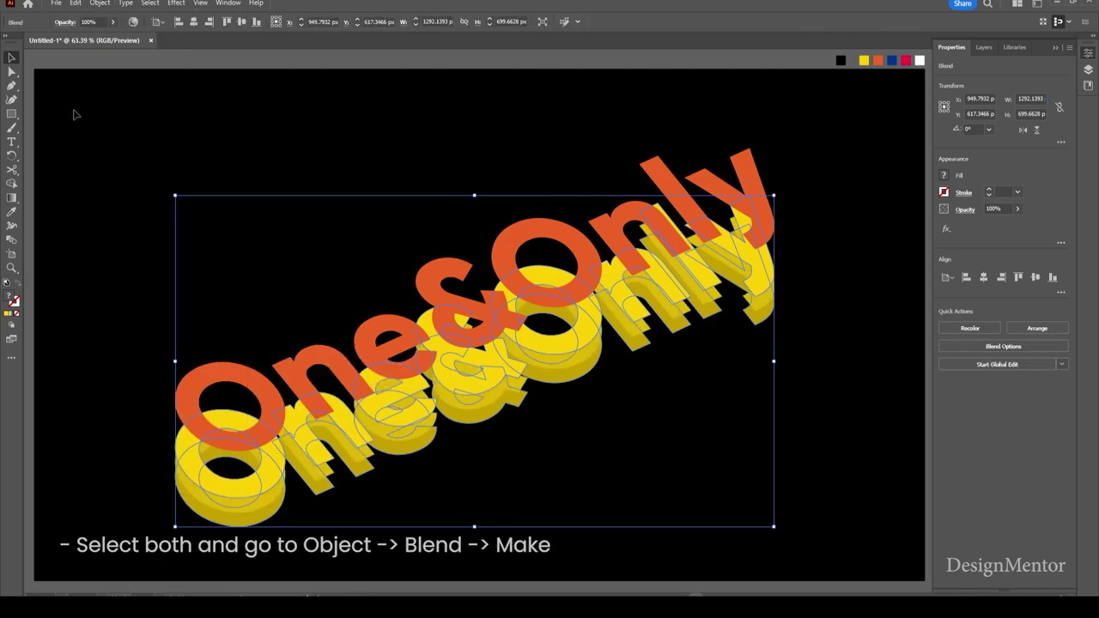
click(101, 3)
mouse_move(120, 357)
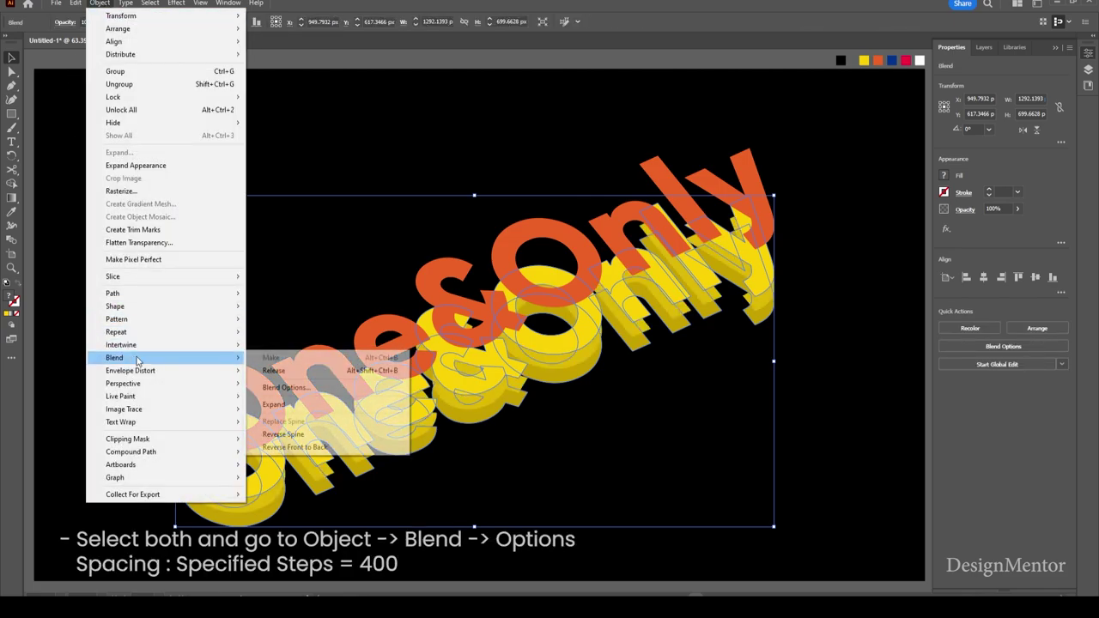
click(309, 389)
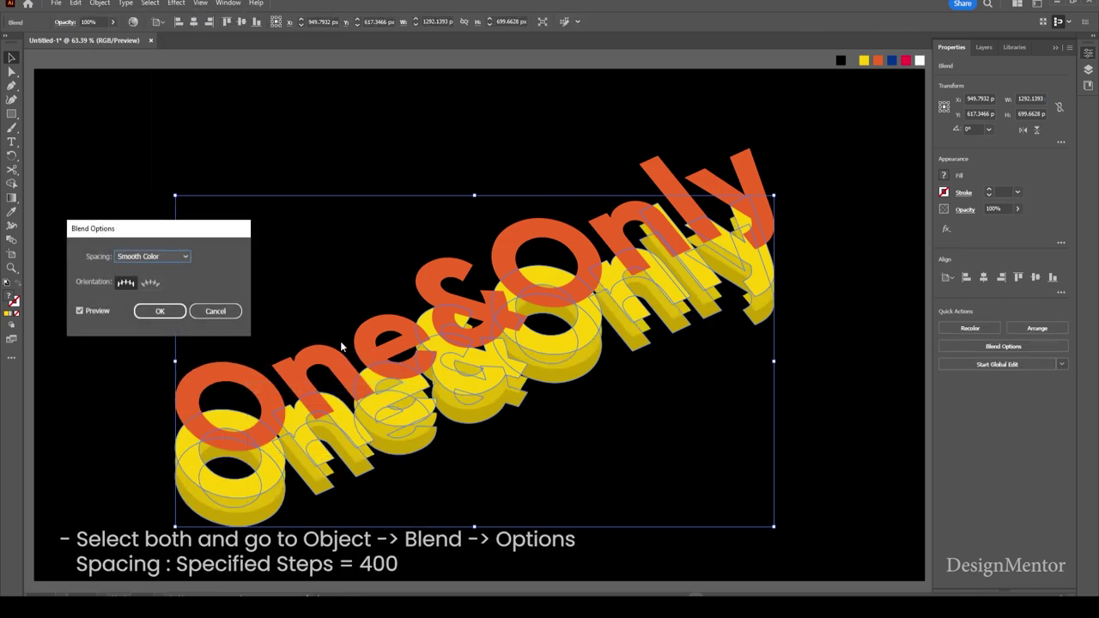
click(143, 262)
text(400)
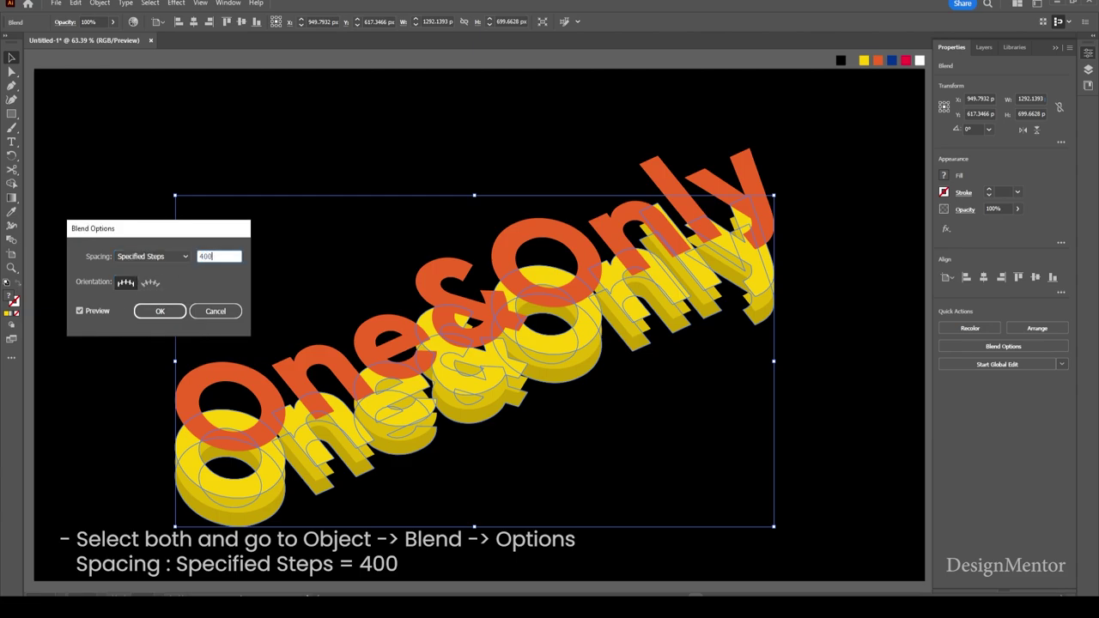
key(Return)
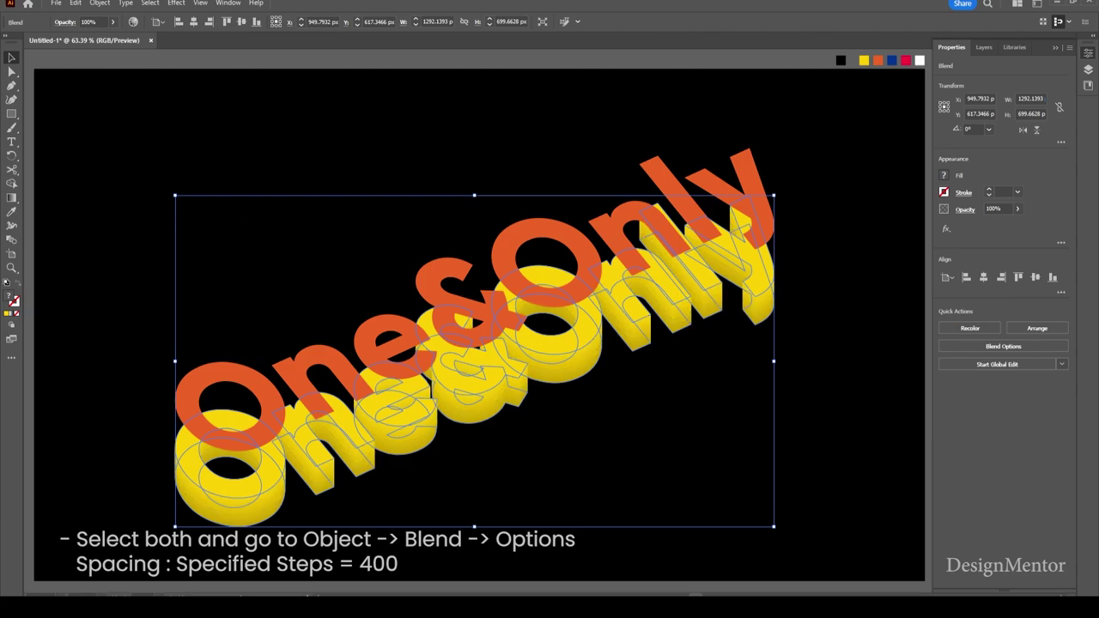
click(60, 182)
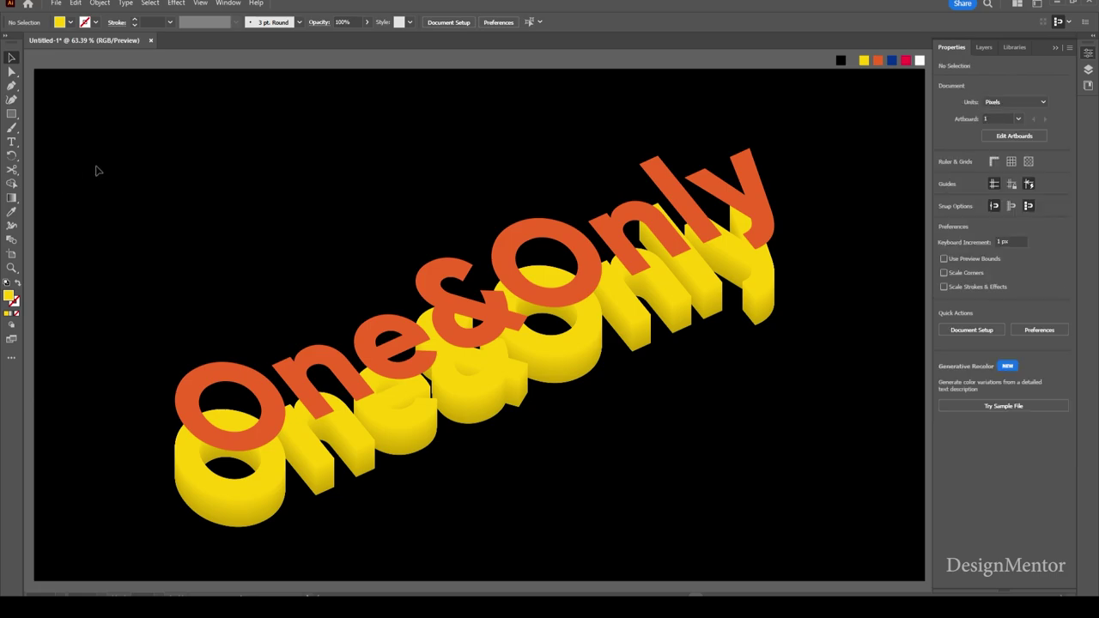
Duplicate the orange text upward and darken the lower copy to #d34209.
click(595, 382)
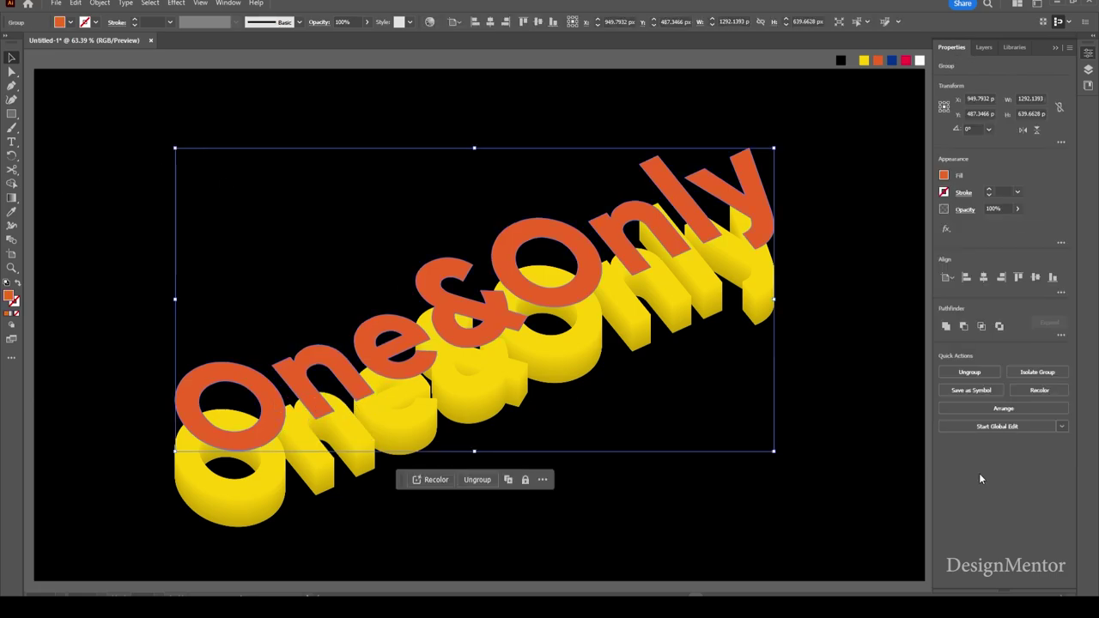
key(shift+Up)
key(shift+Up)
key(shift+Up)
key(shift+Up)
key(shift+Up)
key(shift+Up)
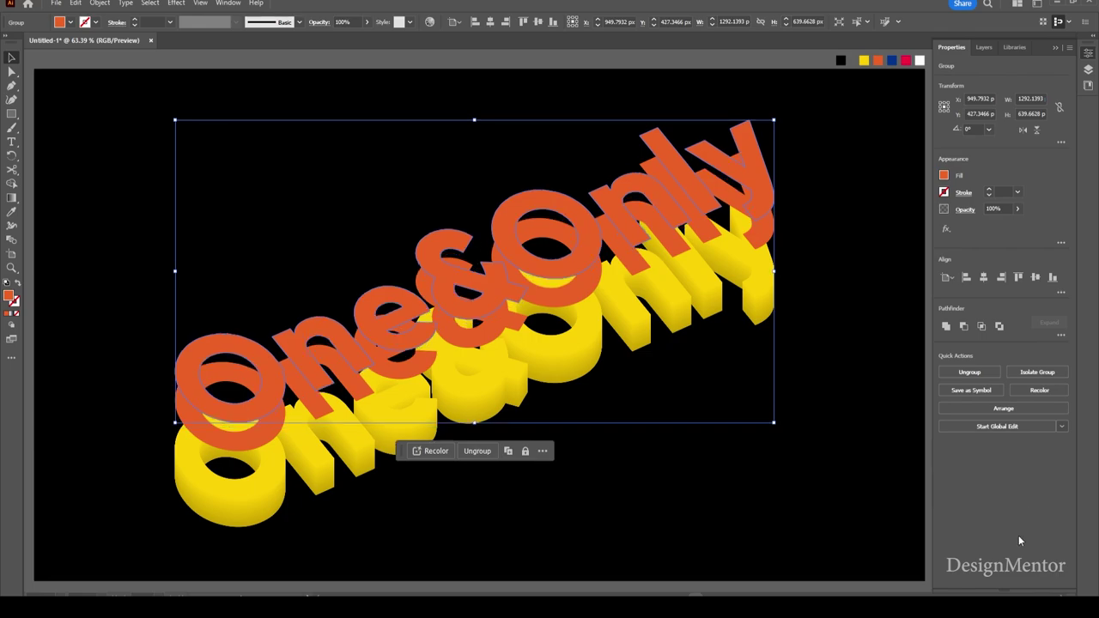
click(603, 504)
click(200, 427)
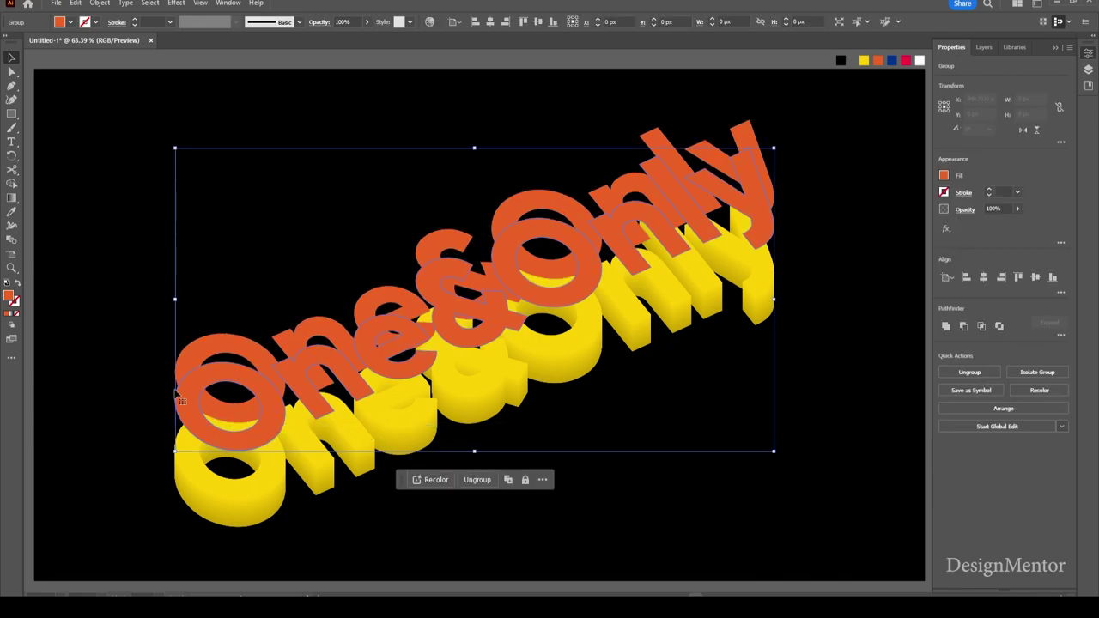
double_click(9, 298)
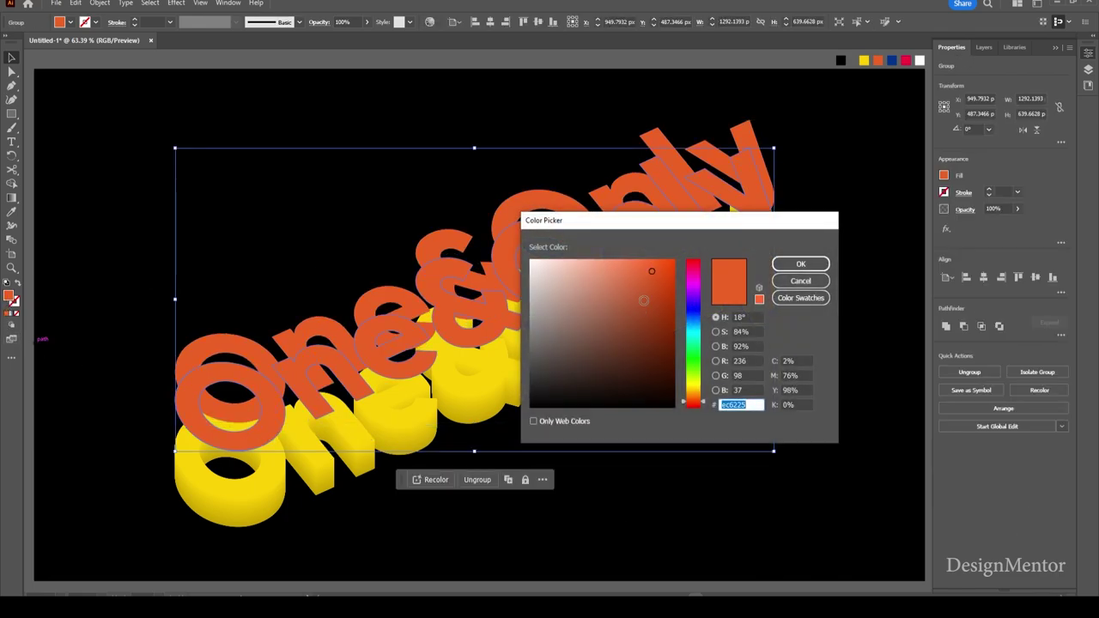
drag(643, 300, 668, 284)
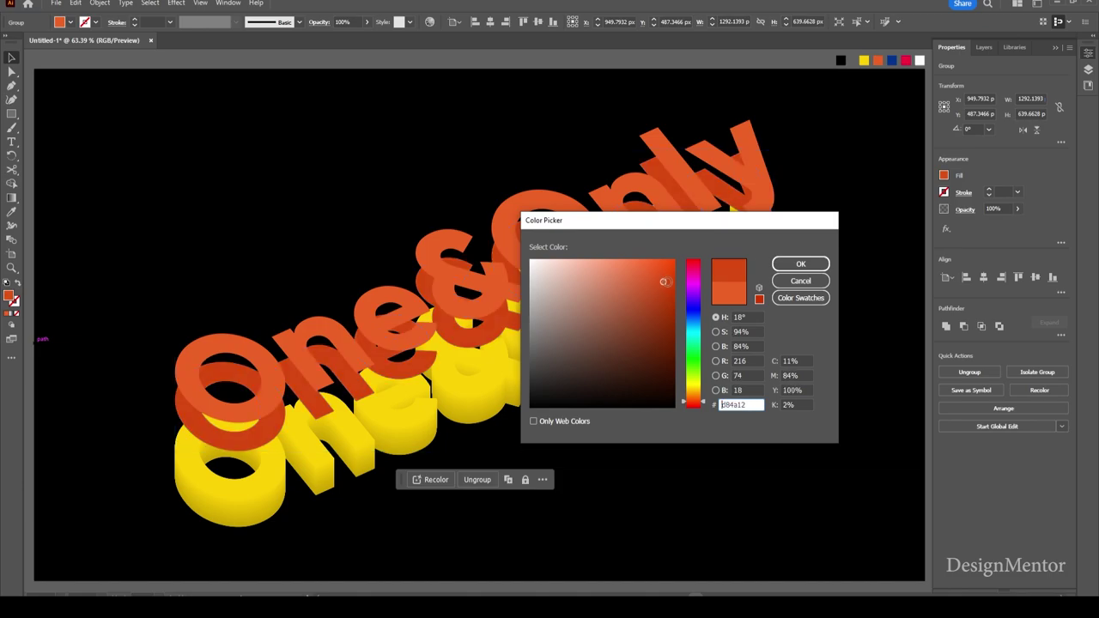
click(792, 266)
click(192, 282)
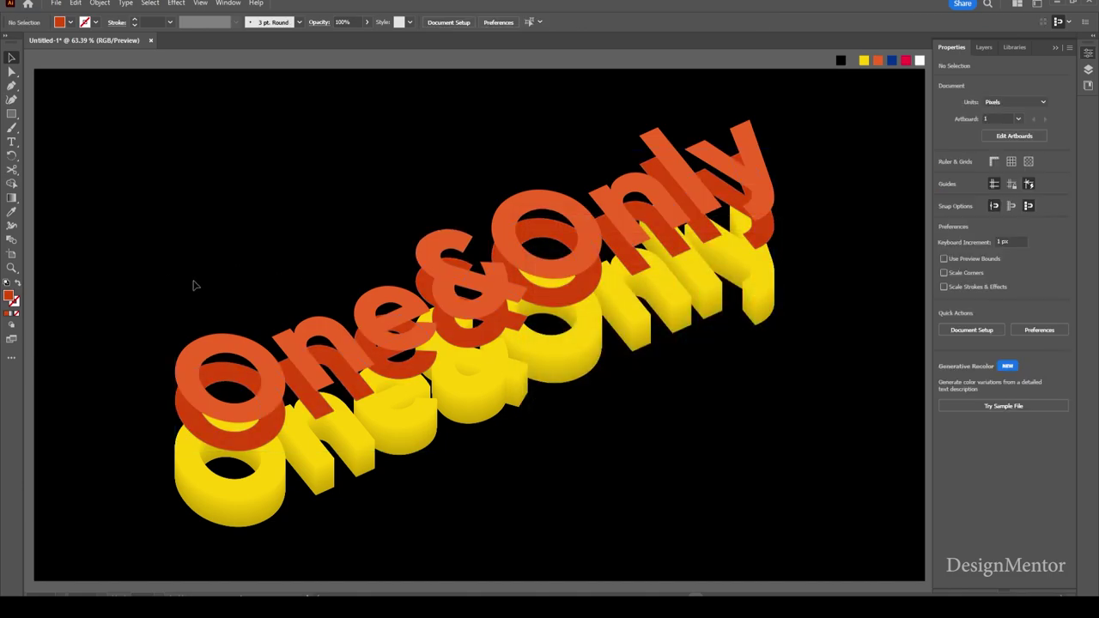
Shift a copy of the top orange text further up and recolour it blue.
click(203, 357)
shift+click(209, 442)
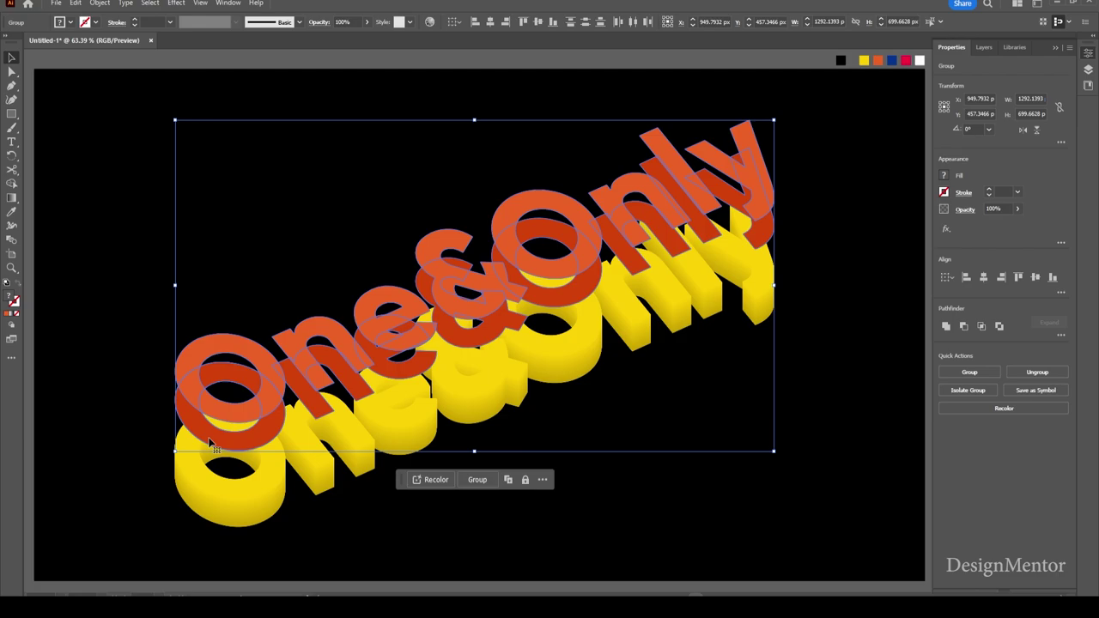
right_click(210, 442)
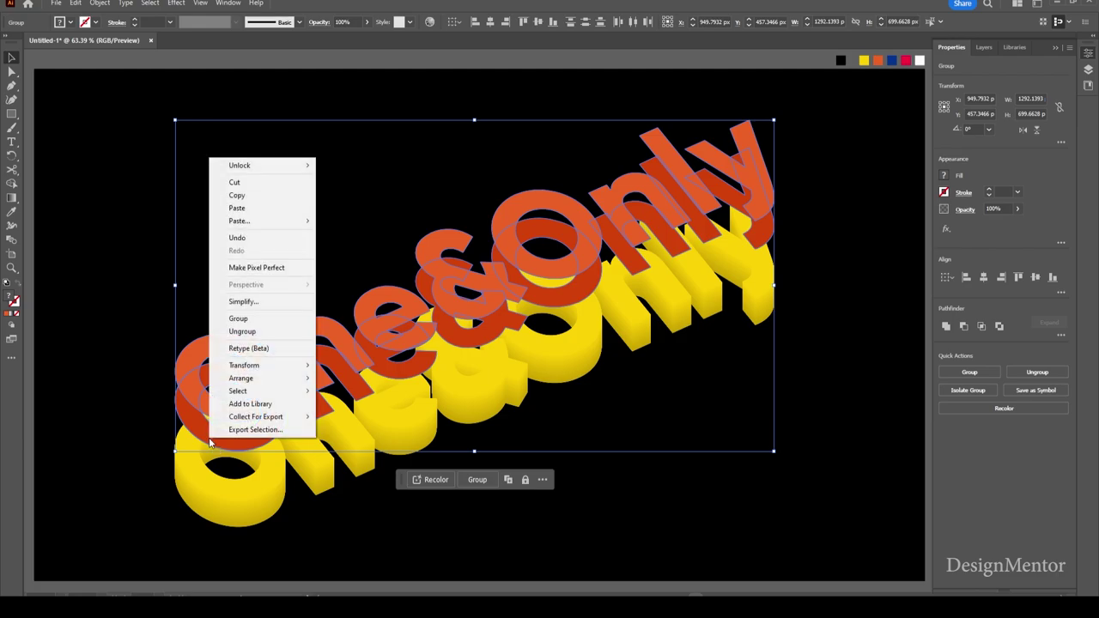
click(118, 270)
click(182, 363)
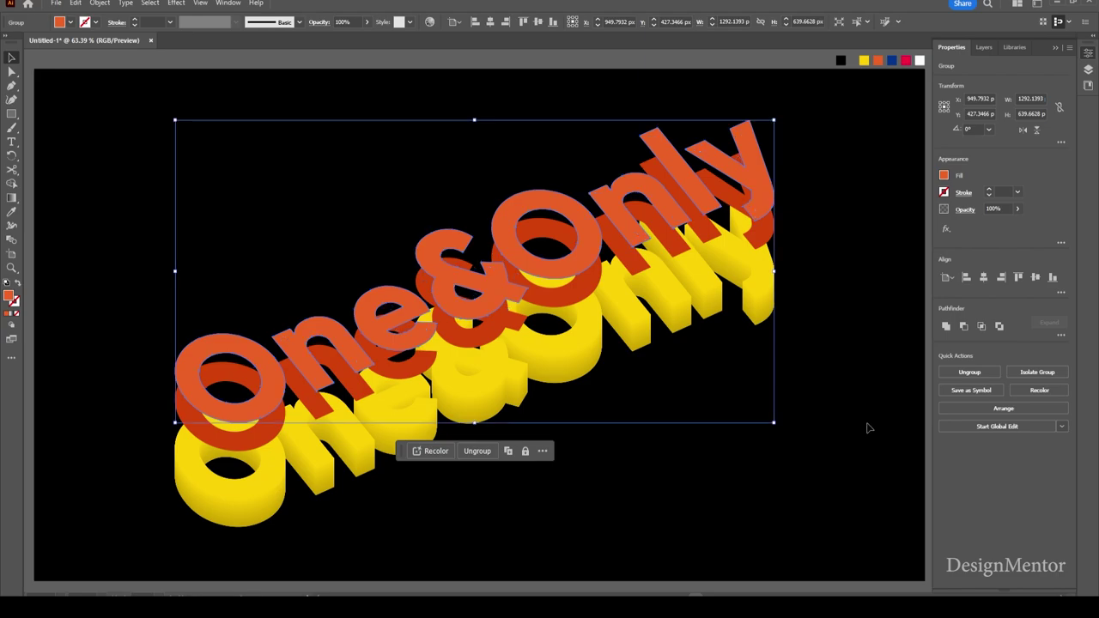
key(shift+Up)
key(shift+Up)
key(shift+Up)
key(shift+Up)
key(shift+Up)
key(shift+Up)
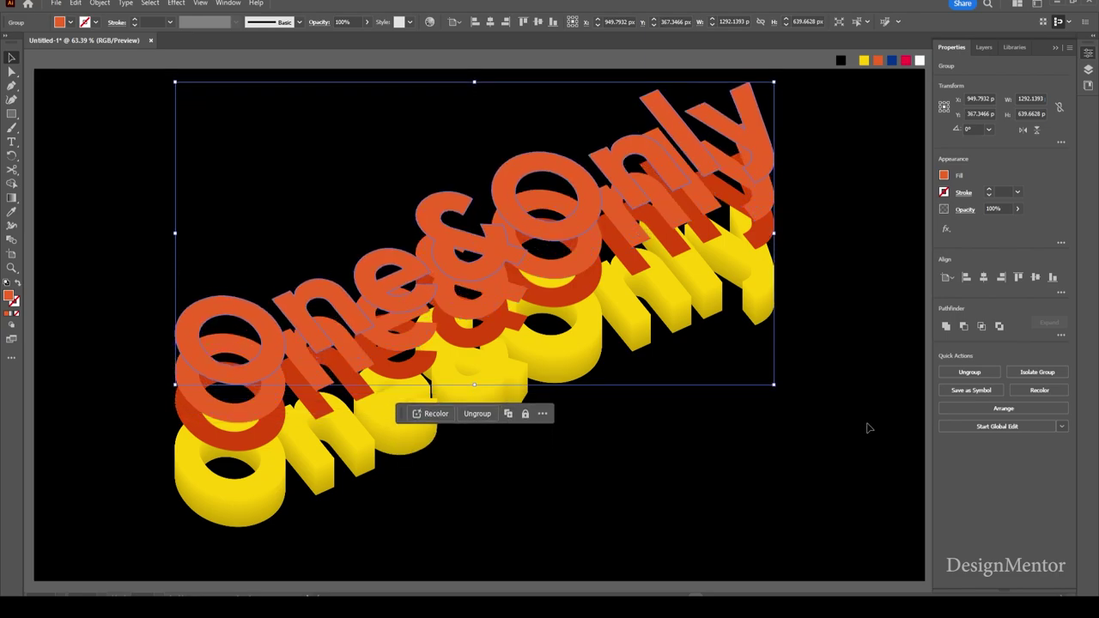
key(shift+Up)
key(shift+Up)
key(i)
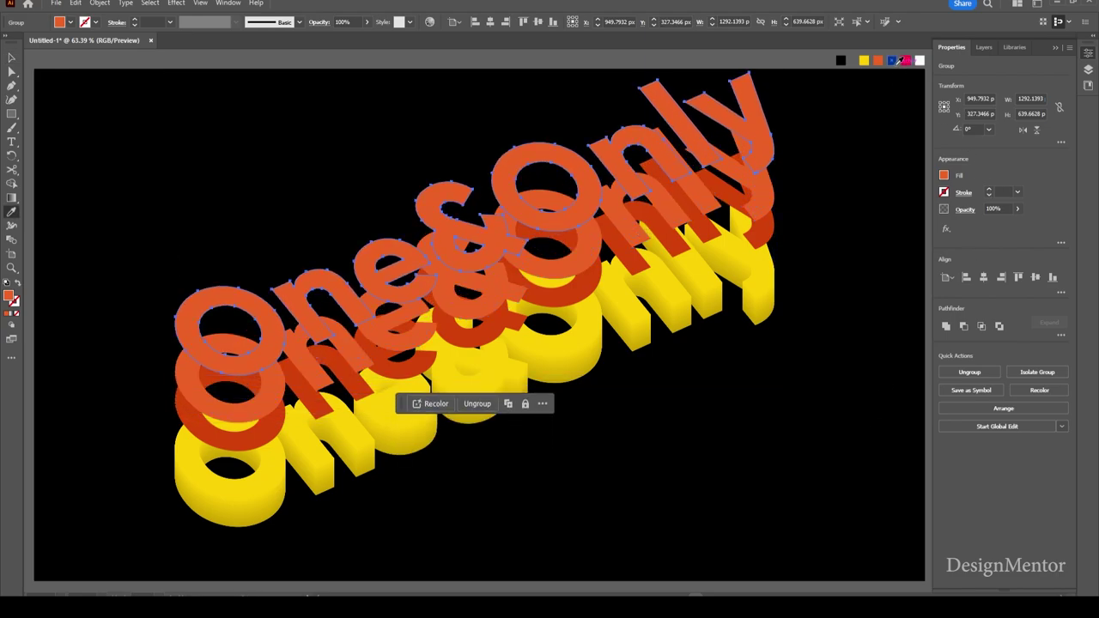
click(892, 61)
key(v)
click(612, 547)
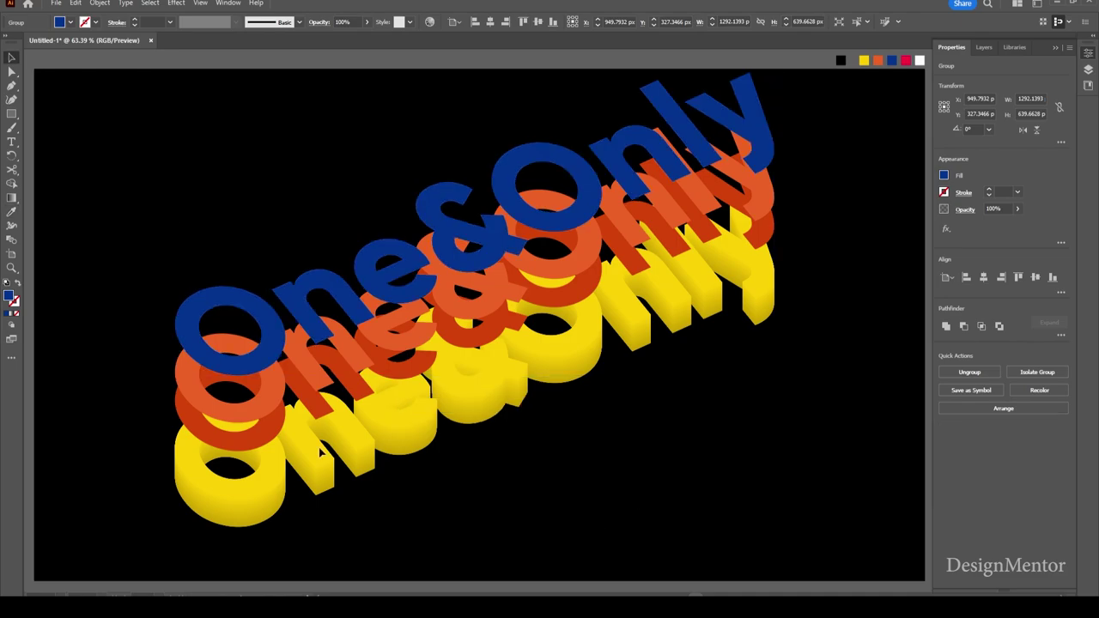
click(183, 397)
Blend the selected One&Only copies with Specified Steps spacing of 400.
shift+click(195, 287)
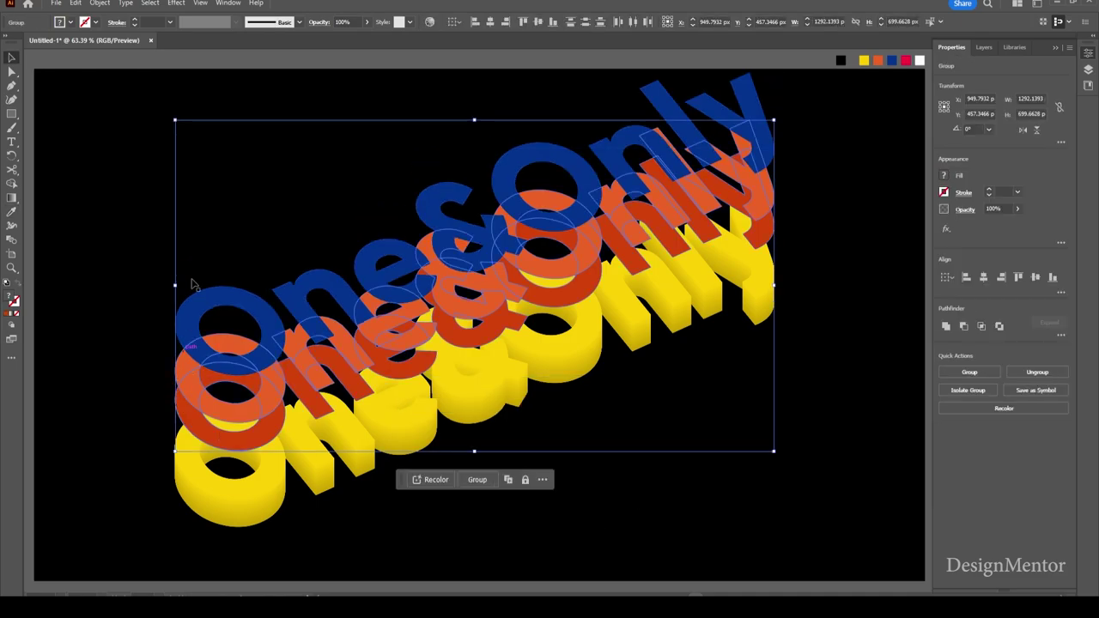
click(100, 4)
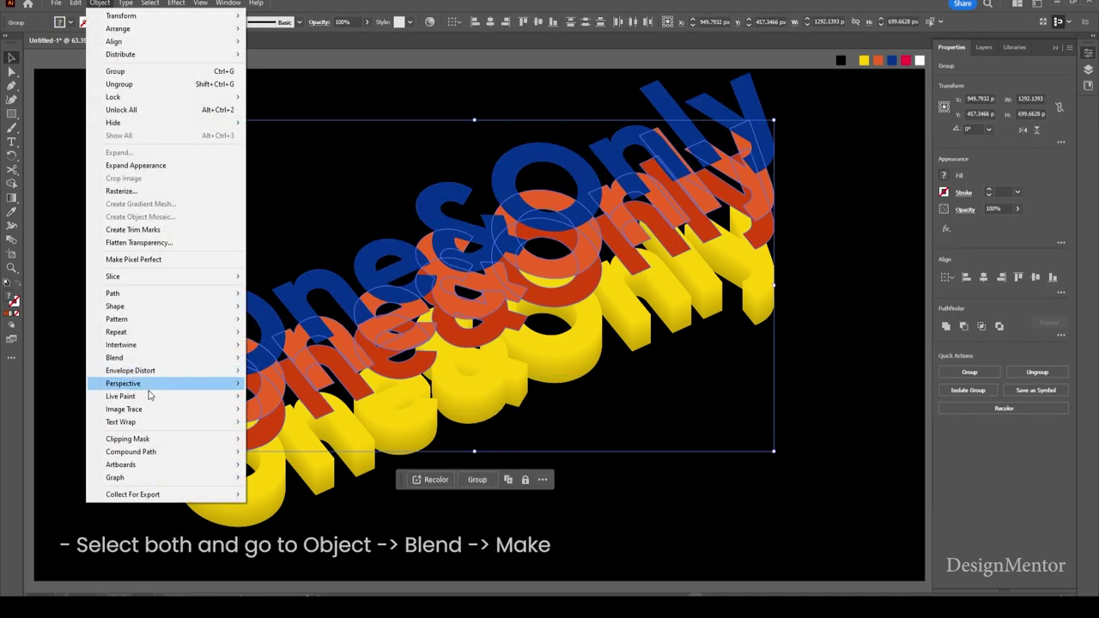
mouse_move(114, 357)
click(284, 360)
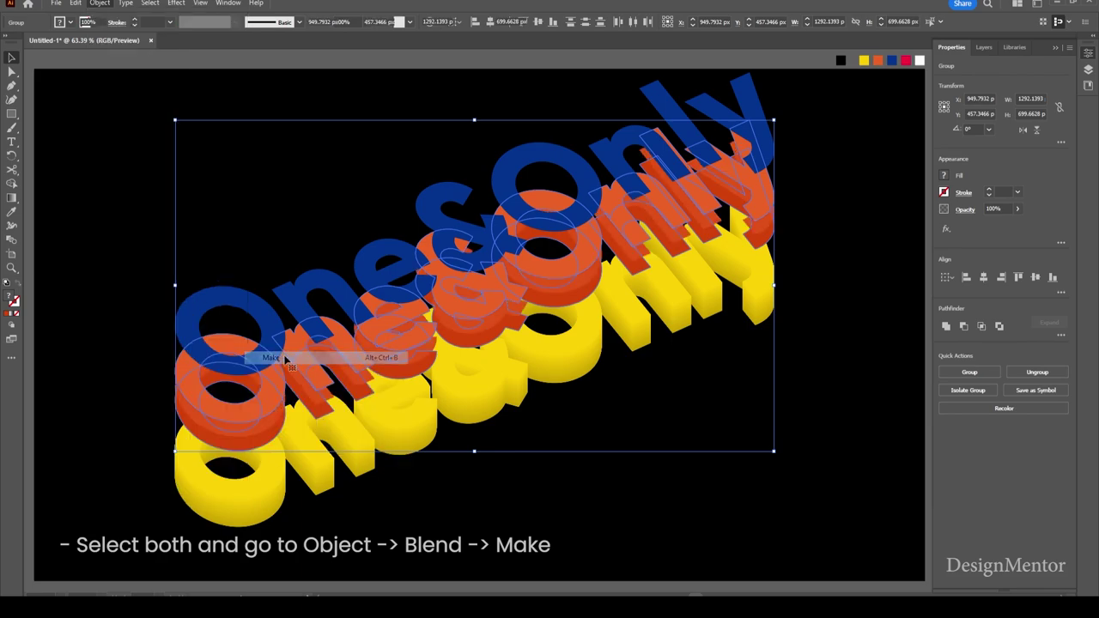
click(101, 4)
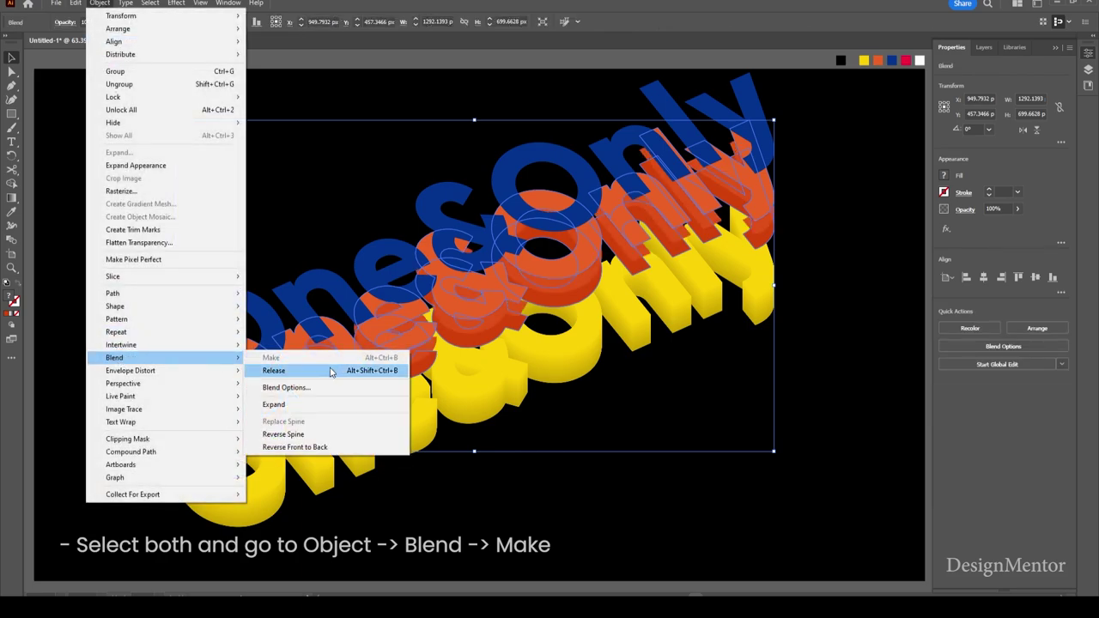
click(276, 388)
click(153, 257)
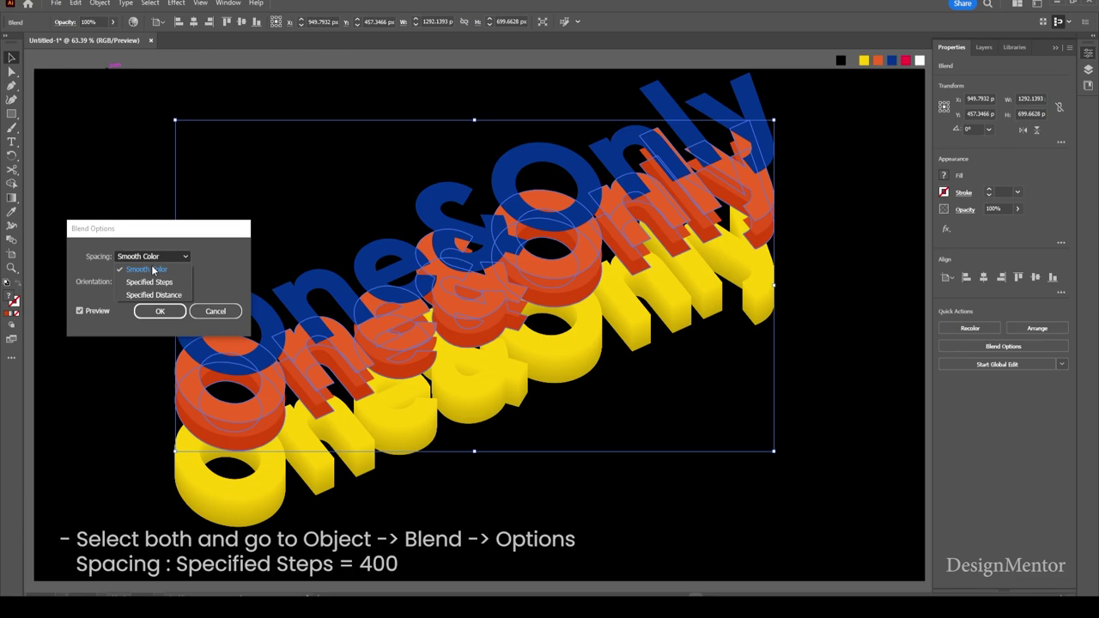
click(182, 271)
text(400)
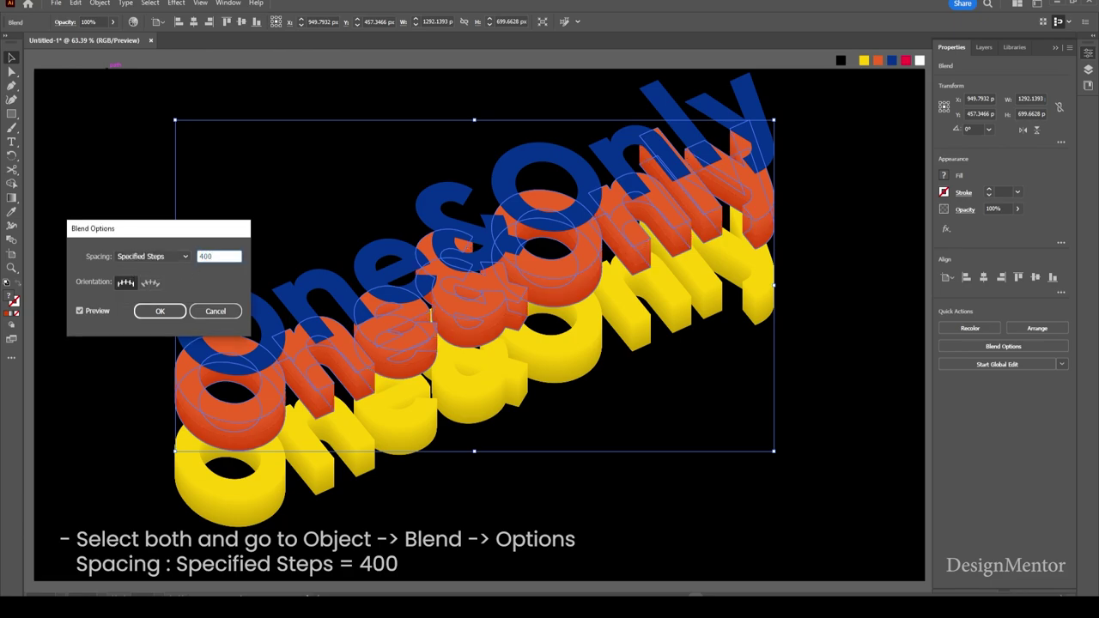
key(Return)
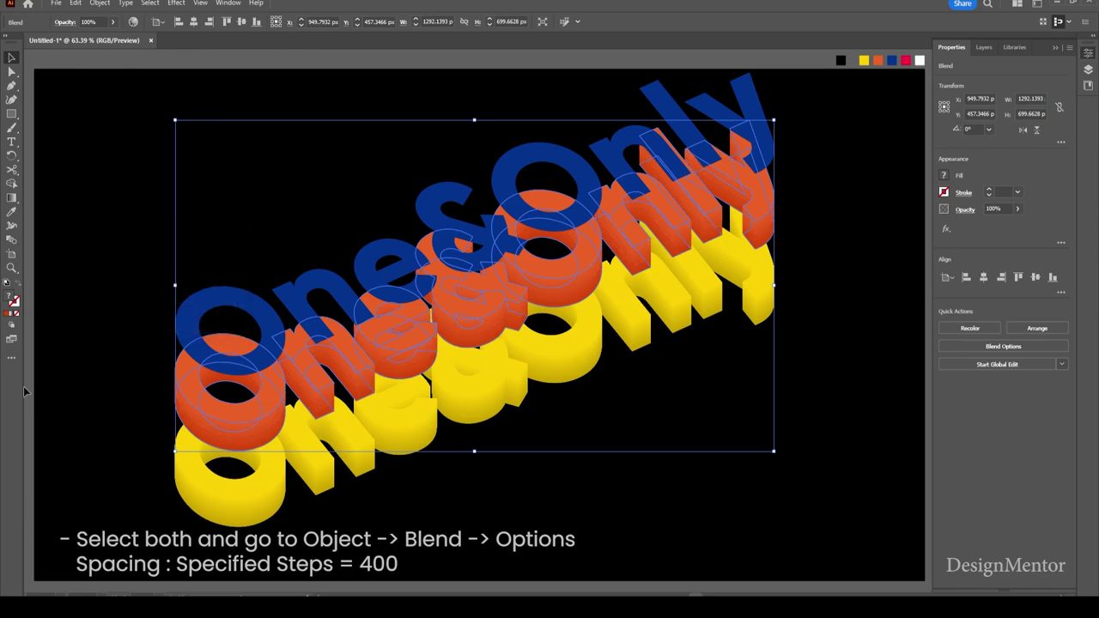
Nudge the middle orange layer slightly downward to settle the stack.
click(98, 415)
click(191, 395)
drag(397, 389, 396, 400)
key(shift+Down)
key(shift+Down)
key(shift+Down)
key(shift+Down)
key(shift+Down)
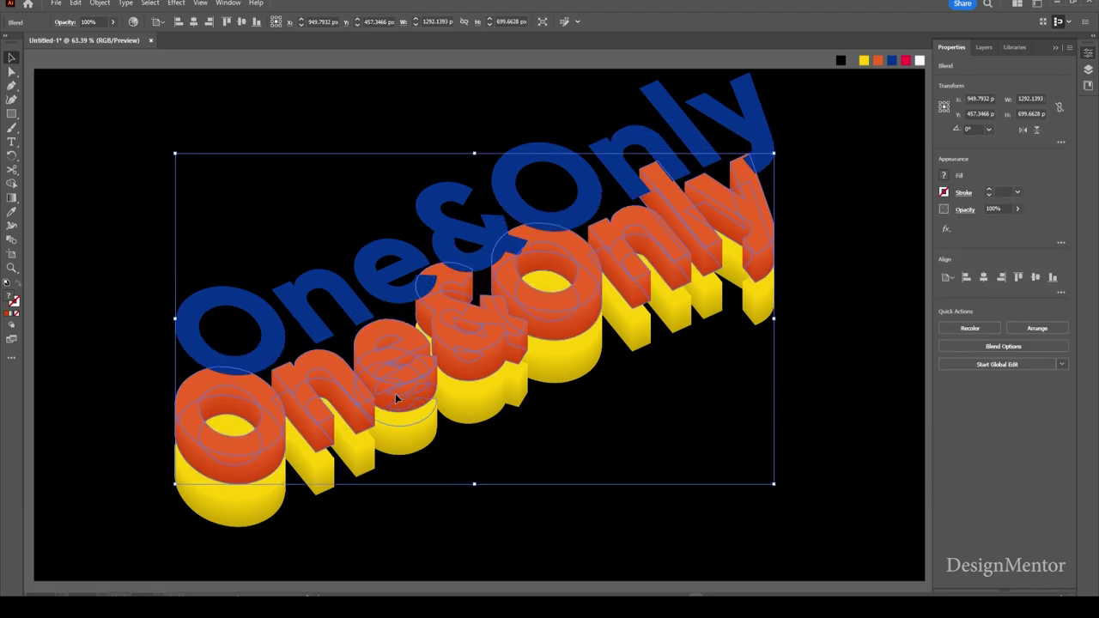
key(shift+Down)
key(shift+Down)
key(shift+Down)
key(shift+Down)
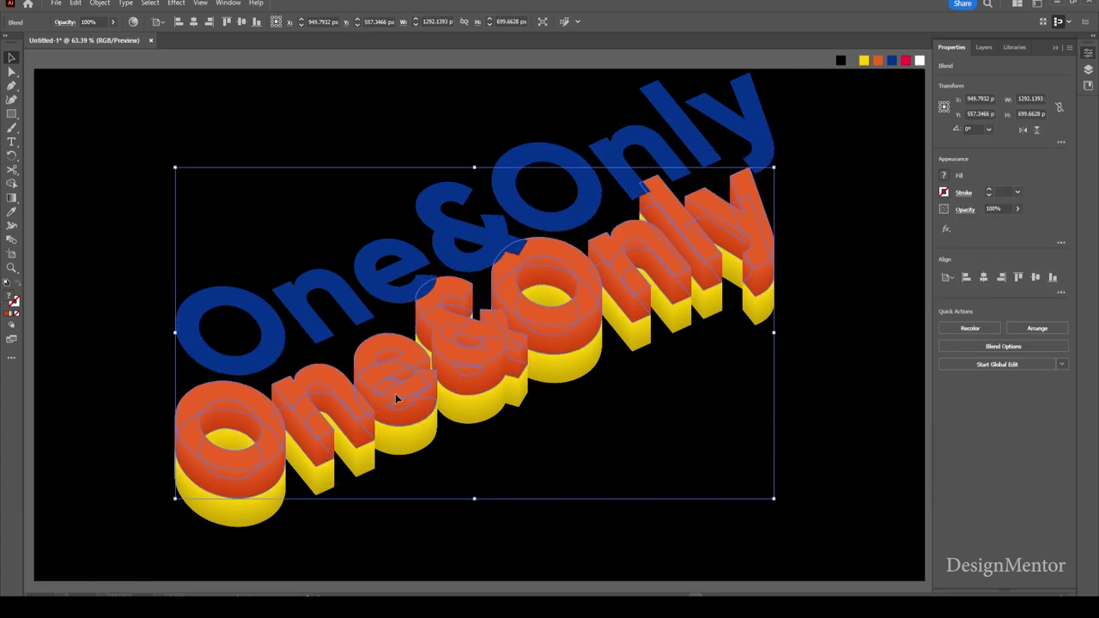
key(shift+Down)
key(shift+Up)
key(shift+Up)
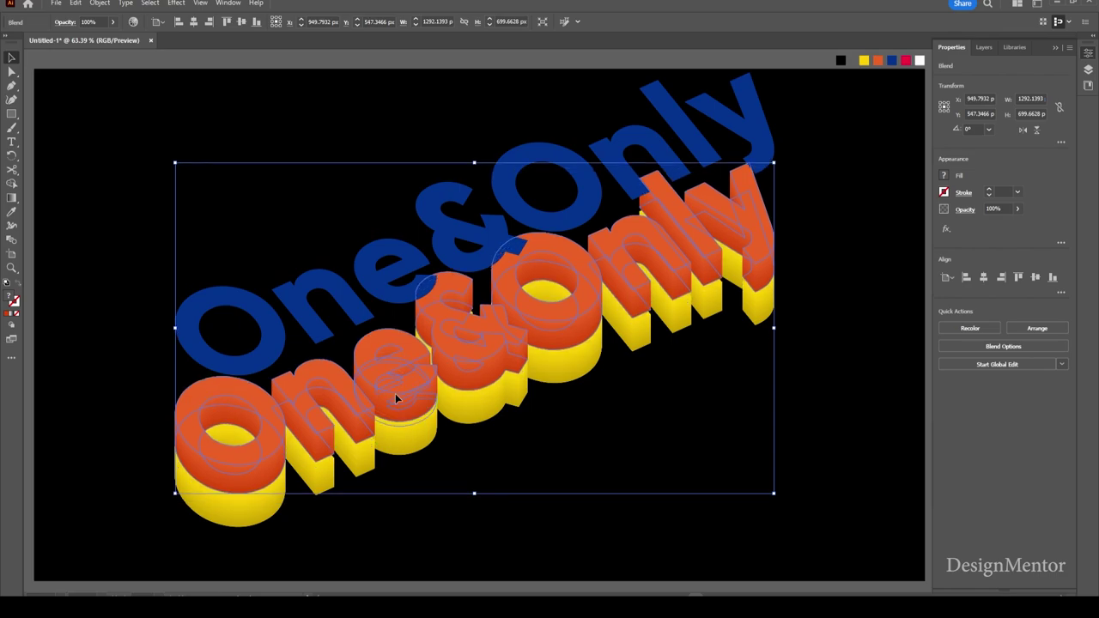
key(shift+Down)
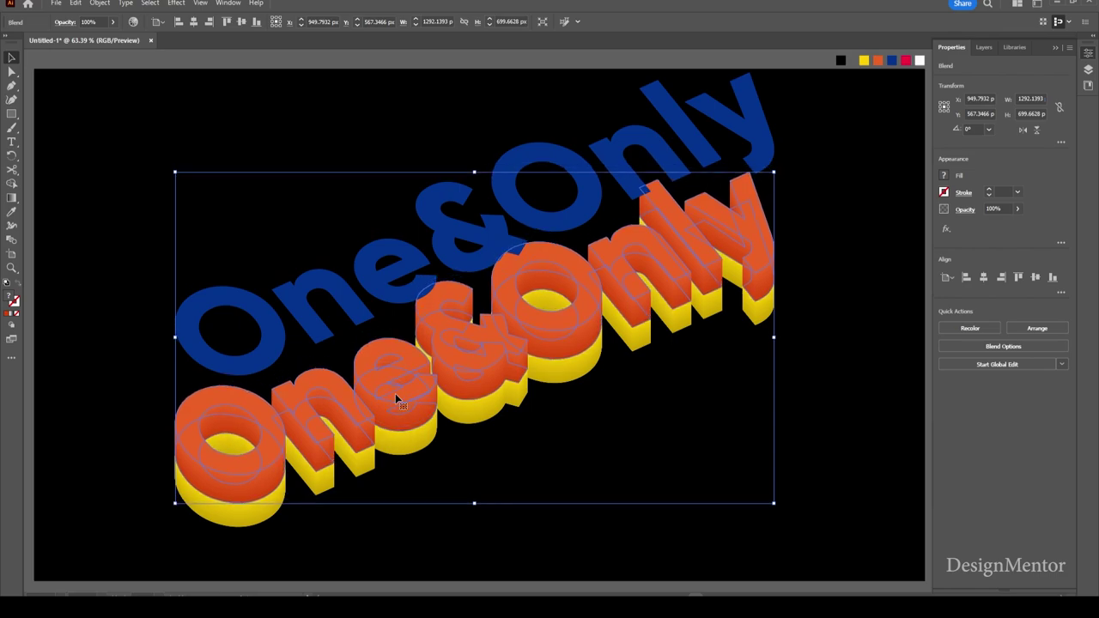
click(851, 386)
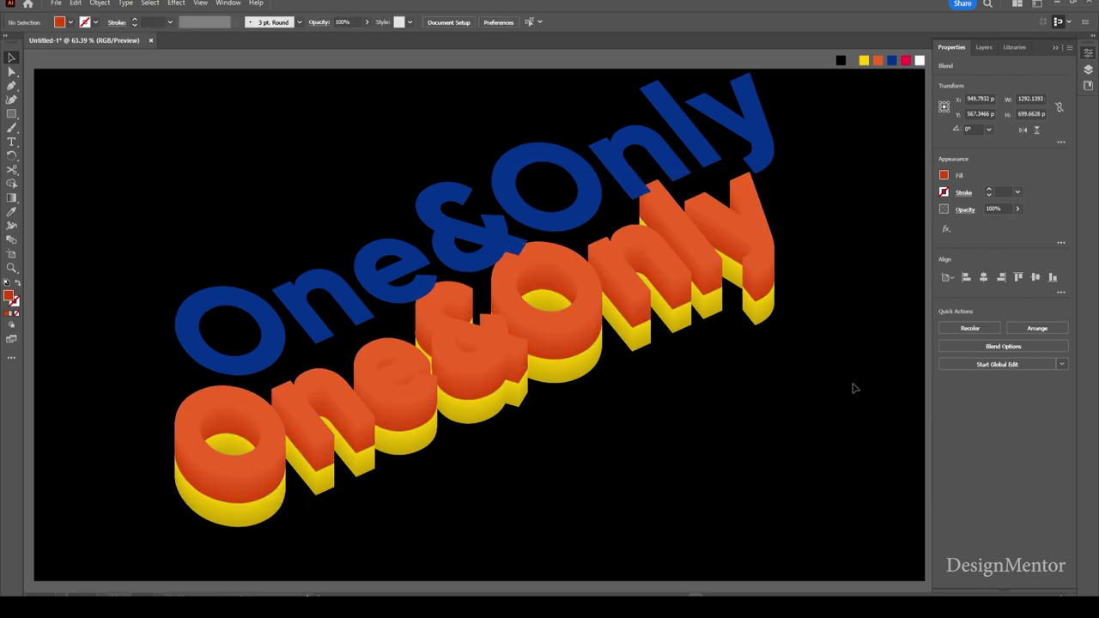
Offset a copy of the blue 'One&Only' text upward and darken the lower copy to #00296b.
click(260, 357)
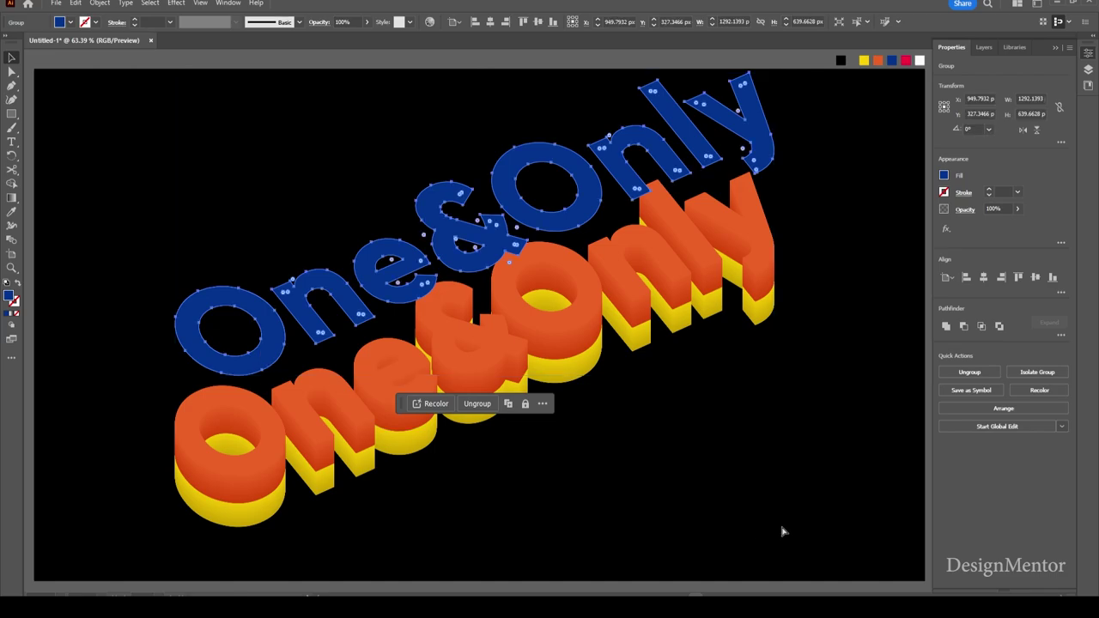
key(shift+Up)
key(shift+Up)
key(shift+Up)
key(shift+Up)
key(shift+Up)
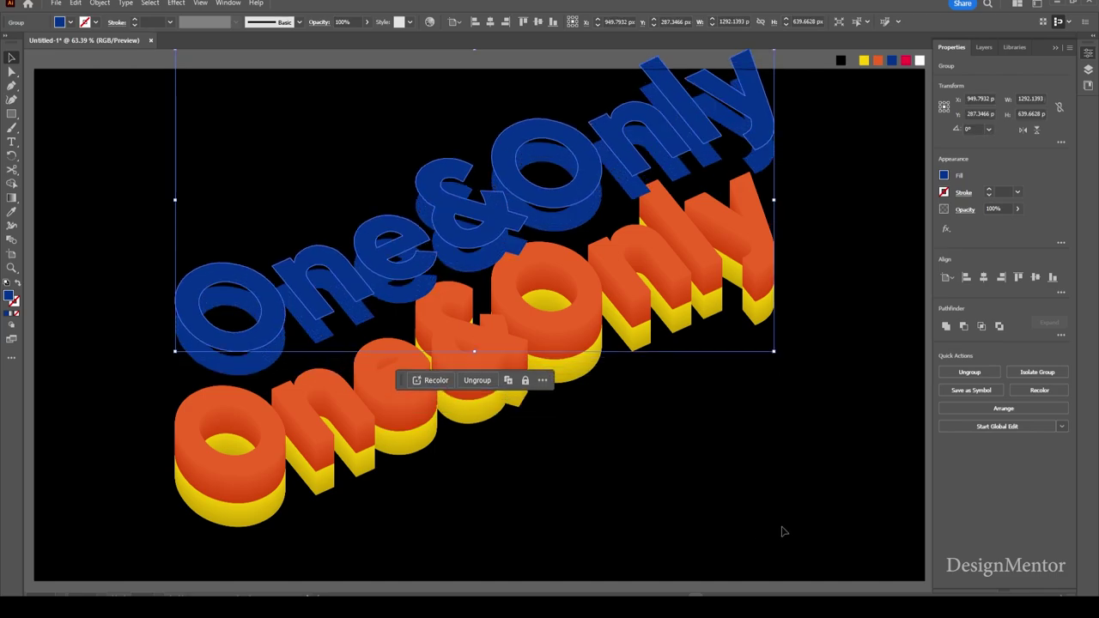
key(shift+Up)
click(678, 498)
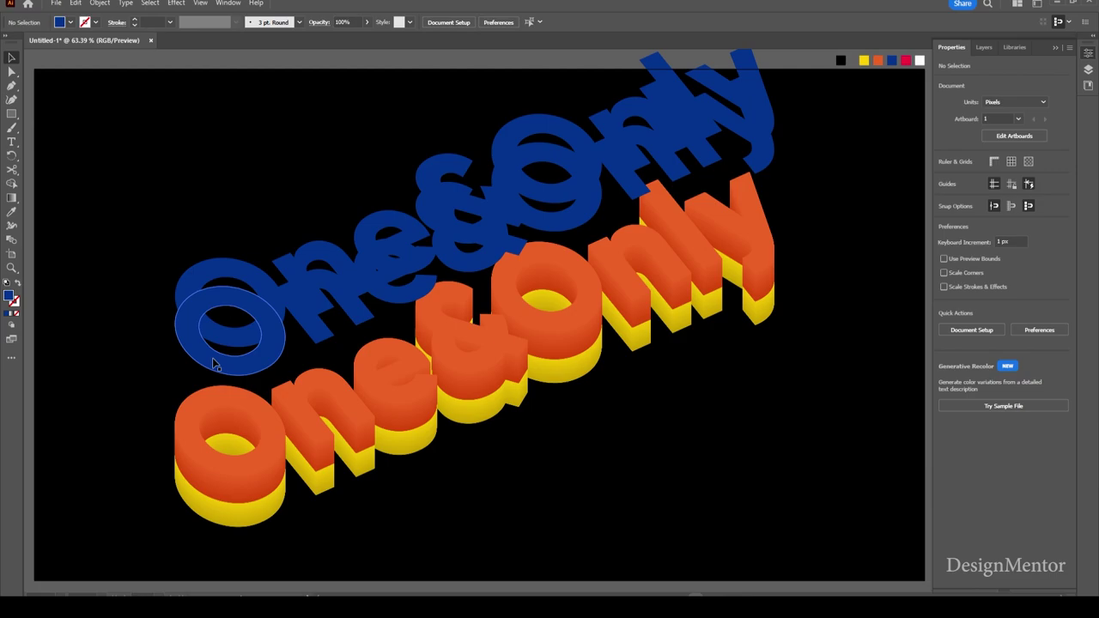
click(214, 361)
double_click(11, 298)
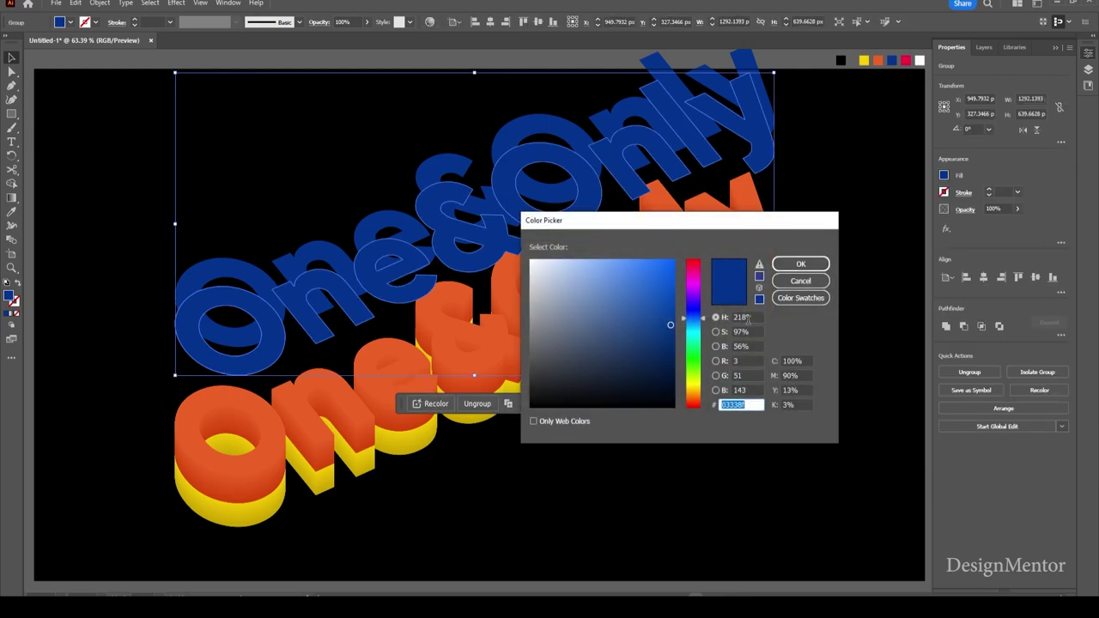
click(799, 264)
click(854, 230)
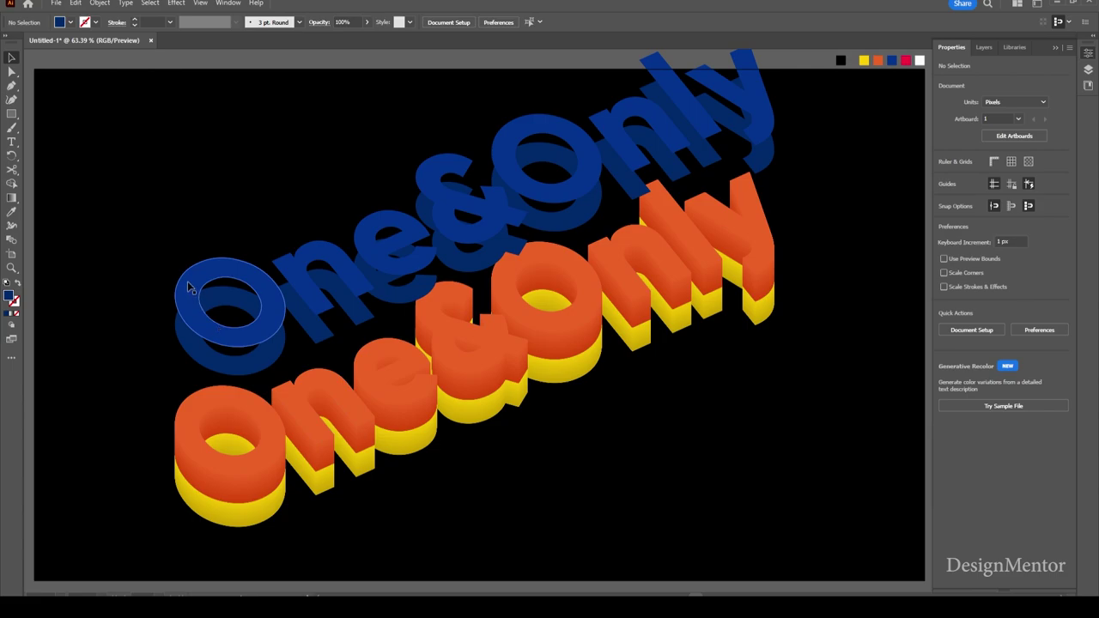
Place another blue copy higher up and recolour the topmost copy red from the swatch.
drag(193, 292, 192, 262)
key(shift+Up)
key(shift+Up)
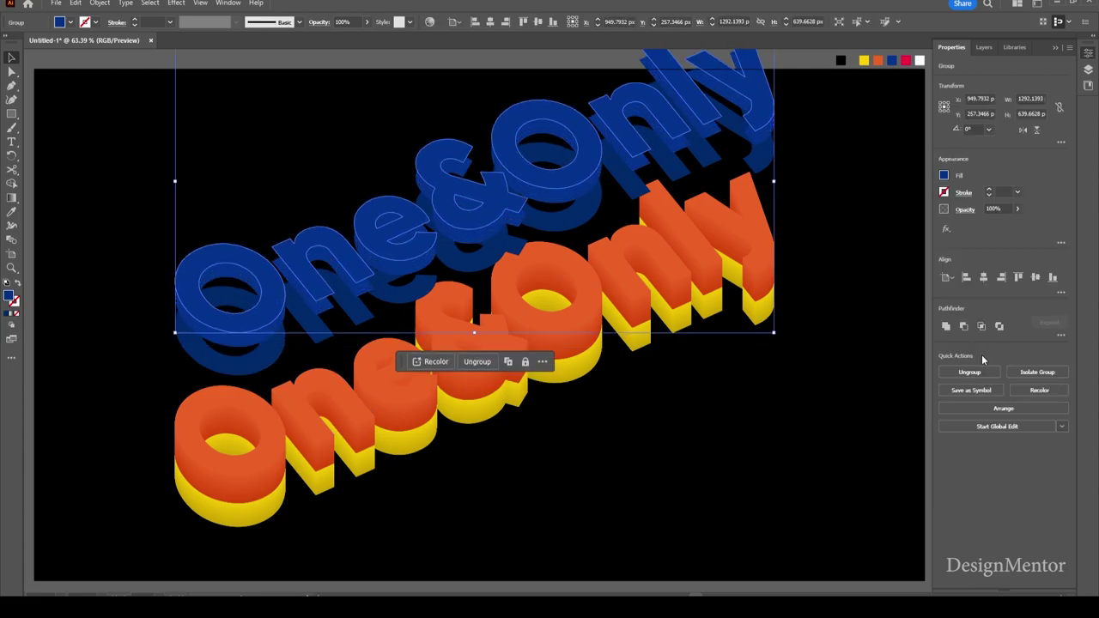
key(shift+Up)
key(shift+Up)
key(shift+Up)
key(shift+Up)
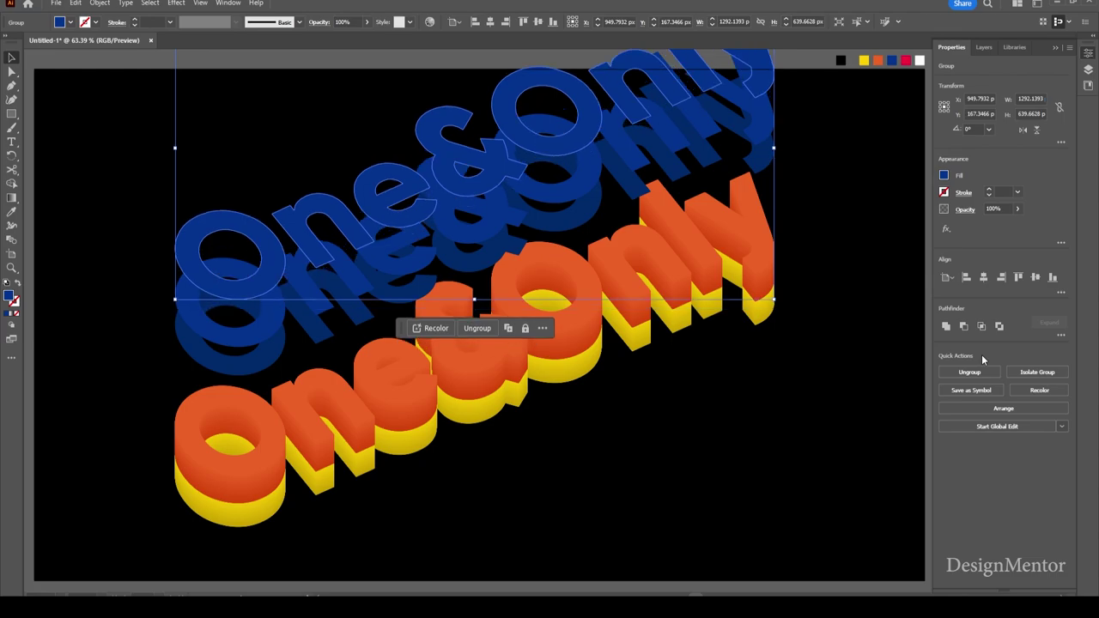
key(i)
click(906, 60)
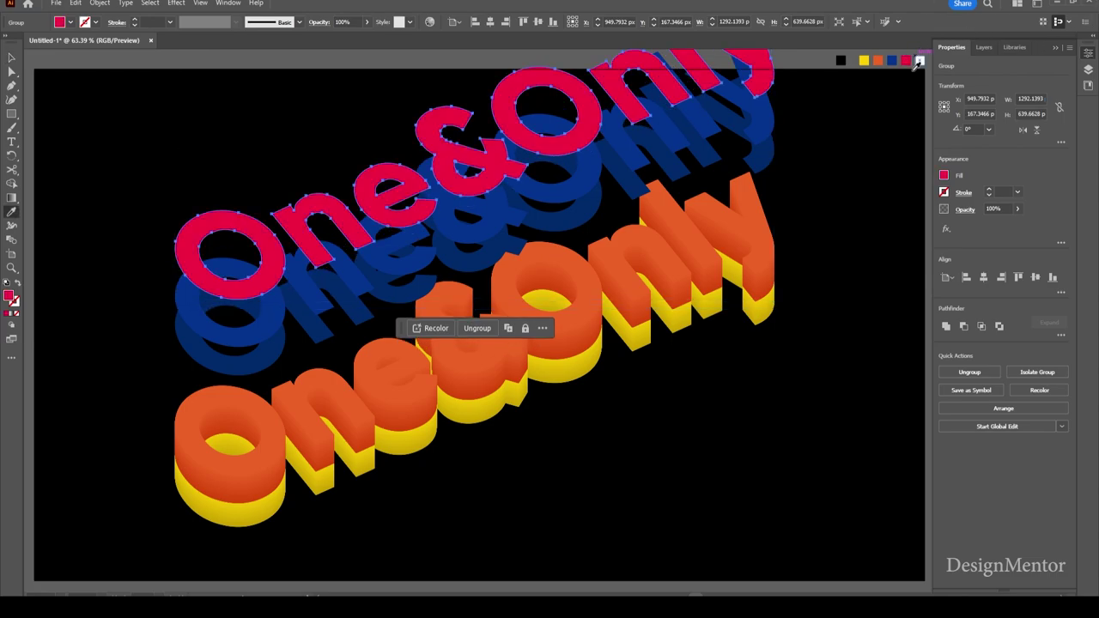
key(v)
click(122, 341)
Blend the stacked blue text copies using Specified Steps set to 400.
drag(121, 340, 199, 360)
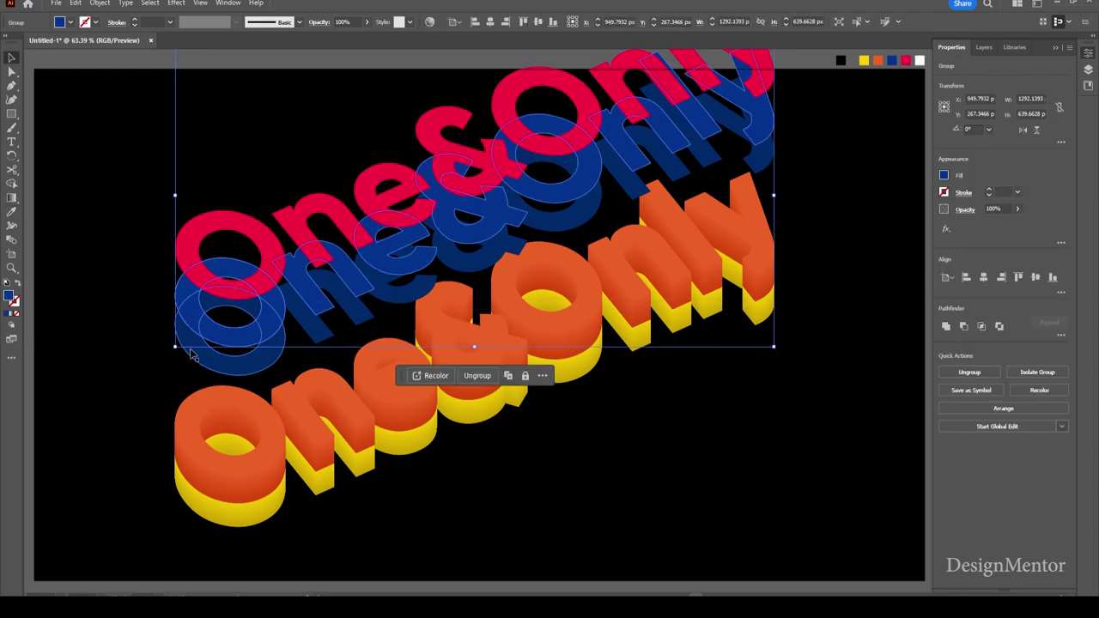
click(100, 4)
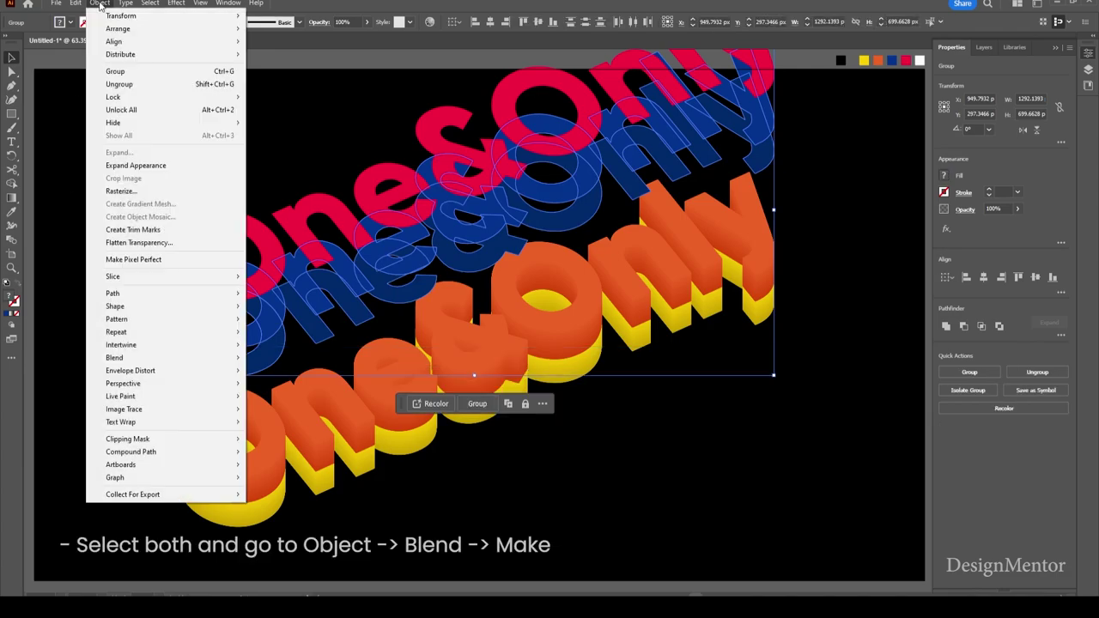
mouse_move(114, 358)
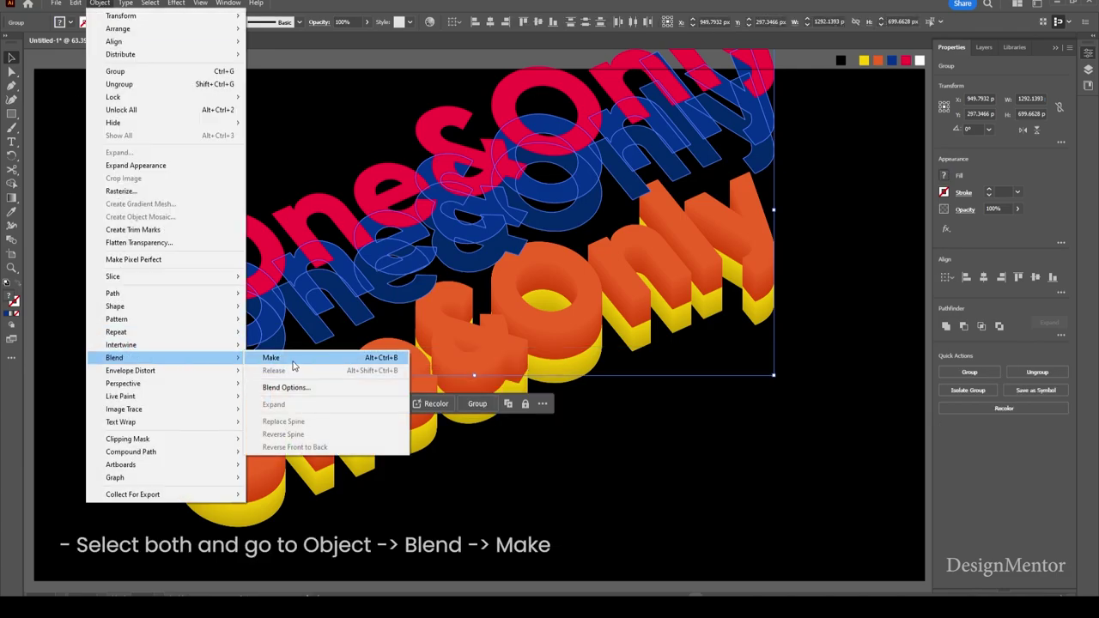
click(295, 364)
click(99, 3)
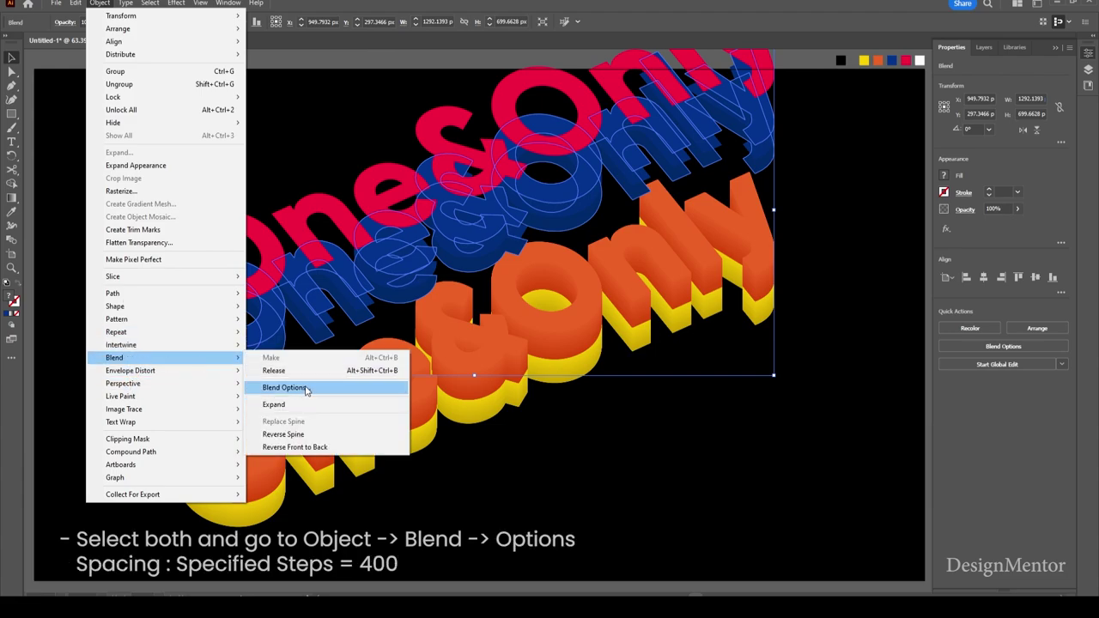
click(298, 394)
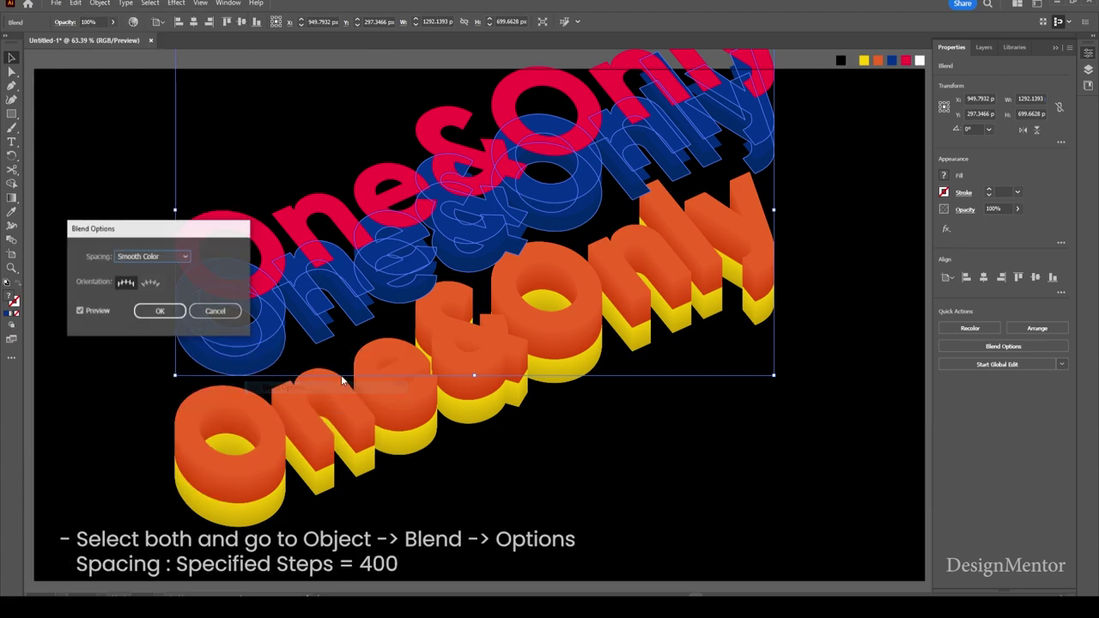
click(151, 256)
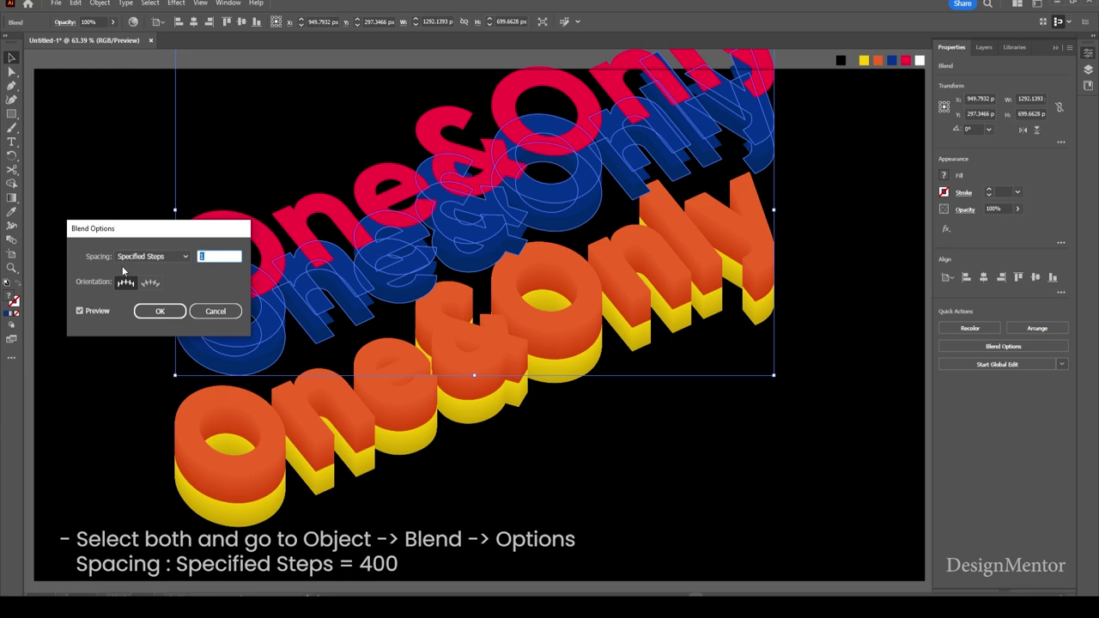
text(400)
key(Return)
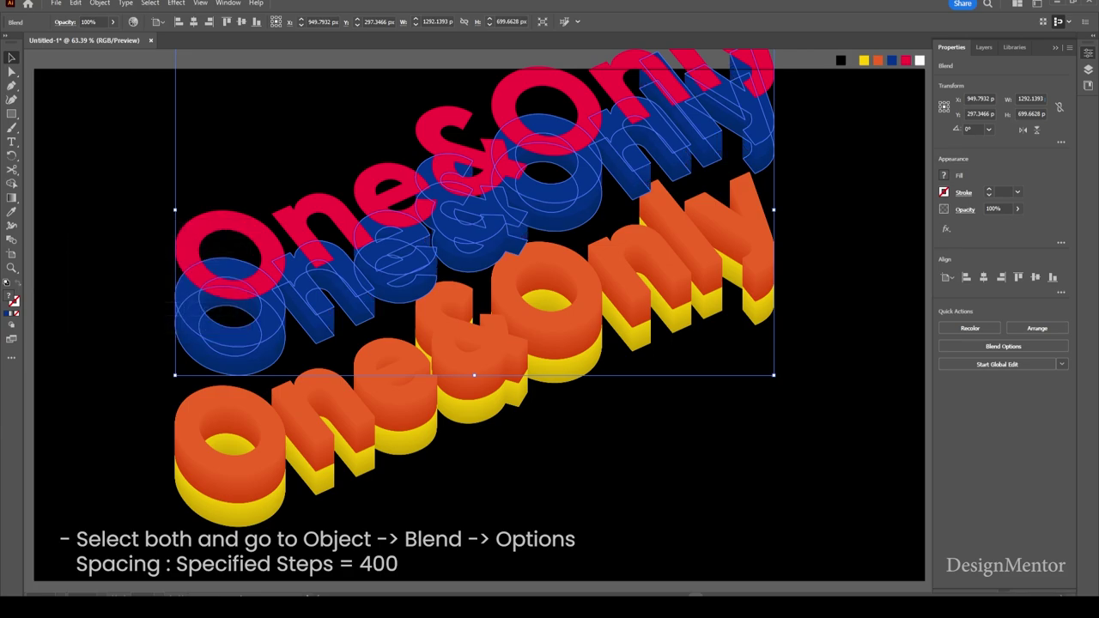
Nudge the blue blend down until it rests directly on the orange and yellow layers.
click(138, 314)
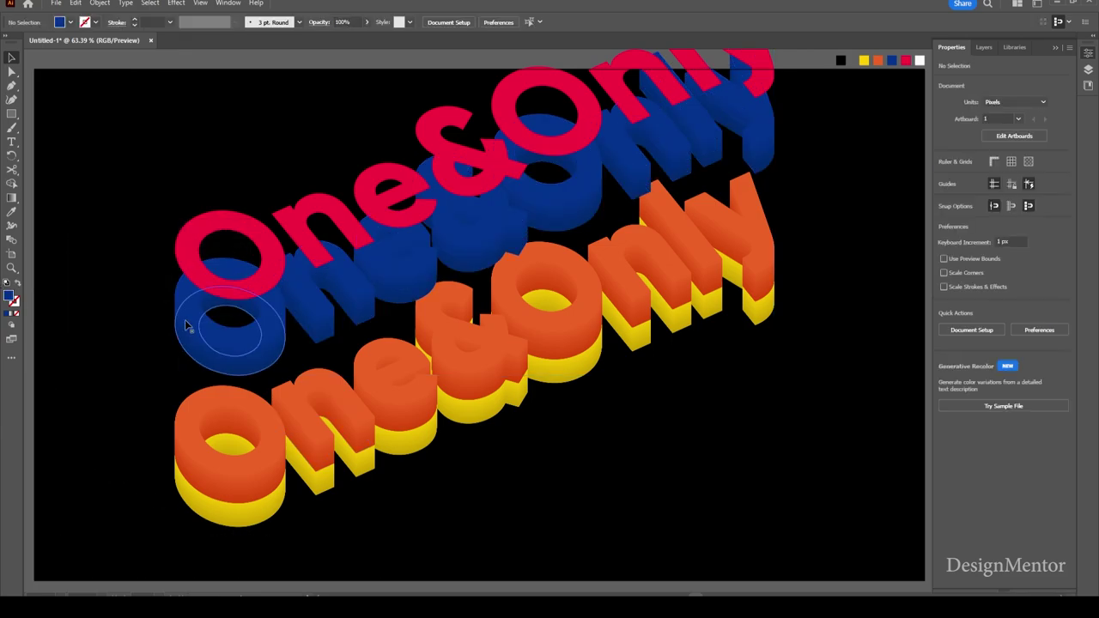
click(209, 323)
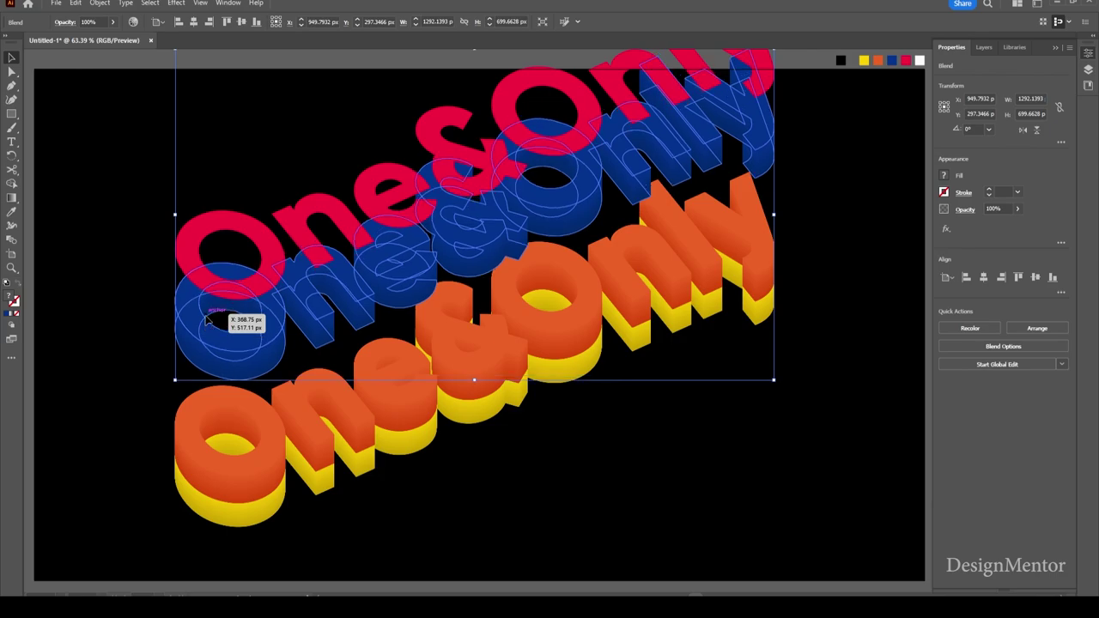
key(shift+Down)
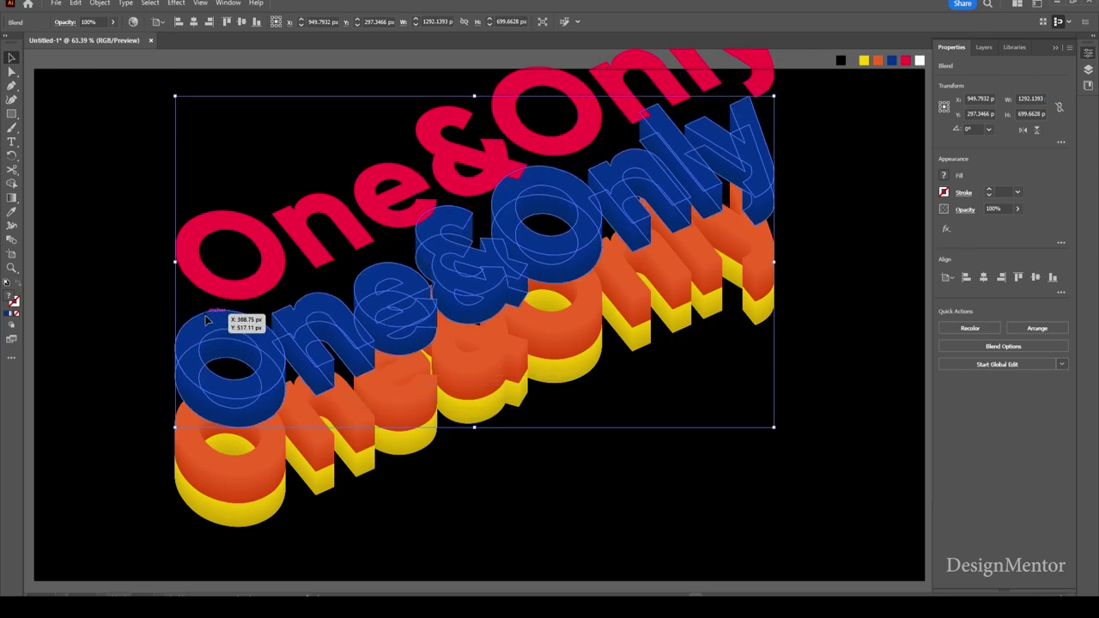
key(shift+Down)
key(shift+Down)
key(shift+Down)
key(shift+Down)
key(shift+Down)
key(shift+Down)
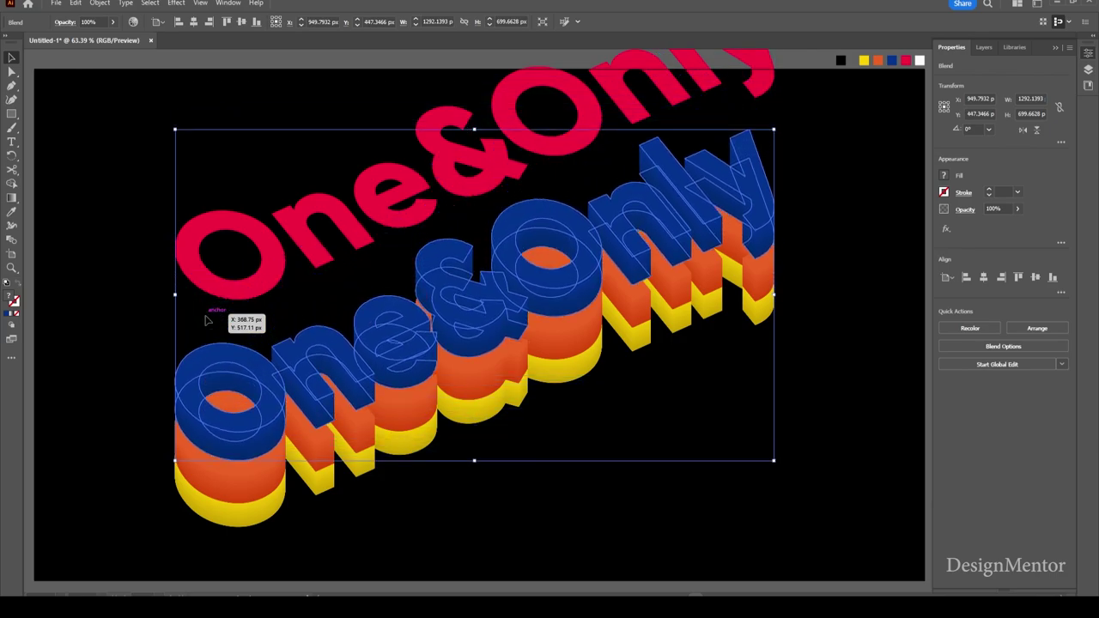
key(shift+Down)
key(shift+Down)
key(shift+Down)
key(shift+Down)
key(shift+Down)
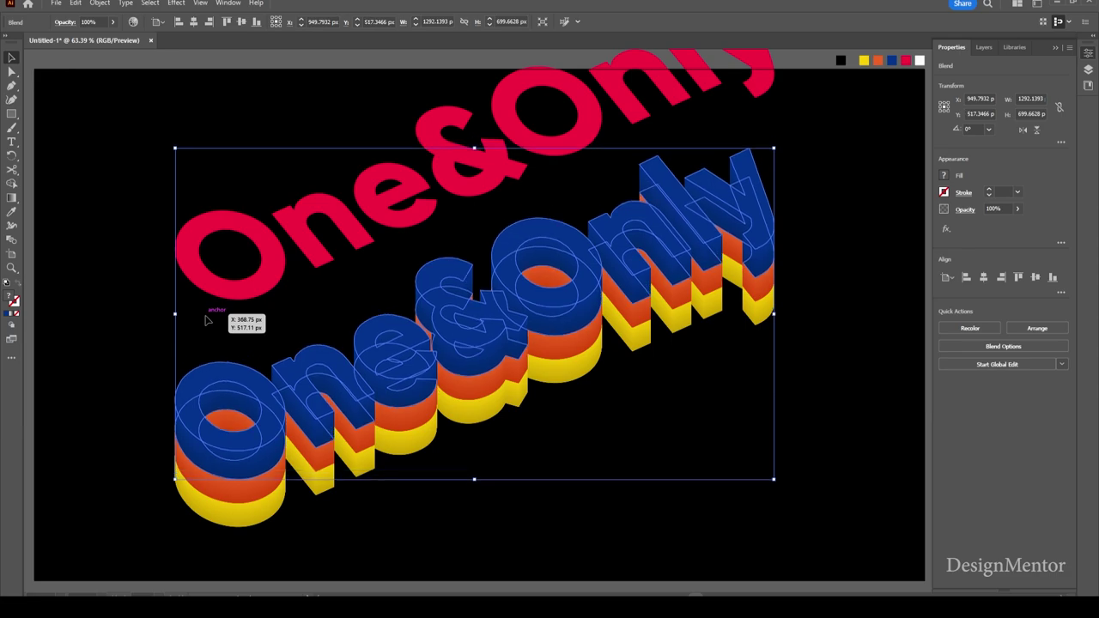
key(shift+Up)
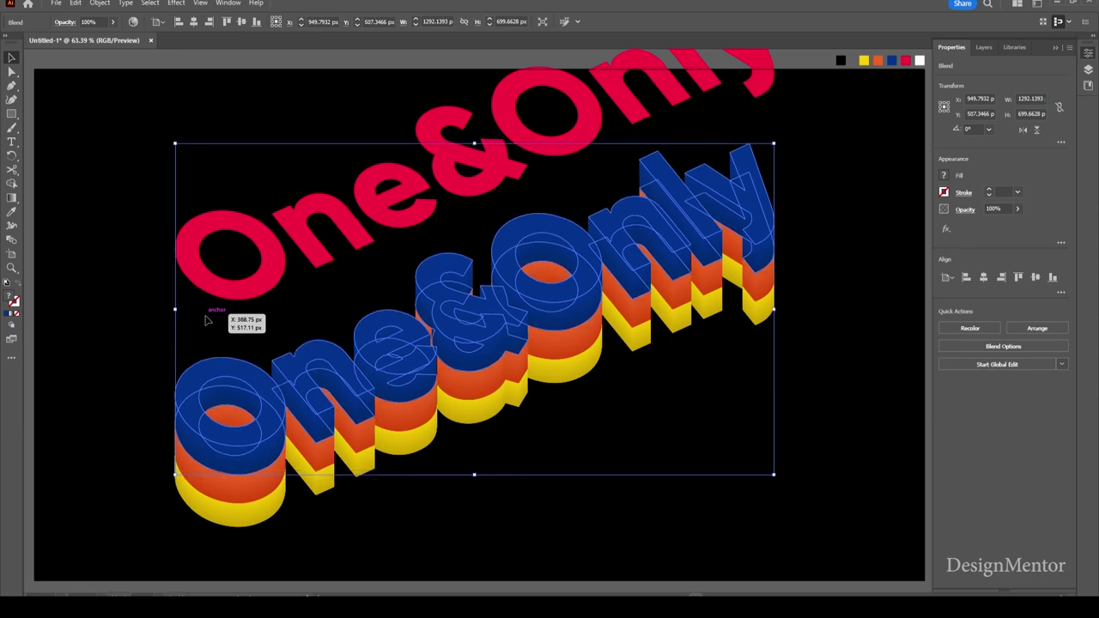
key(shift+Down)
key(Up)
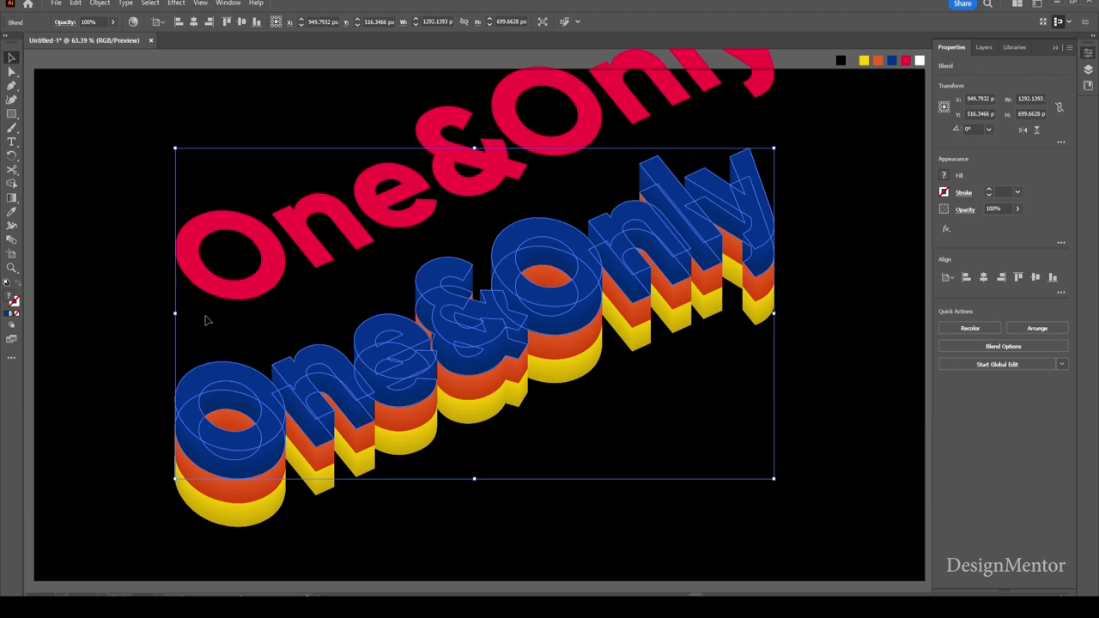
click(480, 527)
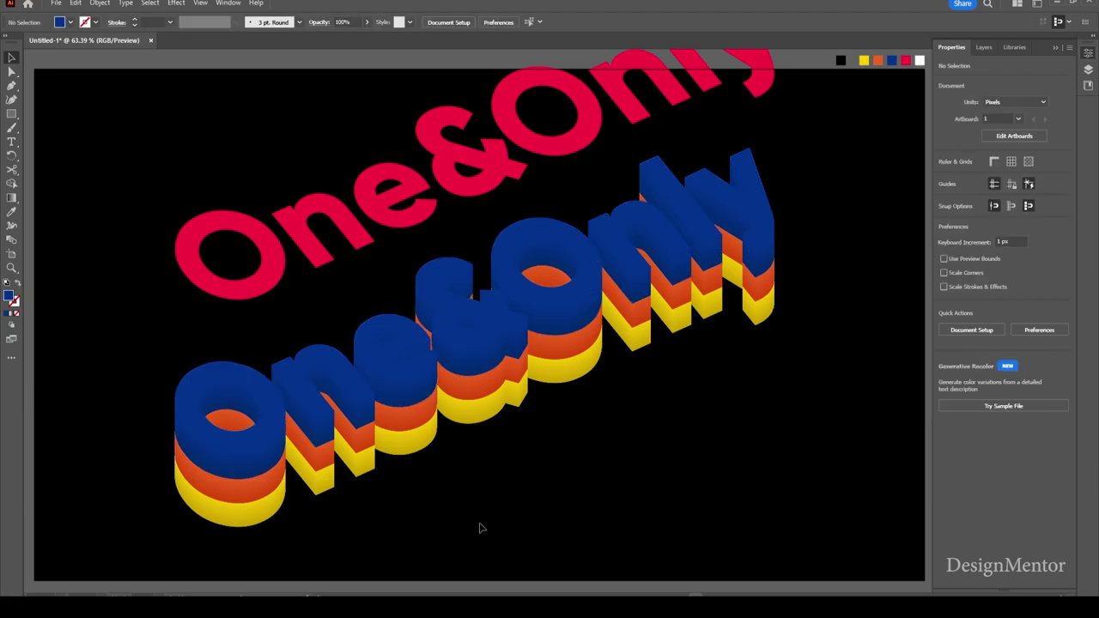
click(220, 283)
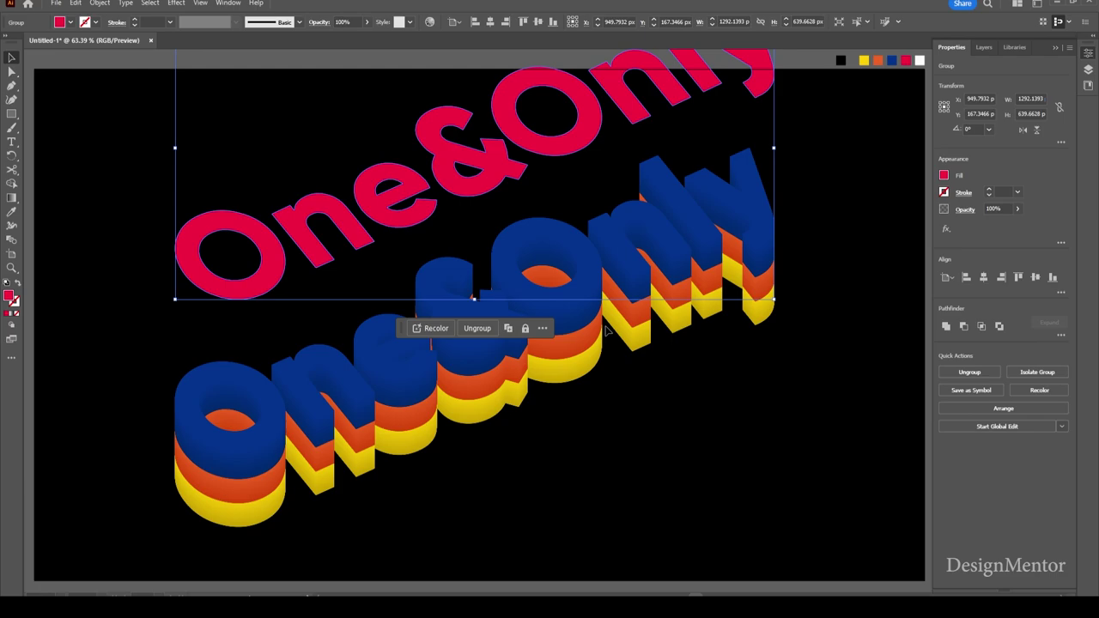
Duplicate the red text and fill the lower copy with darker crimson #bc0036.
key(ctrl+d)
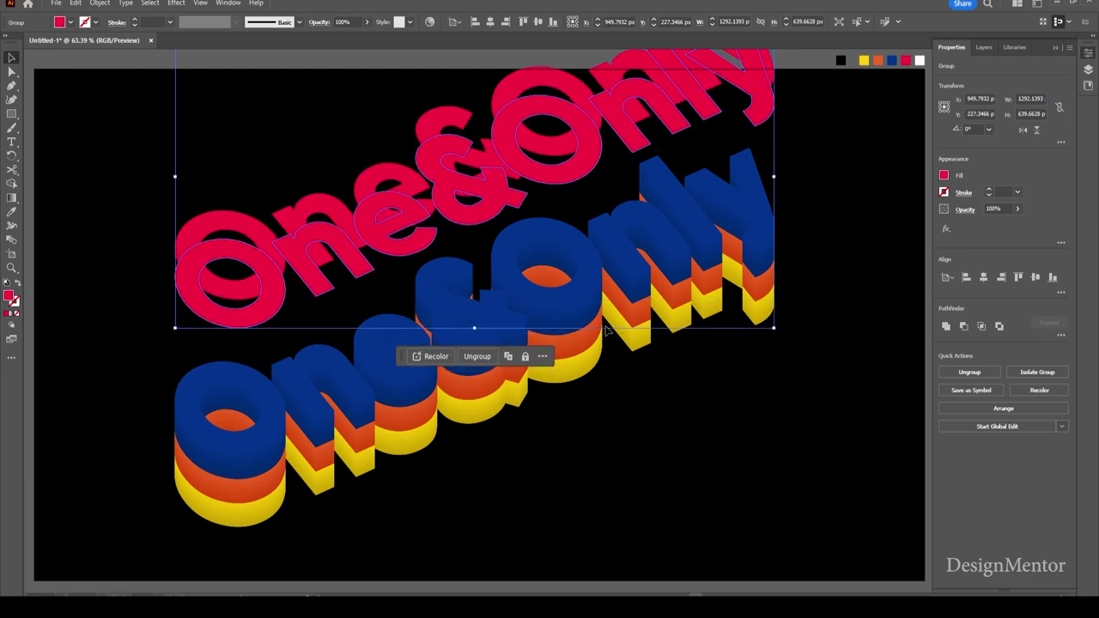
click(270, 179)
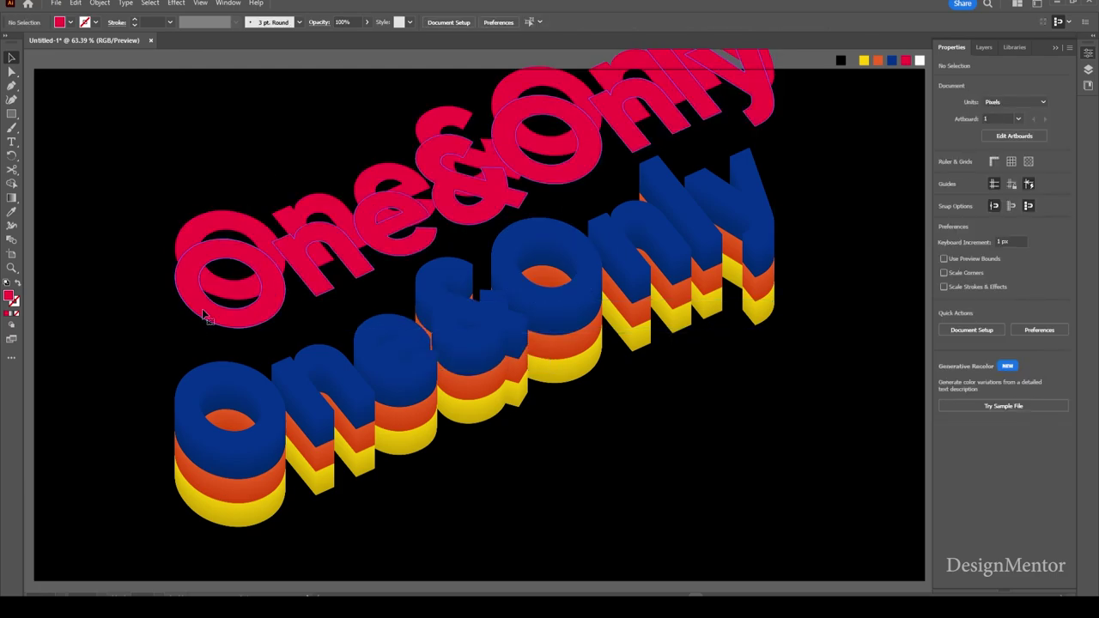
click(205, 316)
double_click(9, 296)
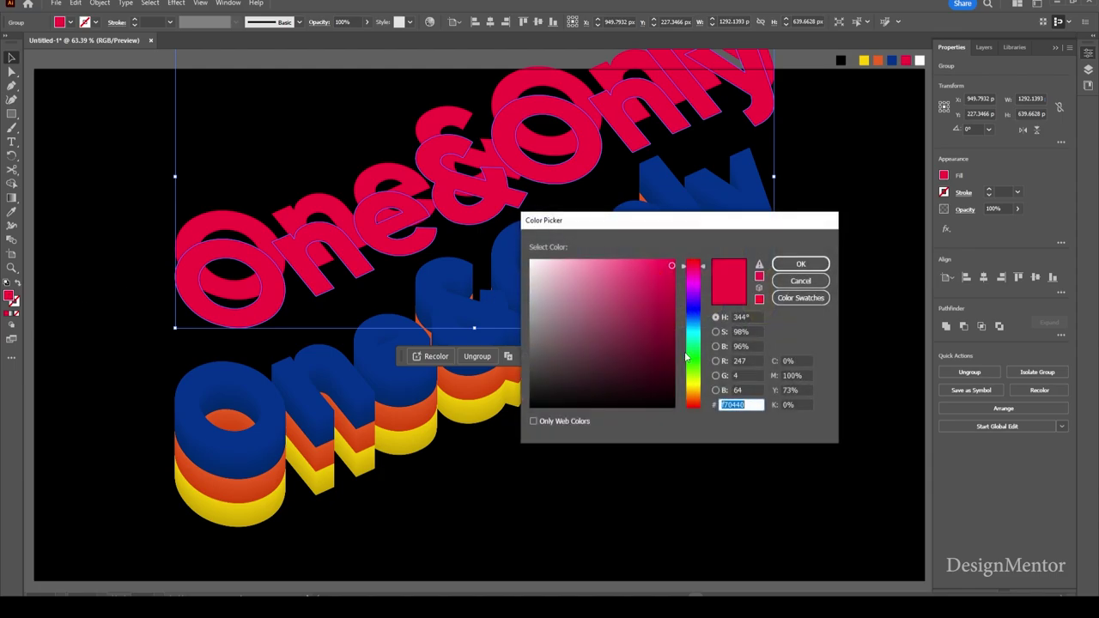
click(674, 298)
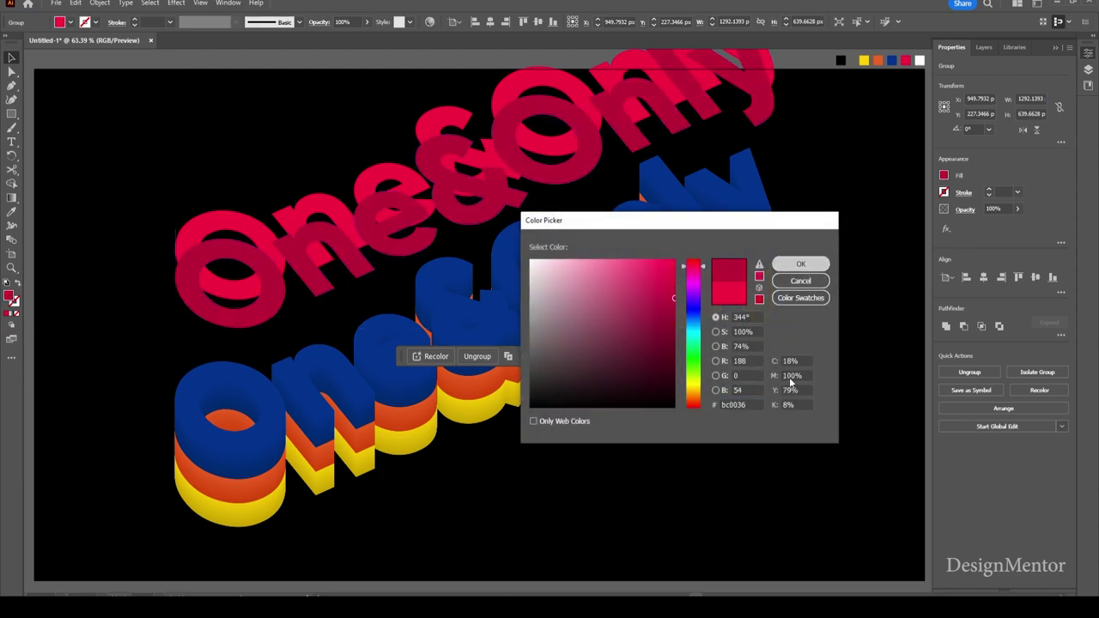
key(Return)
click(613, 471)
Bring the pink 'One&Only' text in front of the blue stack via Arrange > Bring to Front.
right_click(232, 221)
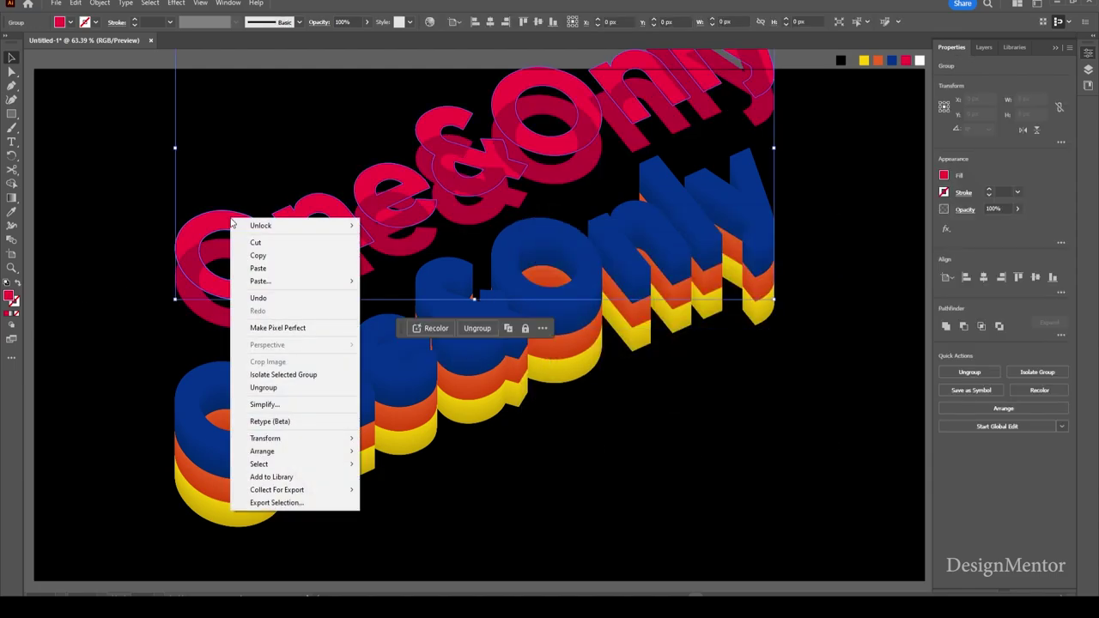
click(410, 451)
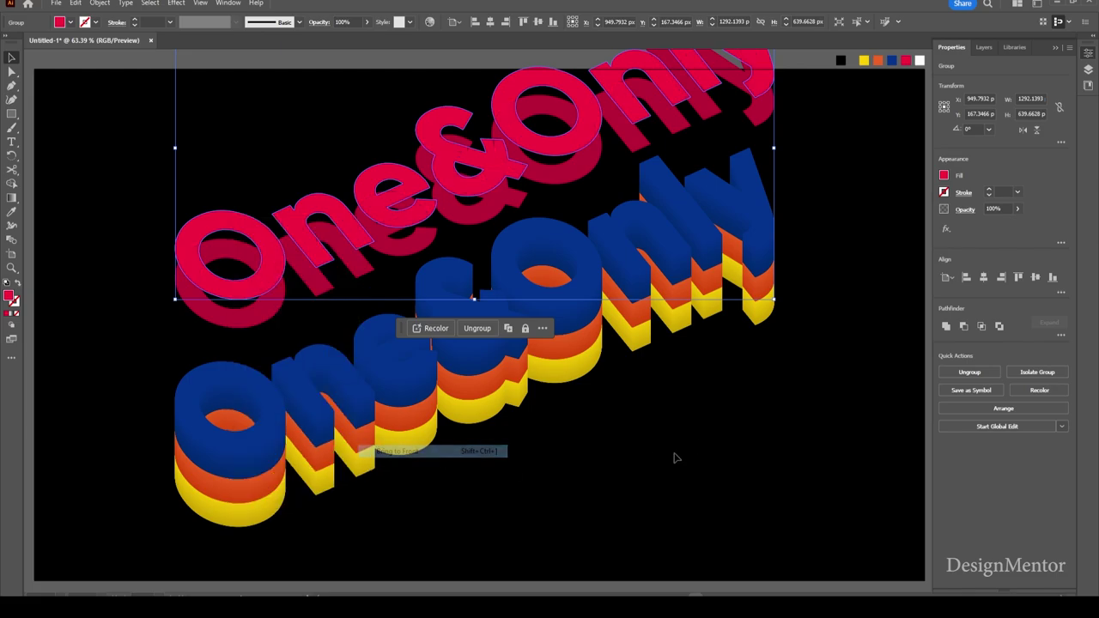
click(675, 458)
click(284, 223)
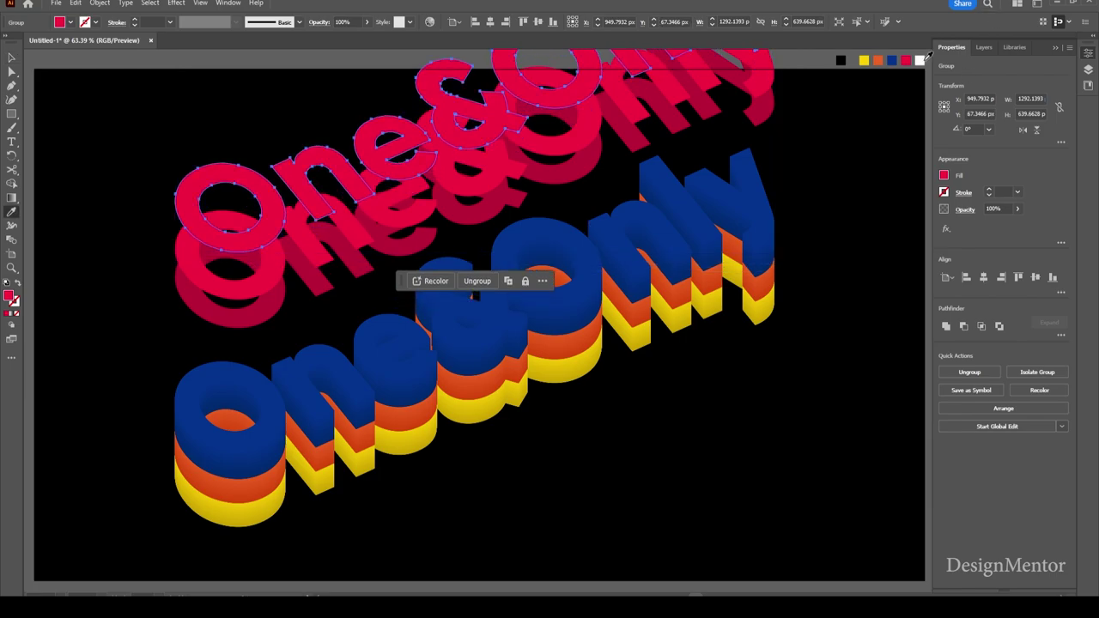
Make the top text copy white and select it together with the pink copy.
click(919, 59)
click(545, 456)
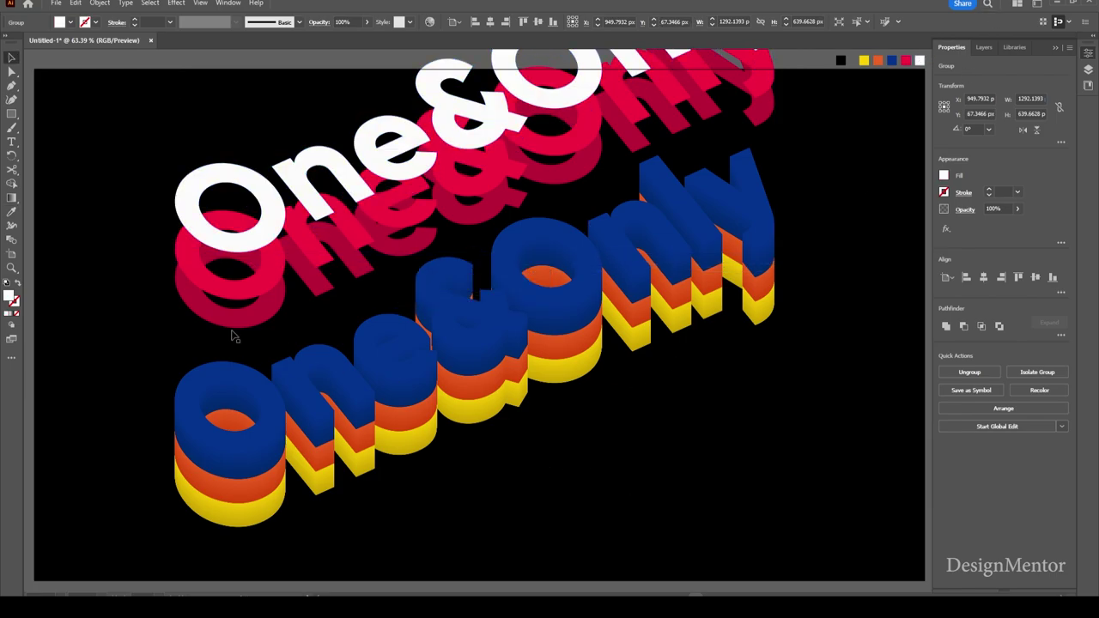
click(189, 253)
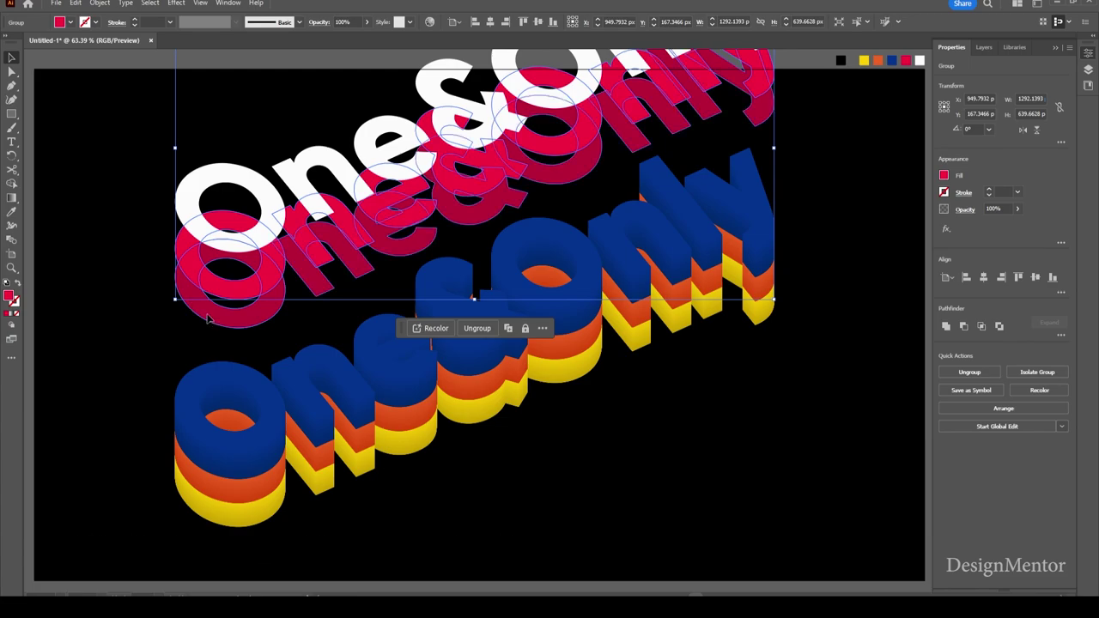
shift+click(211, 321)
Blend the white and pink texts using Specified Steps set to 400.
click(99, 3)
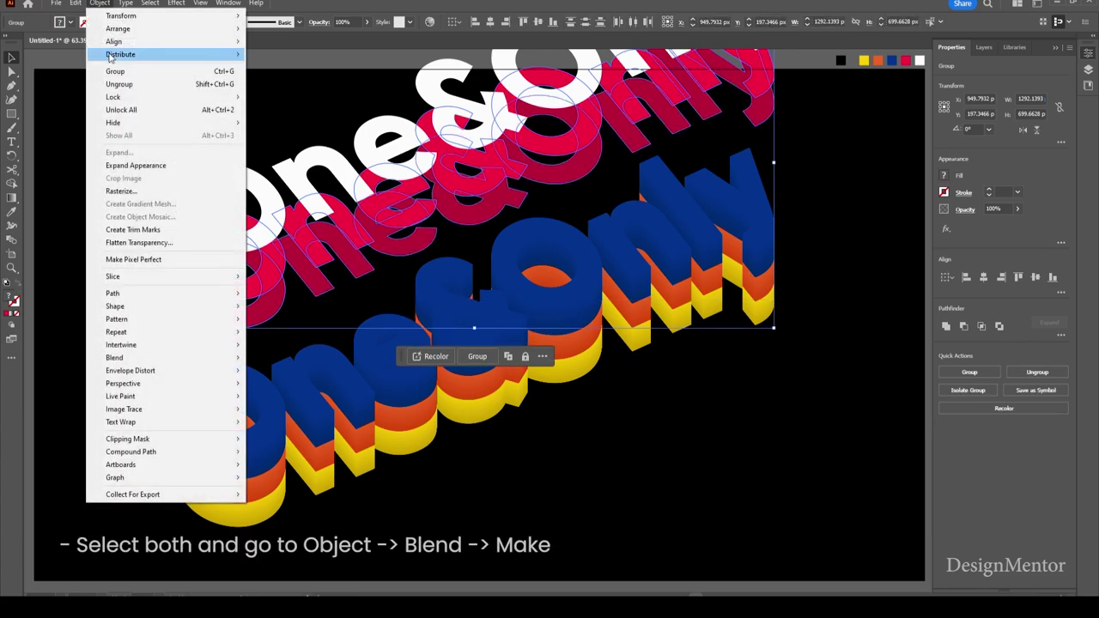
click(291, 358)
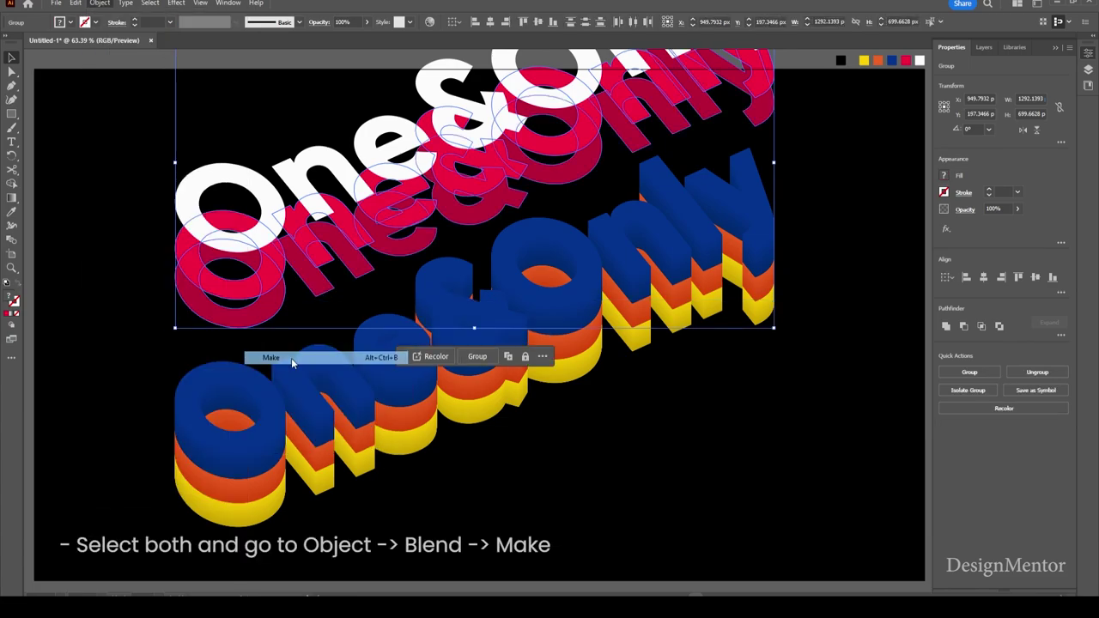
click(100, 3)
mouse_move(115, 357)
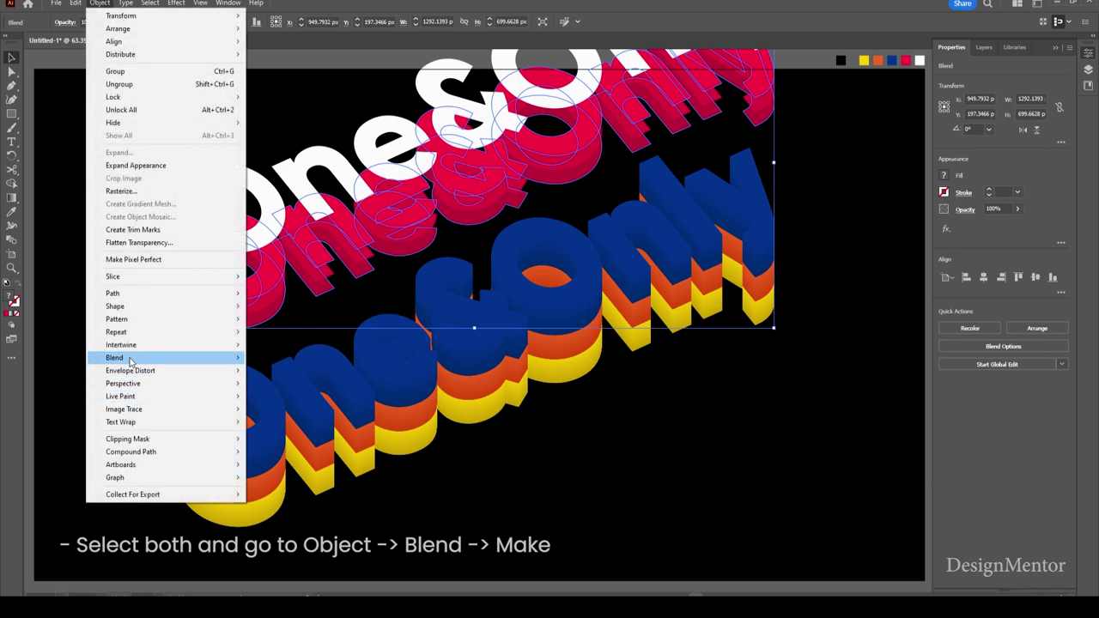
click(309, 388)
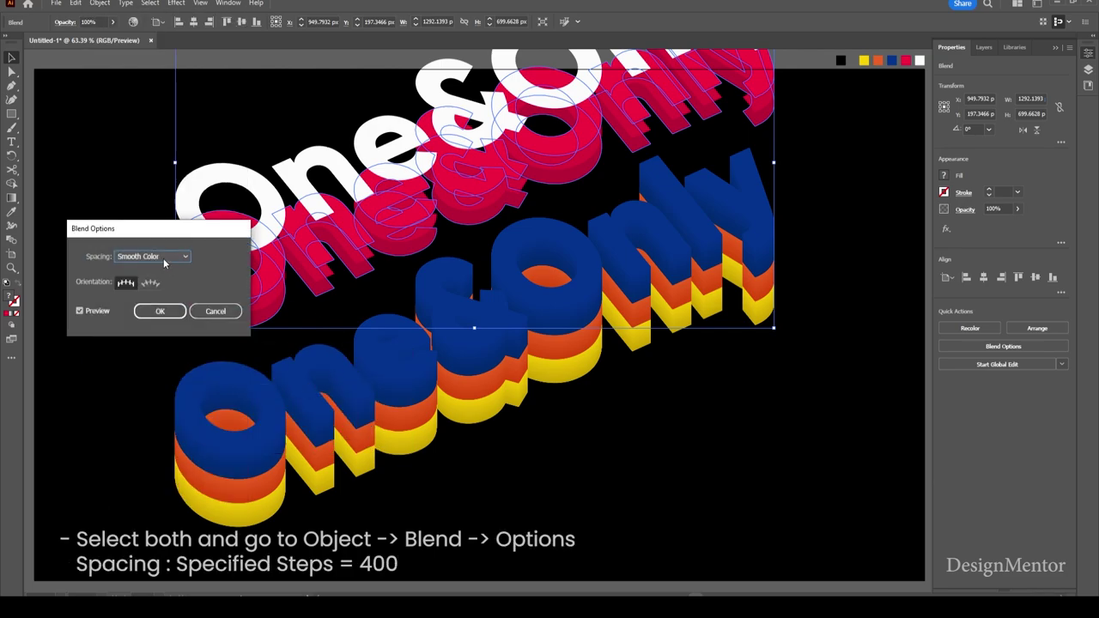
click(150, 256)
text(4)
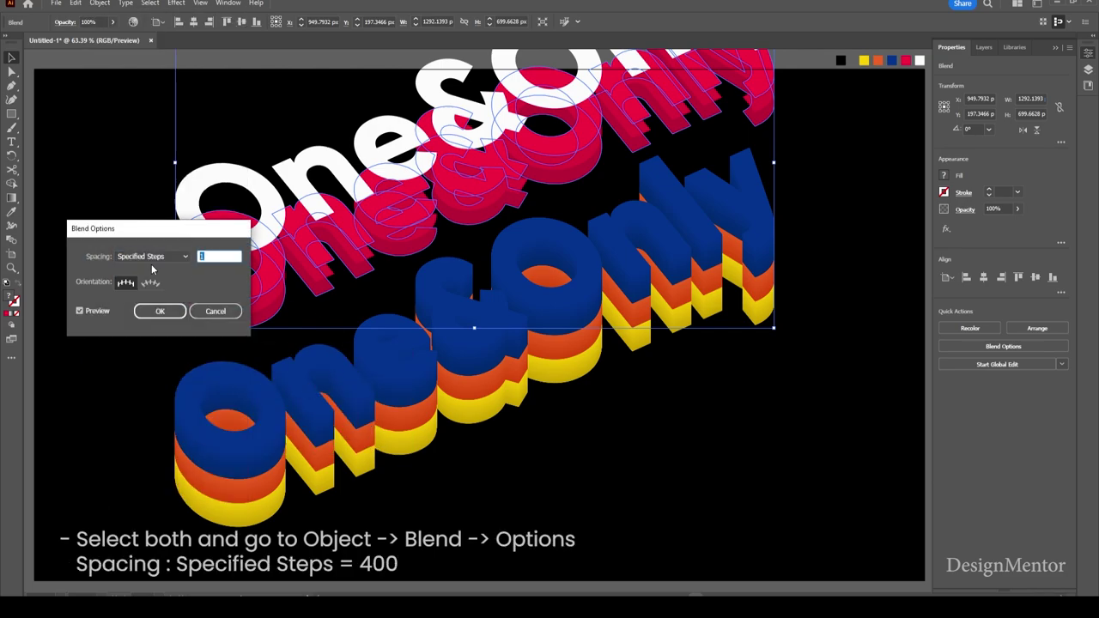
text(00)
key(Return)
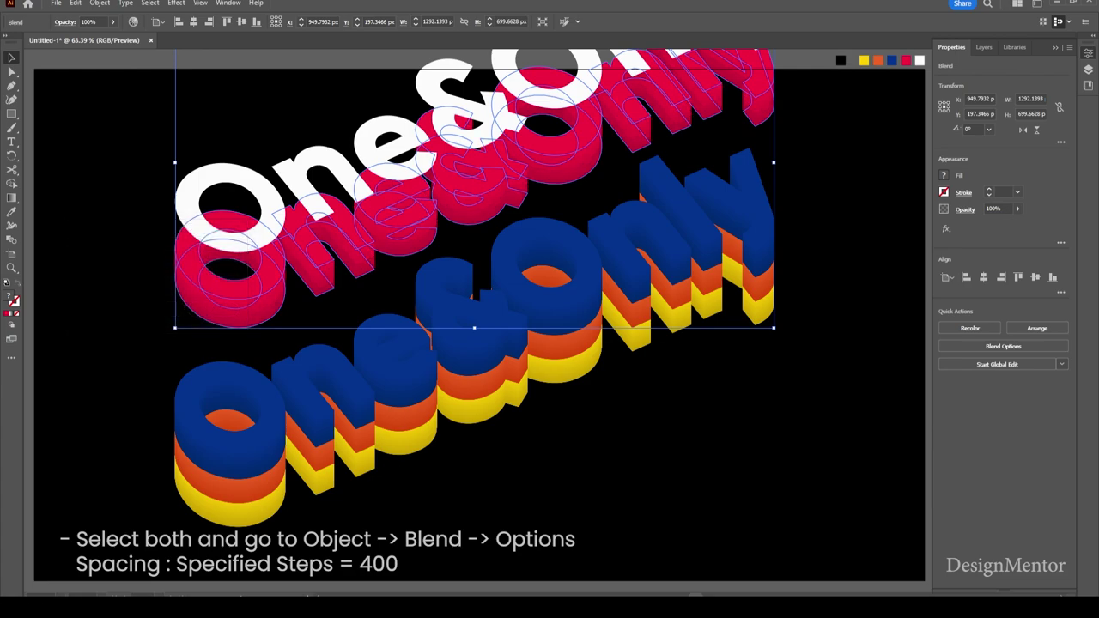
Lower the pink end of the blend until it rests on the blue layer.
click(49, 347)
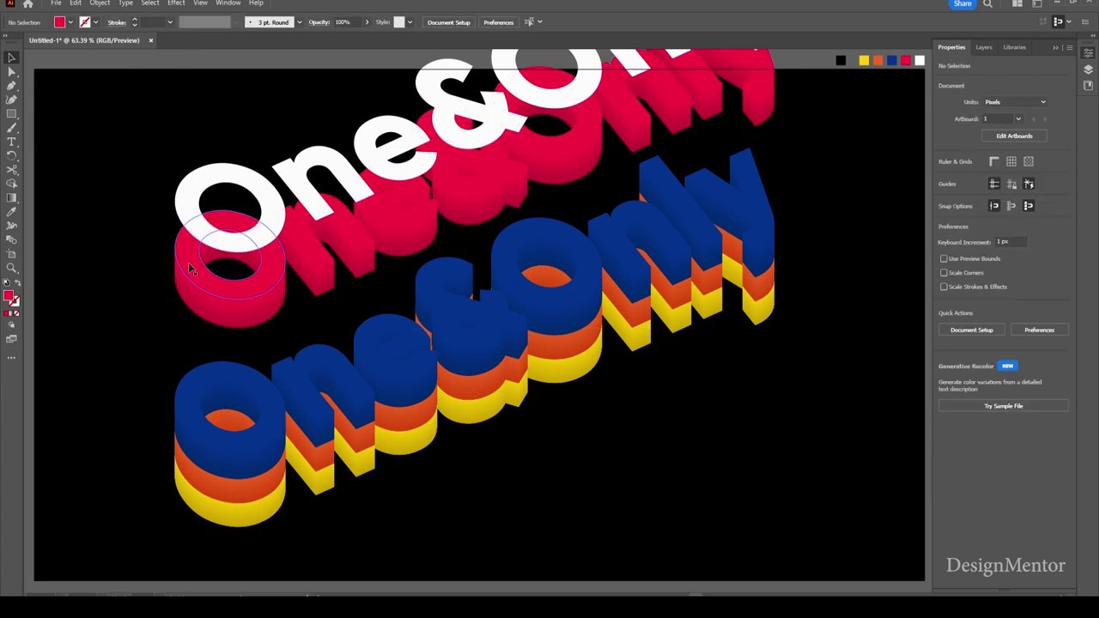
drag(457, 255, 498, 256)
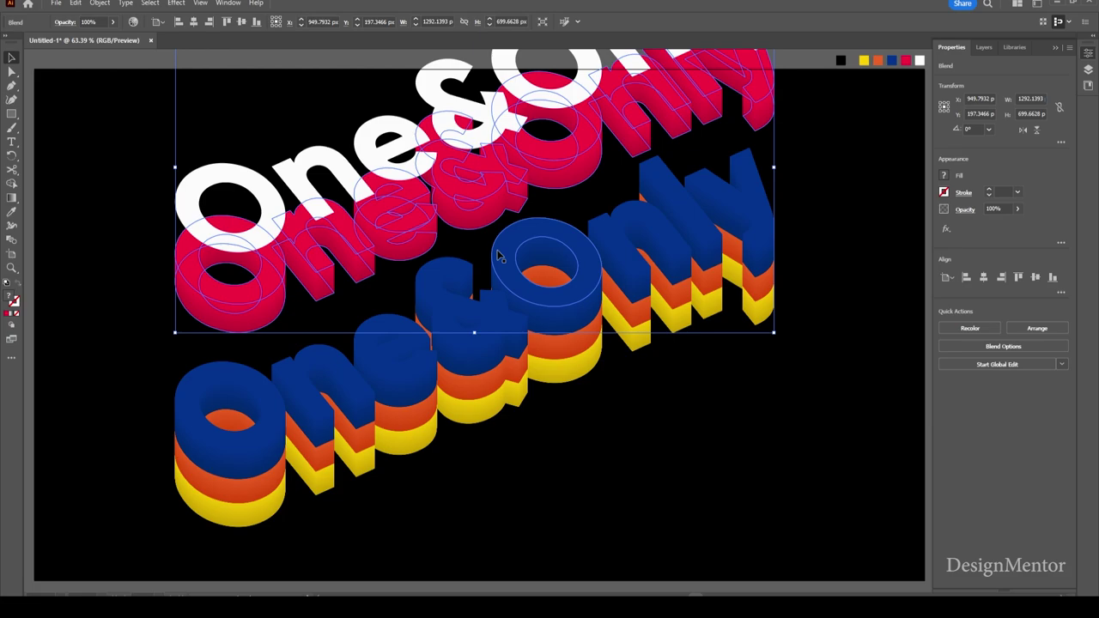
key(shift+Down)
key(shift+Down)
key(shift+Down)
key(shift+Down)
key(shift+Down)
key(shift+Down)
key(shift+Down)
key(shift+Down)
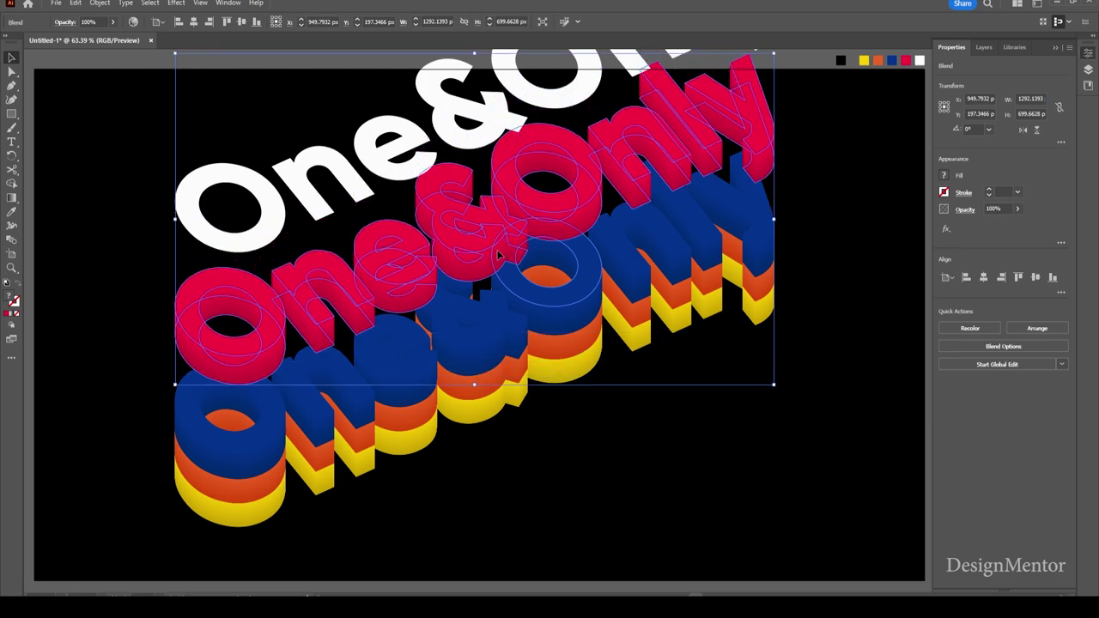
key(shift+Down)
key(shift+Down)
key(shift+Down)
key(shift+Down)
key(shift+Down)
key(shift+Down)
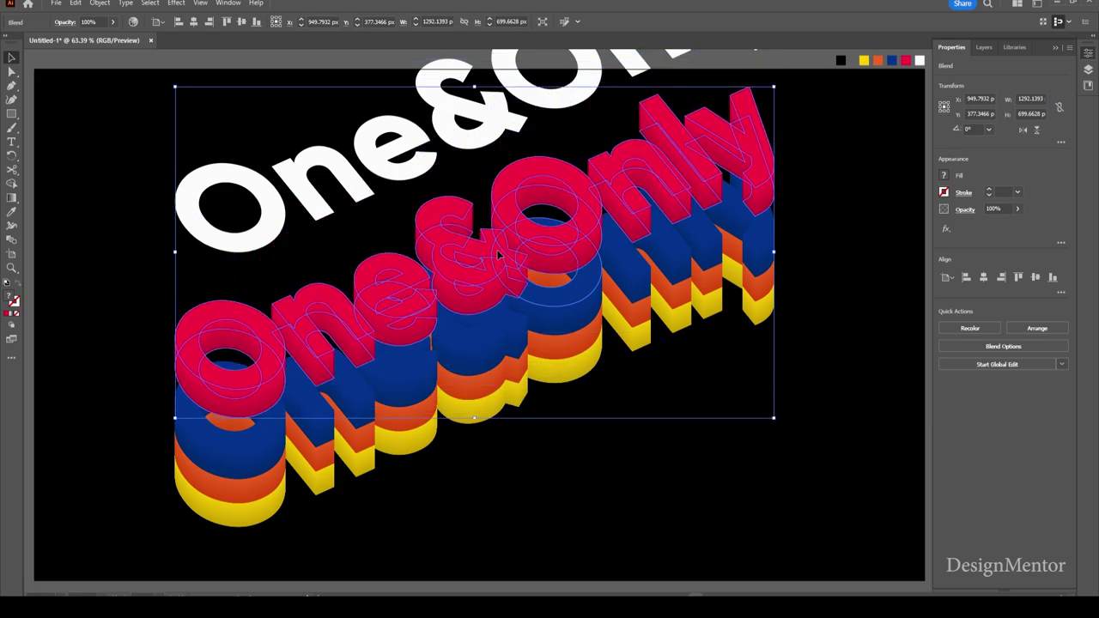
key(shift+Down)
key(shift+Down)
key(shift+Down)
key(shift+Down)
key(shift+Down)
key(shift+Down)
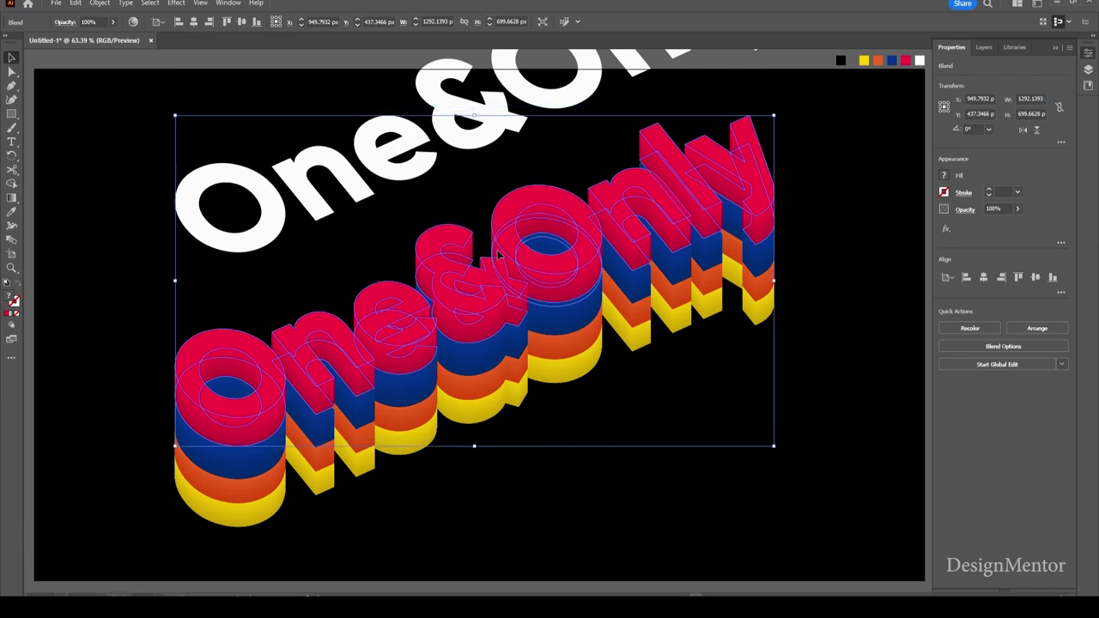
key(shift+Down)
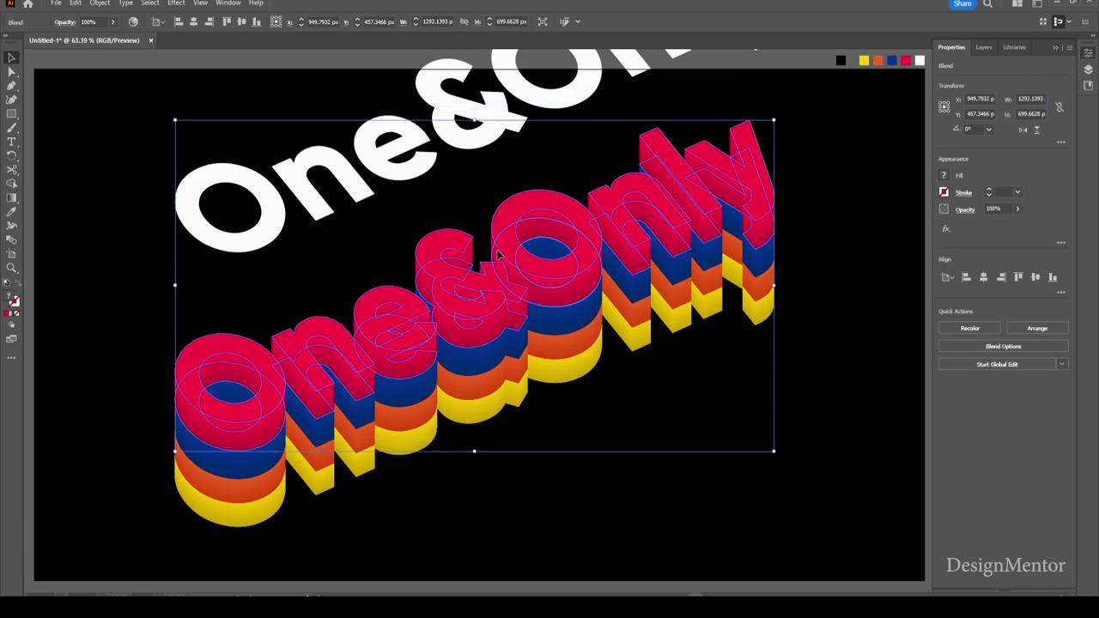
Select the white 'One&Only' text and begin nudging it down.
click(589, 523)
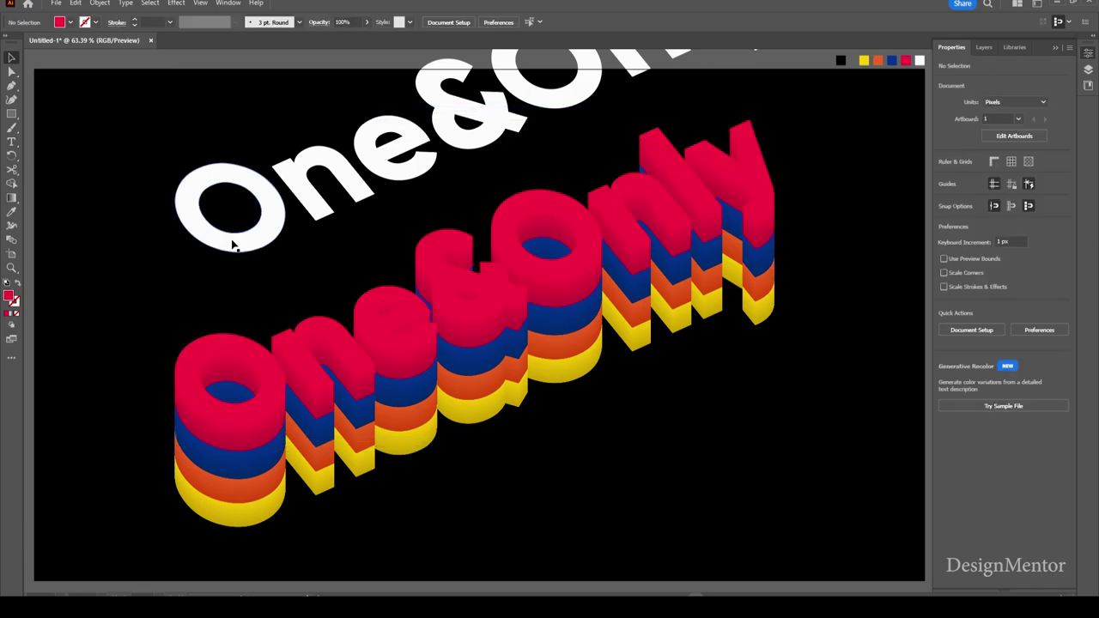
click(232, 245)
key(shift+Down)
key(shift+Down)
Nudge the white 'One&Only' lettering down until it caps the pink extrusion.
key(shift+Down)
key(shift+Down)
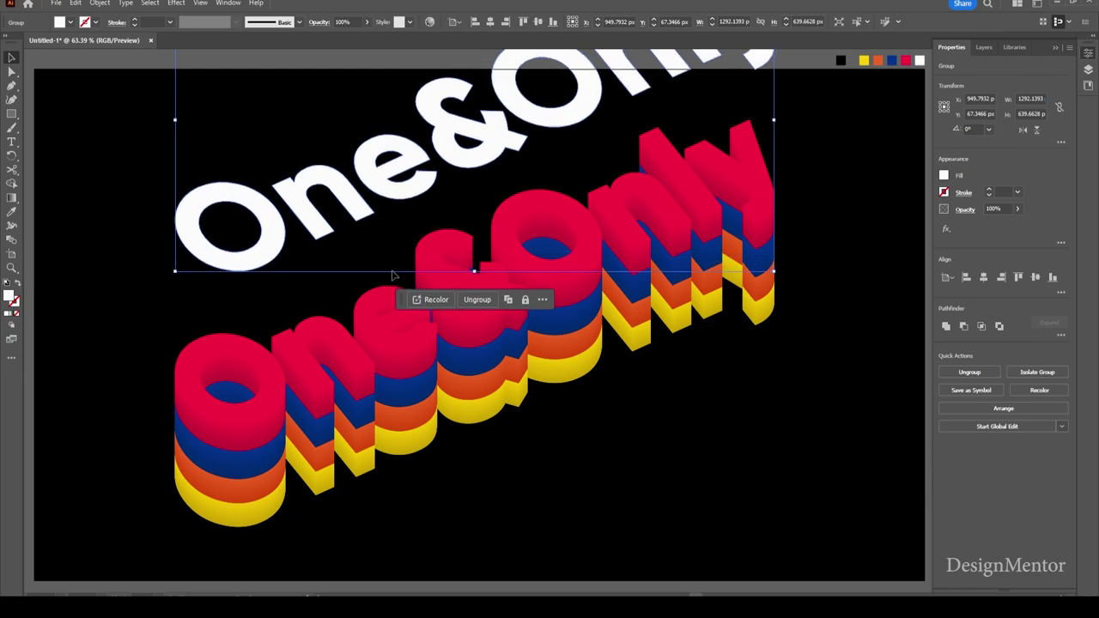
key(shift+Down)
key(shift+Down)
key(shift+Down)
key(shift+Down)
key(shift+Down)
key(shift+Down)
key(shift+Down)
key(shift+Down)
key(shift+Down)
key(shift+Down)
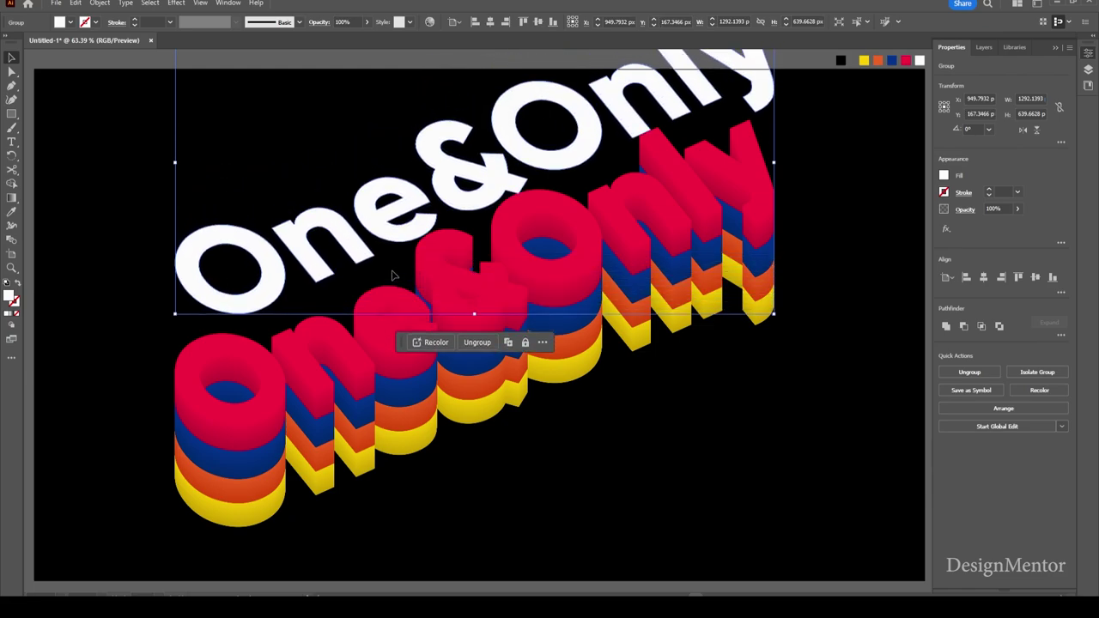
key(shift+Down)
key(shift+Down)
key(shift+Down)
key(shift+Down)
key(shift+Down)
key(shift+Down)
key(shift+Down)
key(shift+Down)
key(shift+Down)
key(shift+Down)
key(shift+Down)
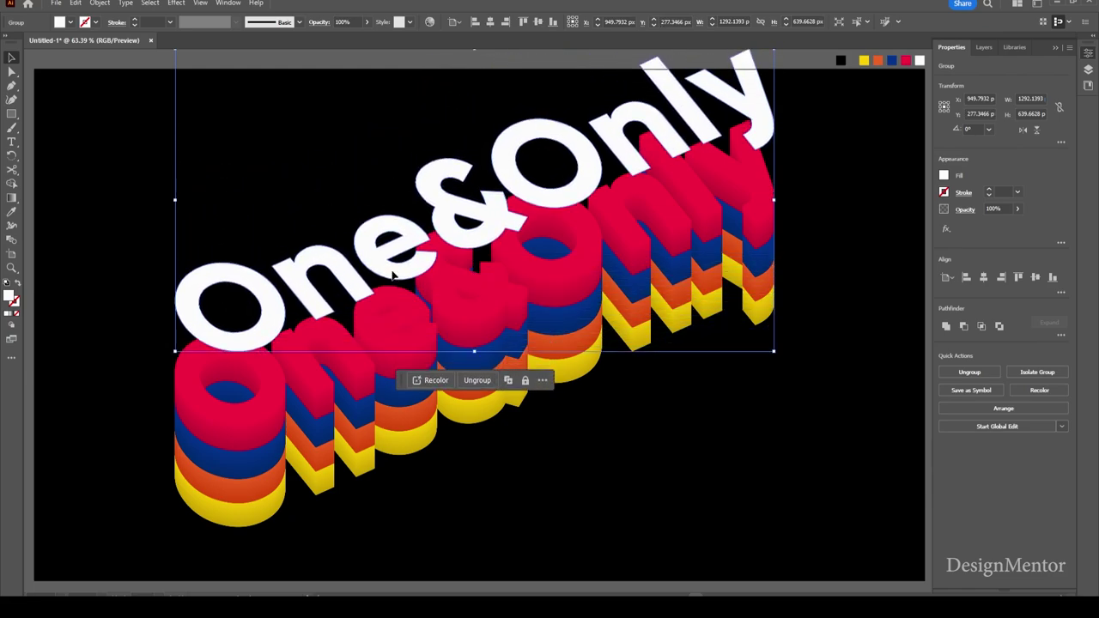
key(shift+Down)
key(shift+Down)
key(shift+Down)
key(shift+Down)
key(shift+Down)
key(shift+Down)
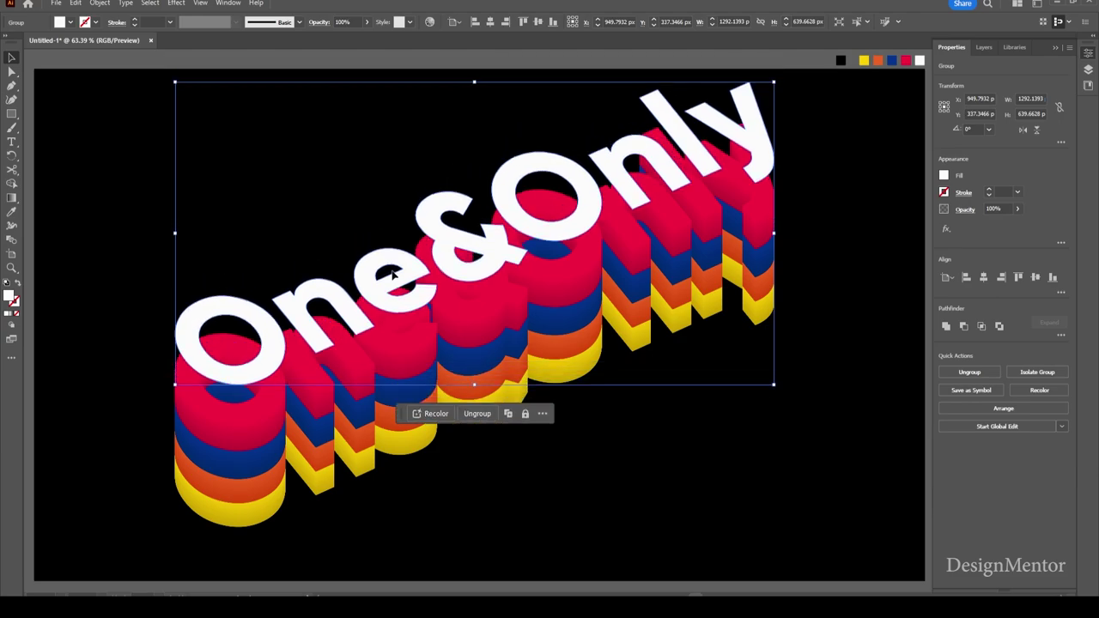
key(shift+Down)
key(shift+Down)
key(shift+Down)
key(shift+Down)
key(shift+Down)
key(shift+Down)
key(shift+Down)
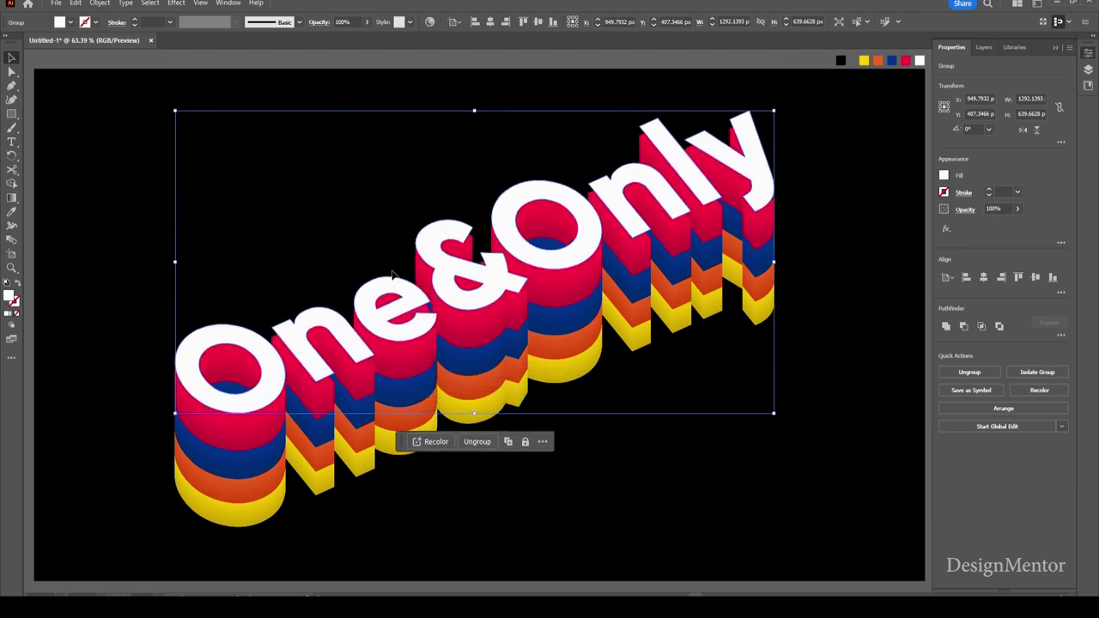
key(shift+Down)
key(shift+Down)
key(shift+Down)
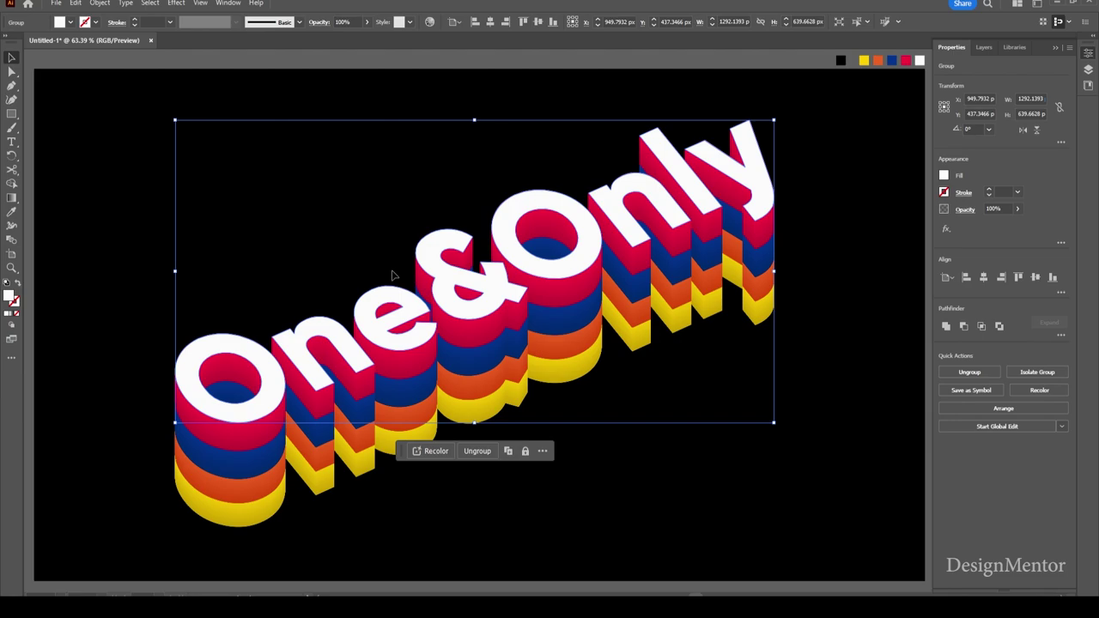
click(789, 494)
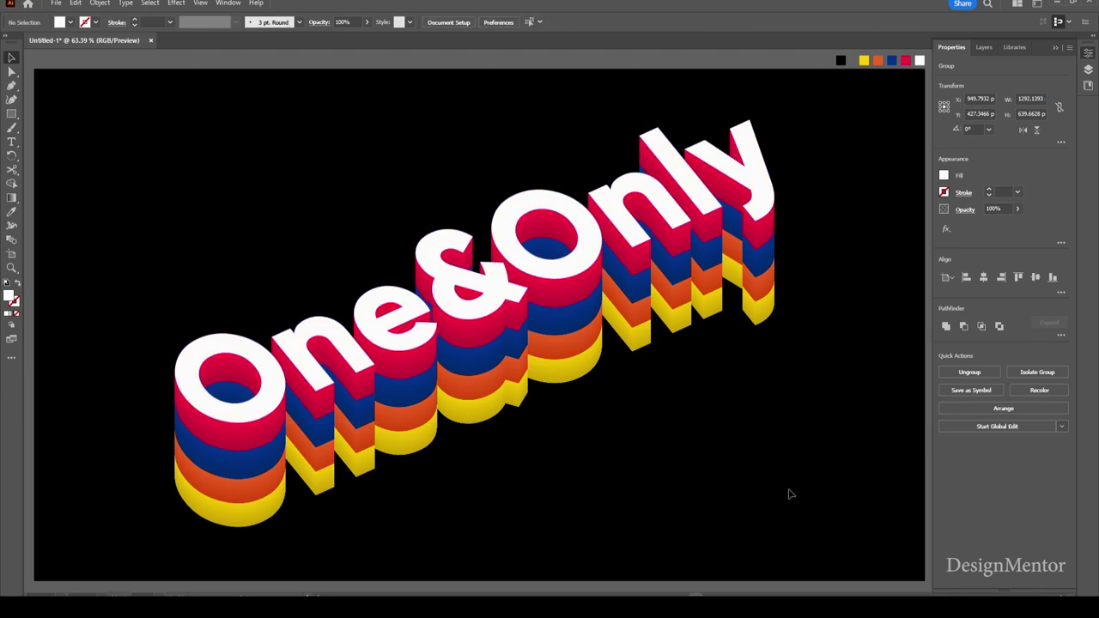